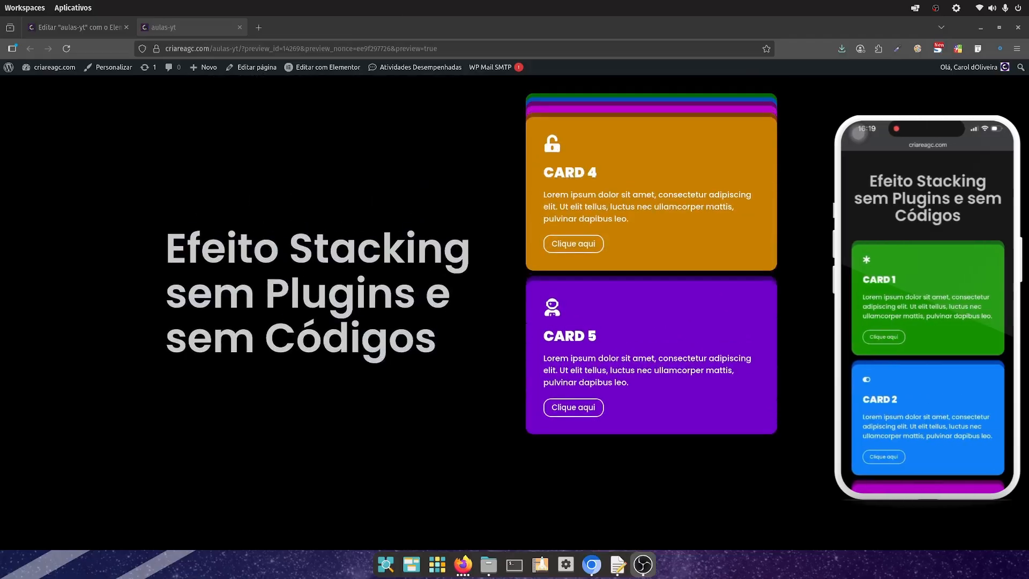
Step: Examine the stacking effect of the five cards beside the fixed heading on the aulas-yt preview page
scroll(651, 311, up, 8)
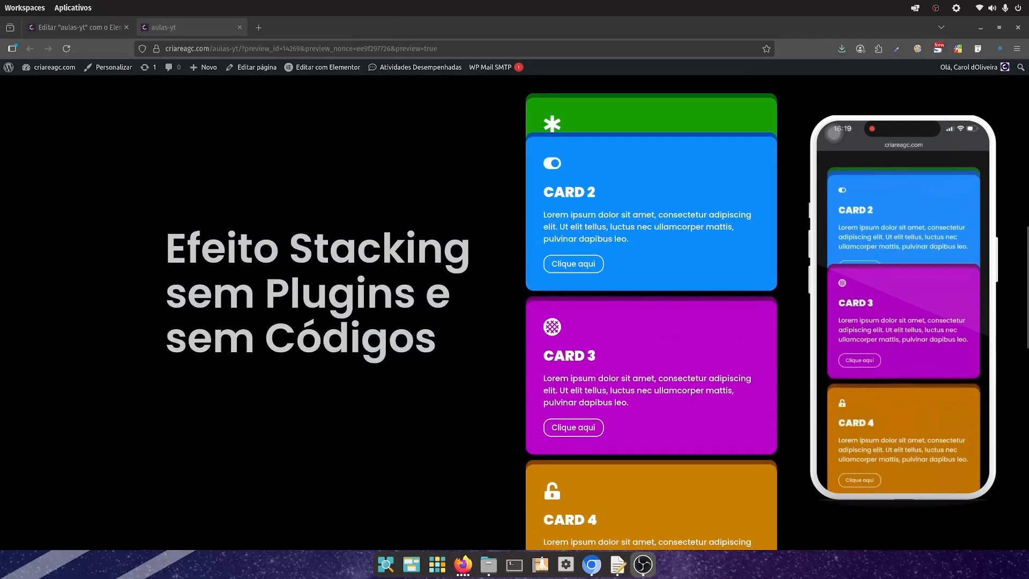
scroll(514, 311, up, 4)
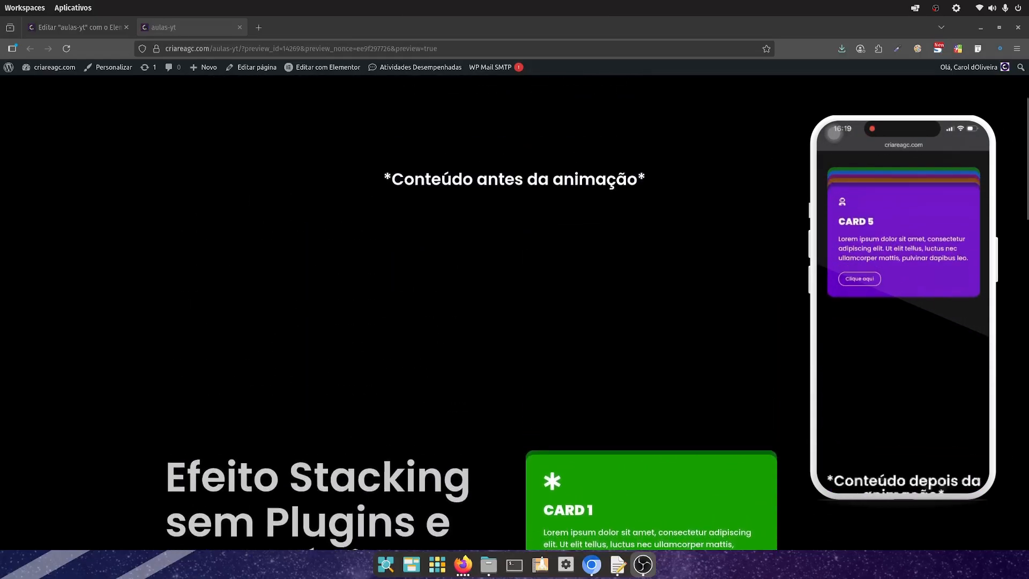
scroll(514, 311, down, 4)
scroll(515, 310, down, 6)
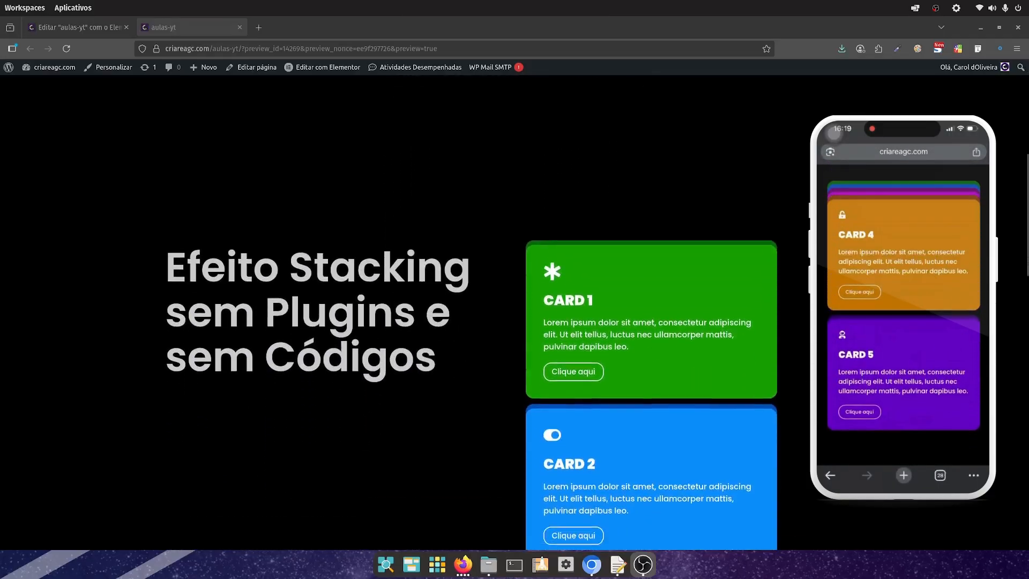
scroll(871, 293, down, 6)
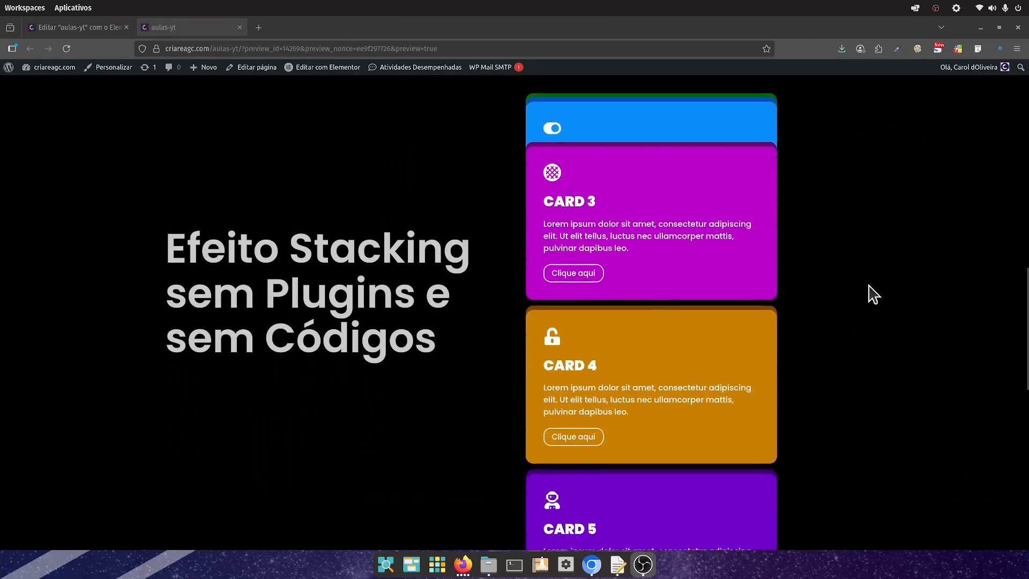
scroll(871, 293, down, 4)
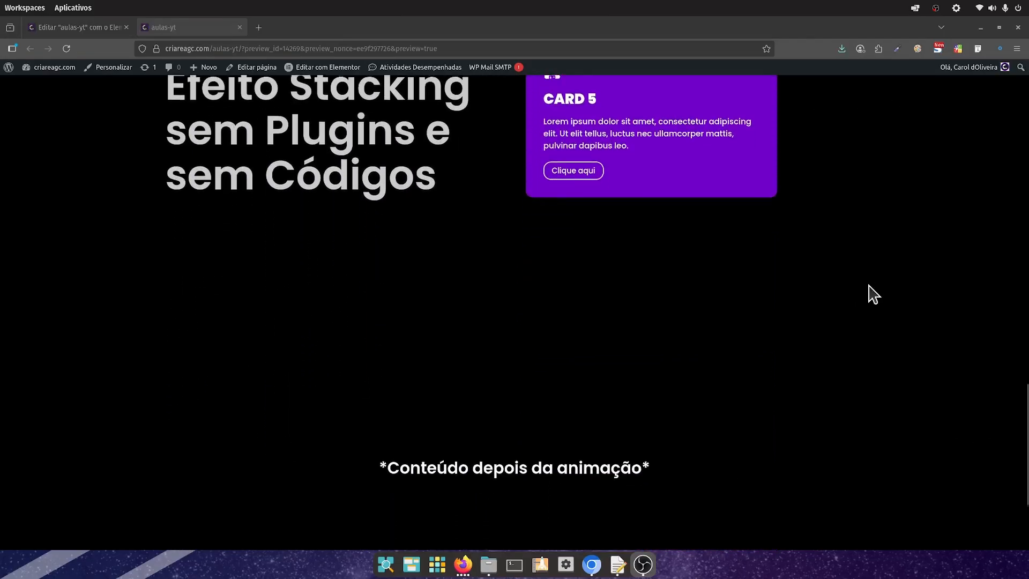
scroll(871, 293, up, 5)
scroll(871, 293, up, 4)
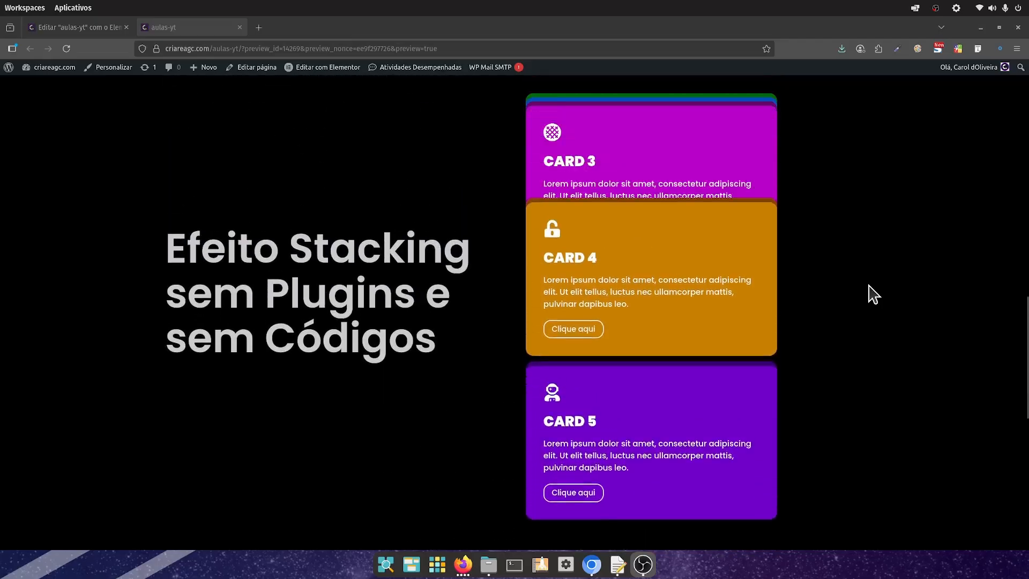
scroll(871, 294, down, 4)
scroll(870, 294, up, 4)
scroll(869, 286, up, 4)
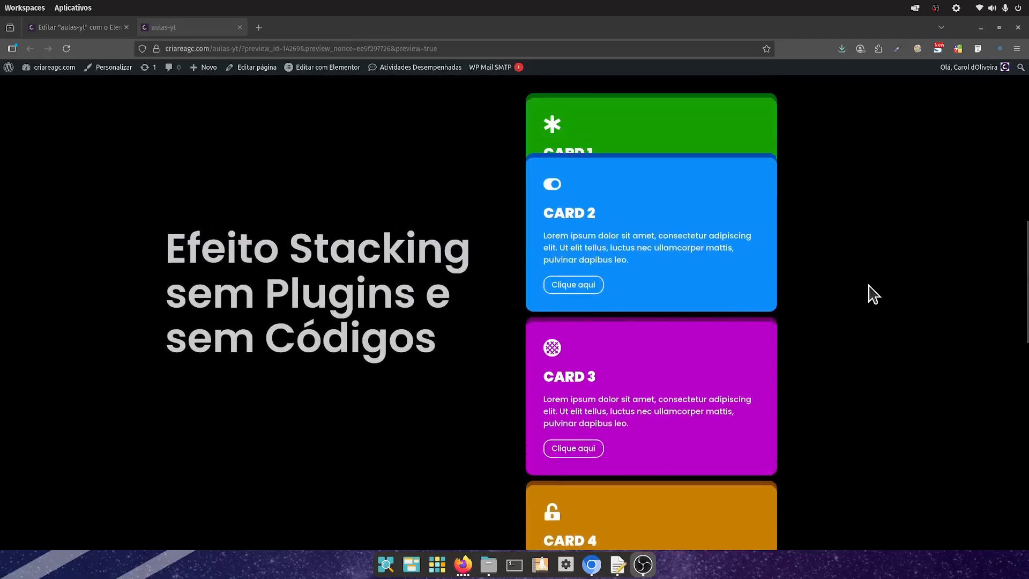
scroll(869, 286, down, 4)
scroll(869, 286, up, 3)
scroll(873, 293, up, 5)
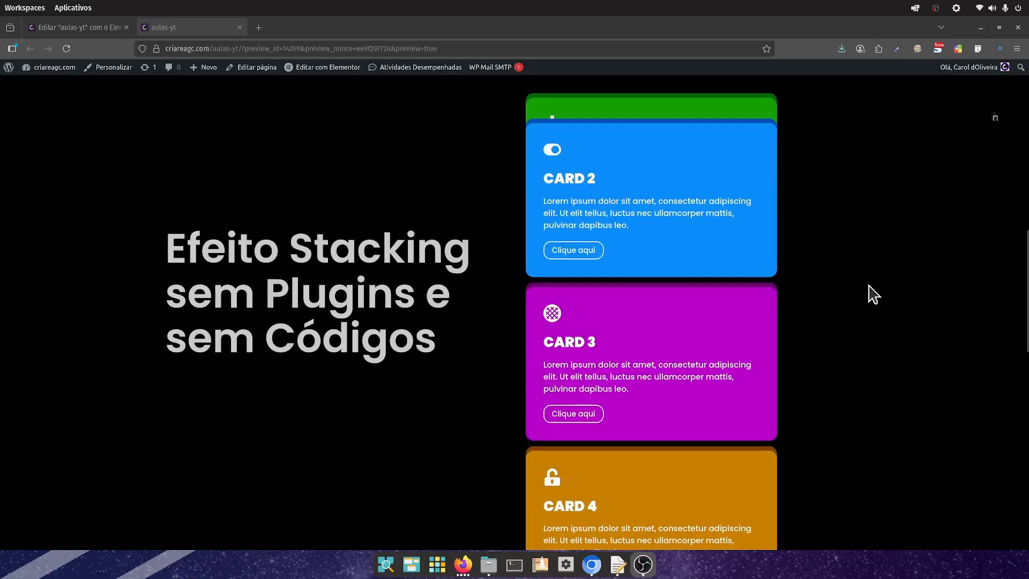
scroll(873, 293, down, 2)
scroll(873, 293, down, 2)
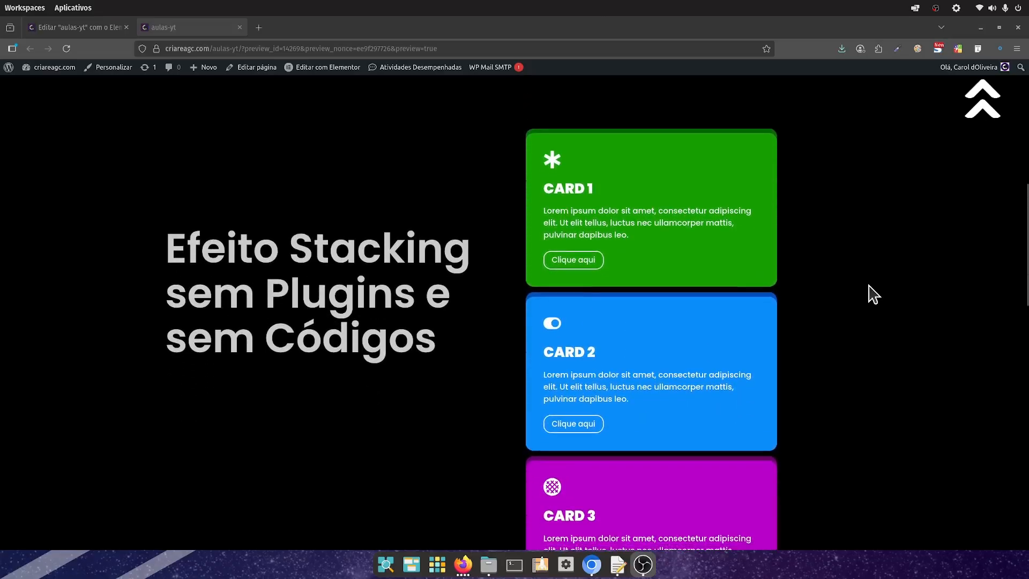
scroll(873, 293, down, 5)
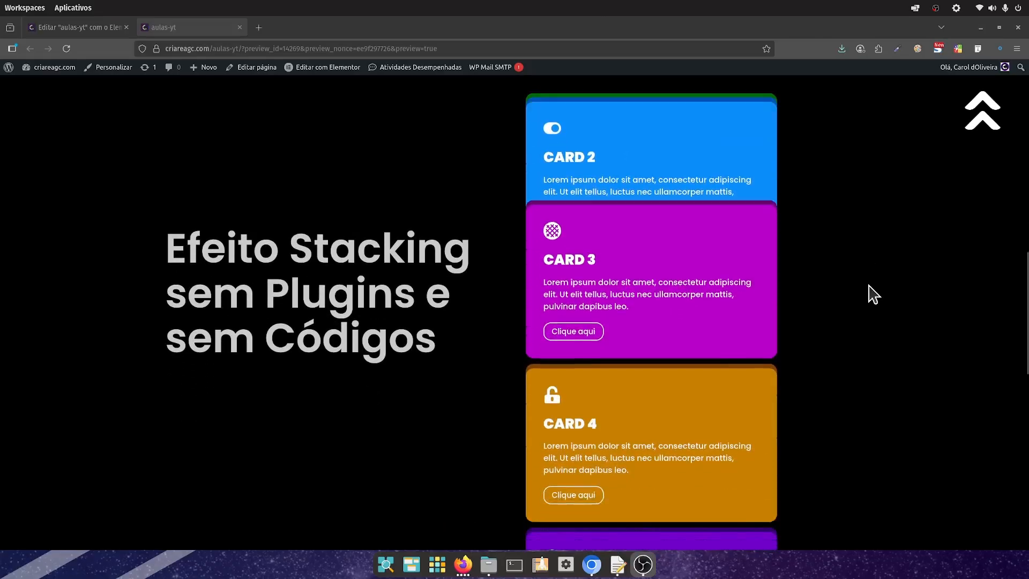
scroll(873, 293, down, 5)
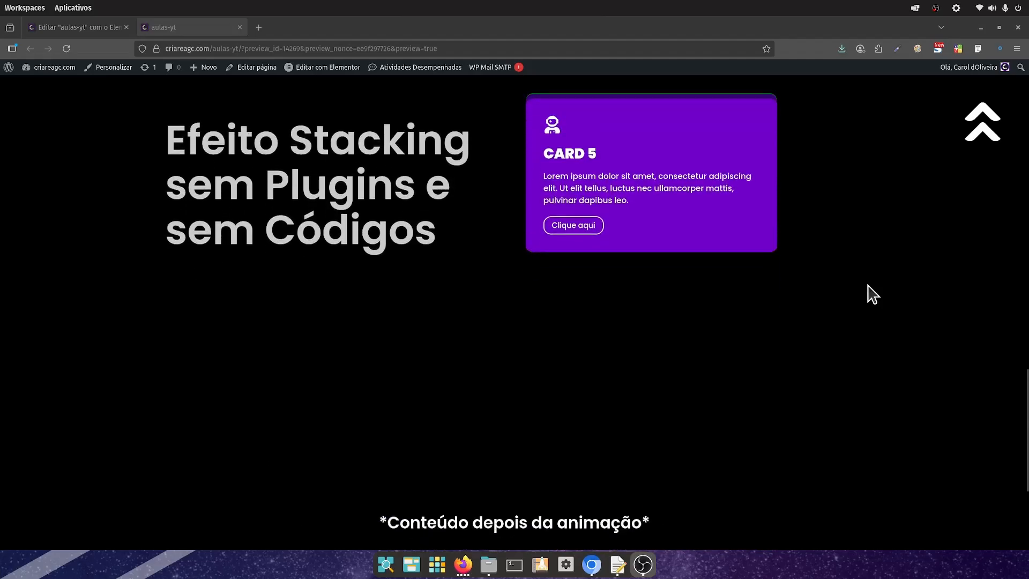
scroll(874, 294, up, 2)
scroll(874, 293, up, 5)
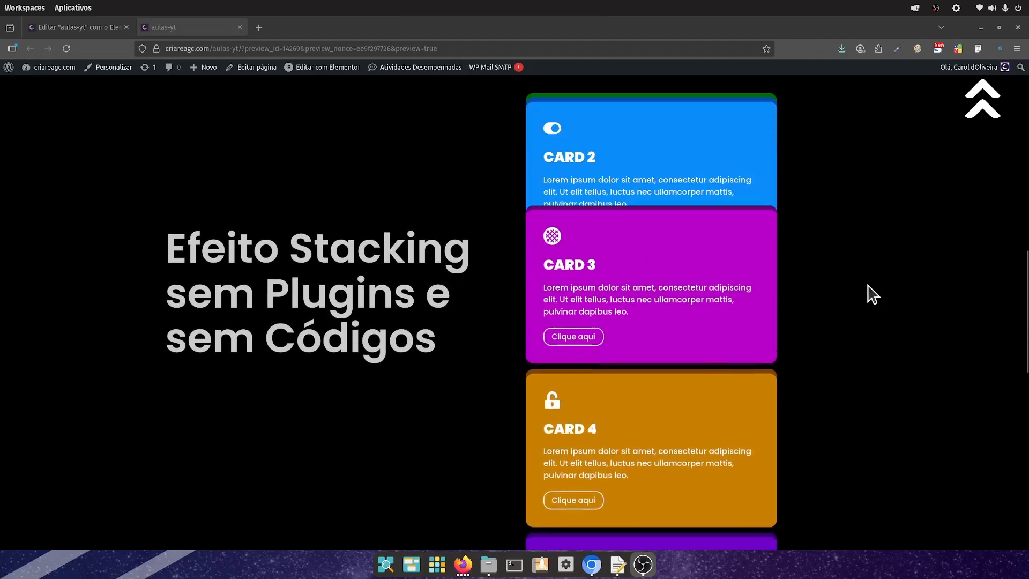
scroll(873, 293, up, 4)
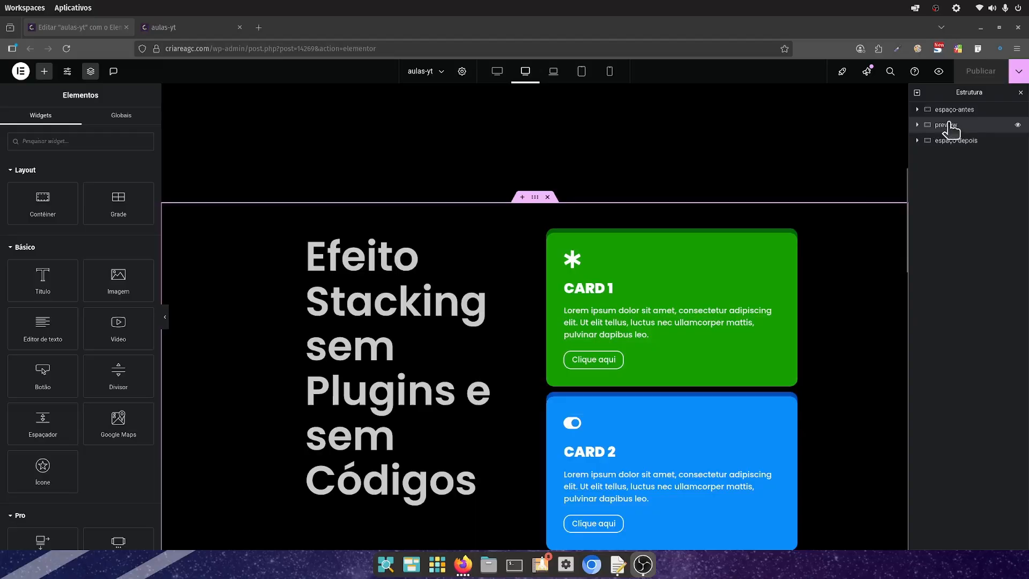
Step: Examine the page layout in the Elementor editor, covering the espaço-antes, preview and espaço-depois containers and how the cards stack between them
scroll(750, 289, down, 5)
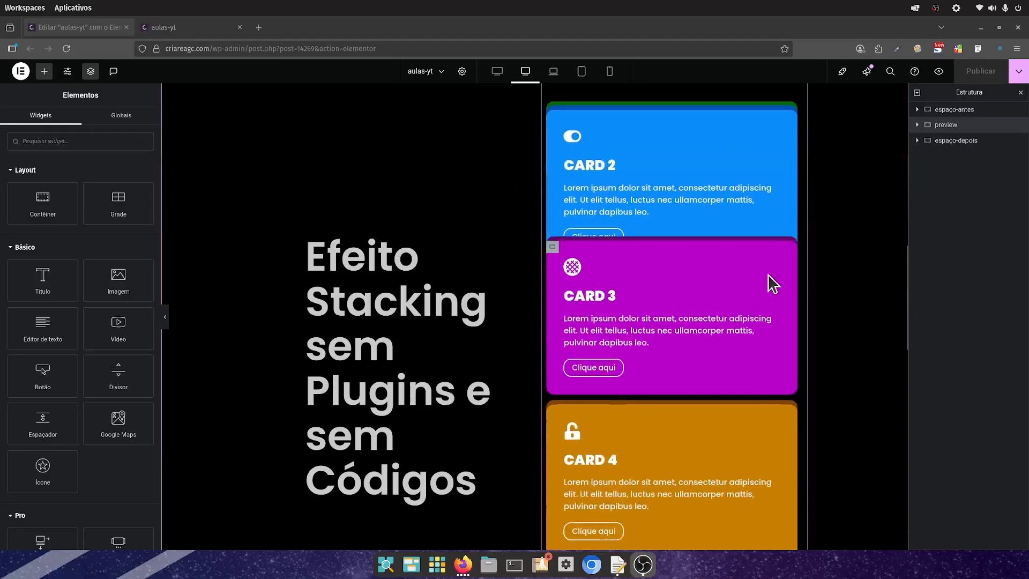
scroll(774, 279, down, 4)
scroll(776, 275, up, 3)
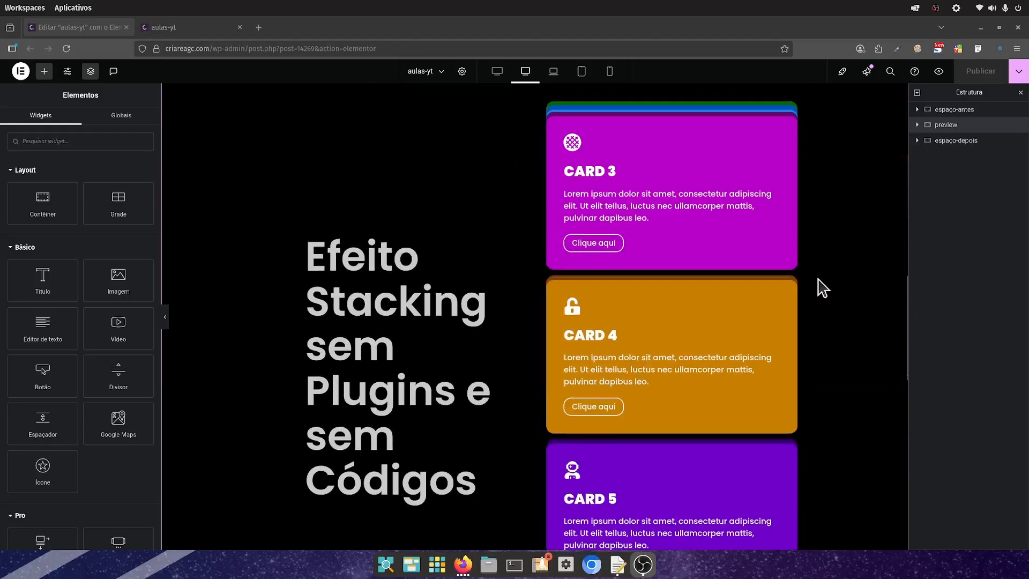
scroll(825, 300, up, 5)
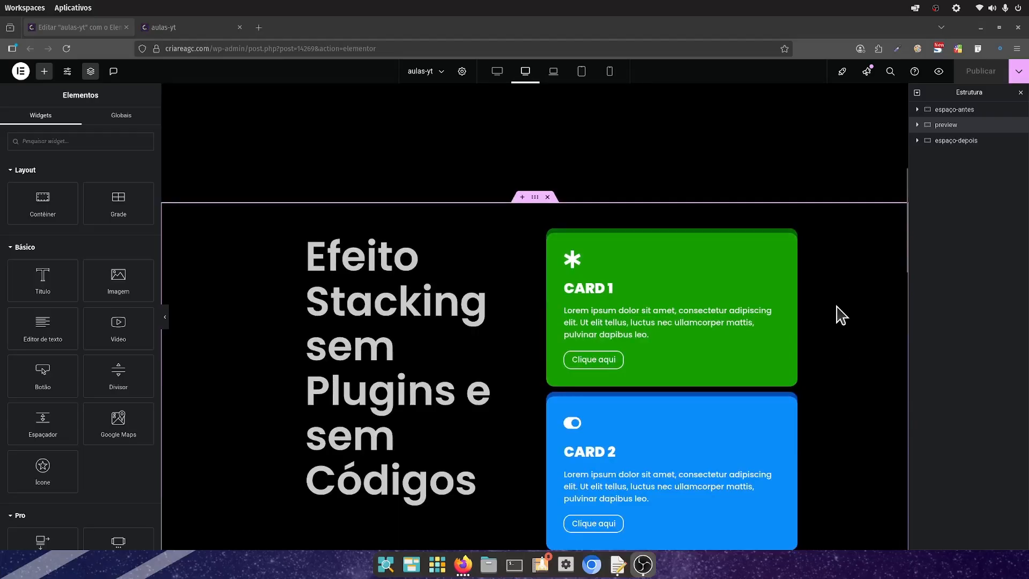
scroll(840, 315, up, 5)
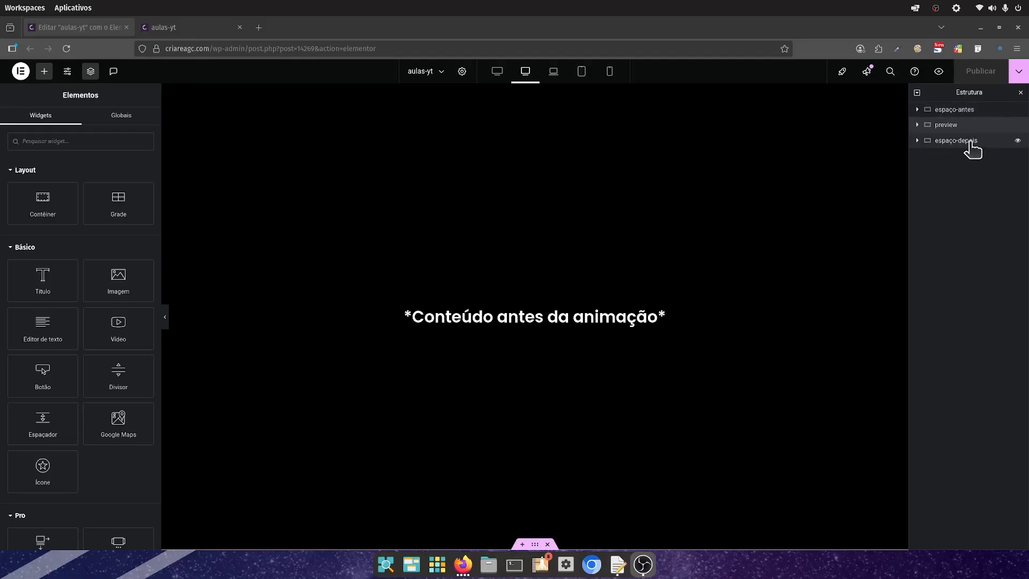
scroll(670, 337, down, 5)
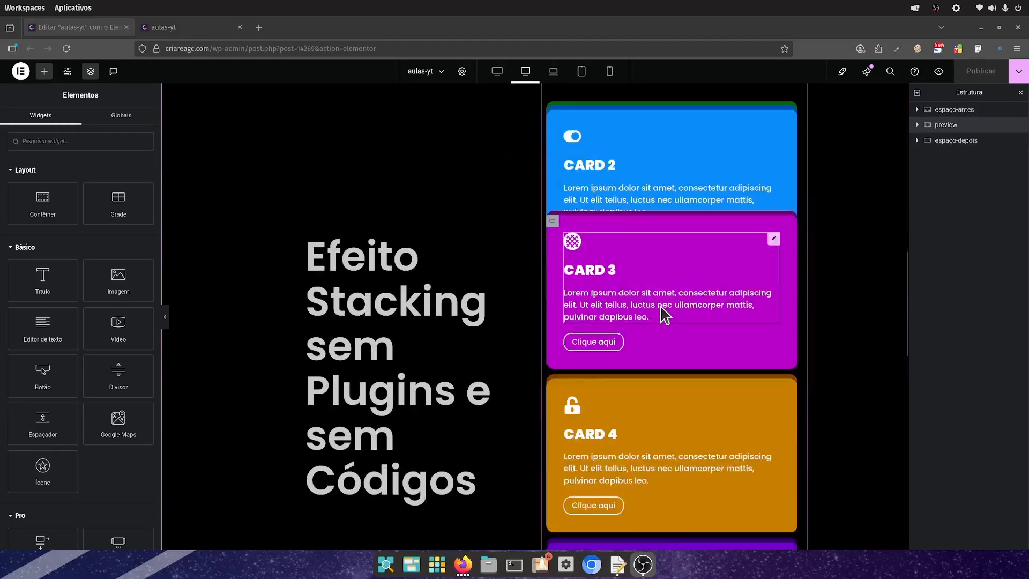
scroll(660, 306, down, 8)
scroll(684, 318, up, 2)
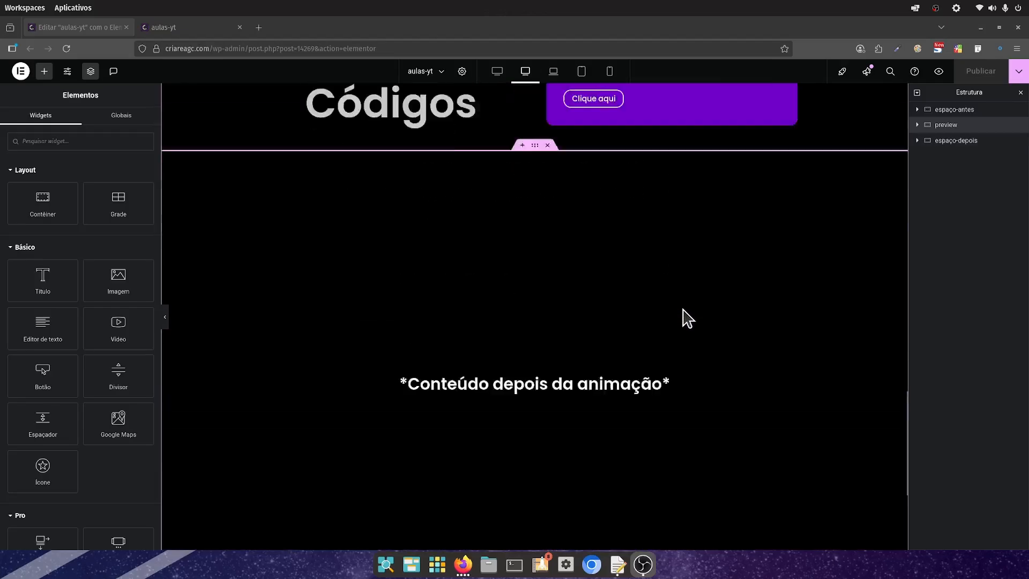
scroll(688, 317, up, 10)
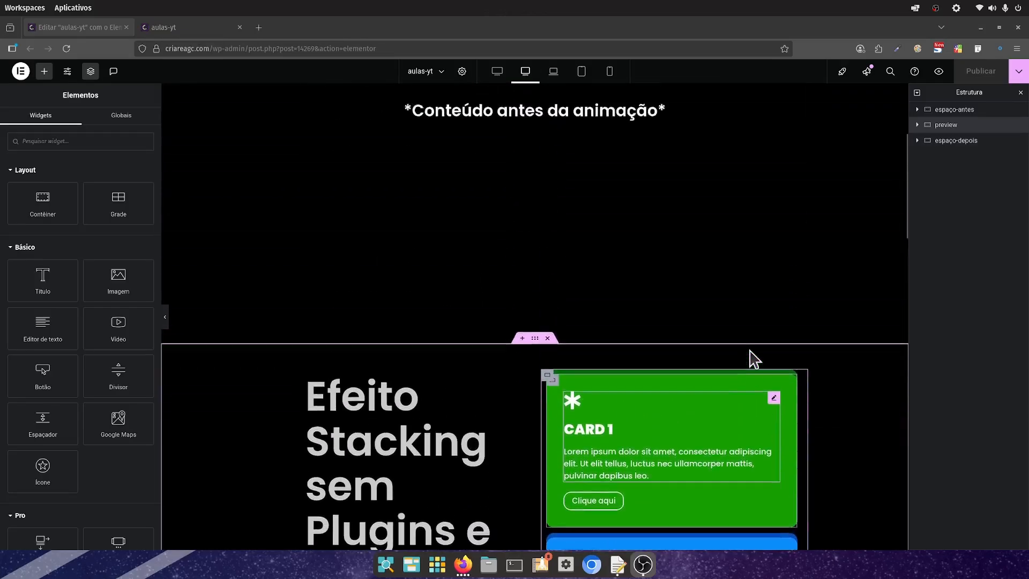
scroll(757, 359, down, 2)
scroll(756, 359, up, 6)
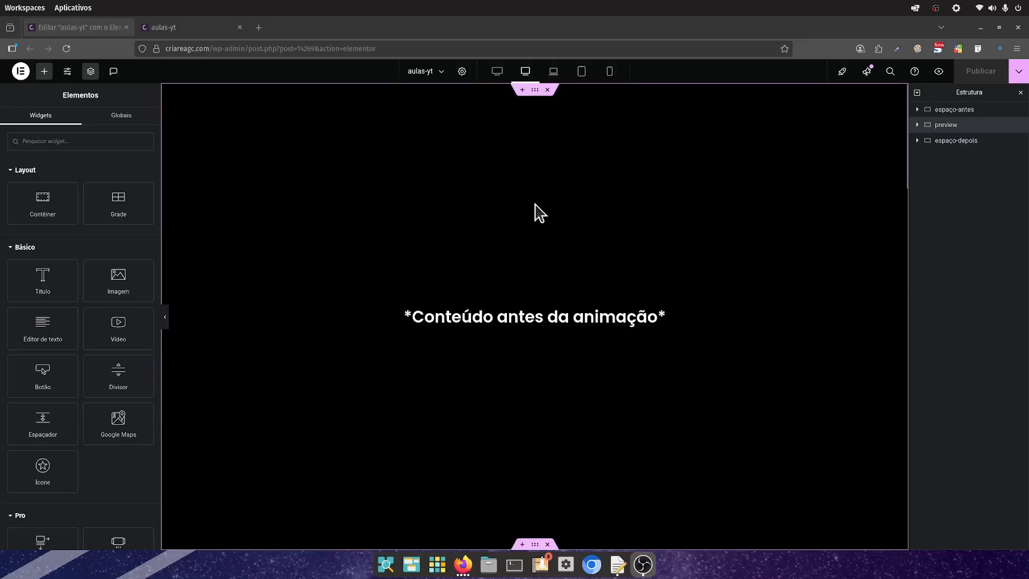
scroll(547, 268, down, 10)
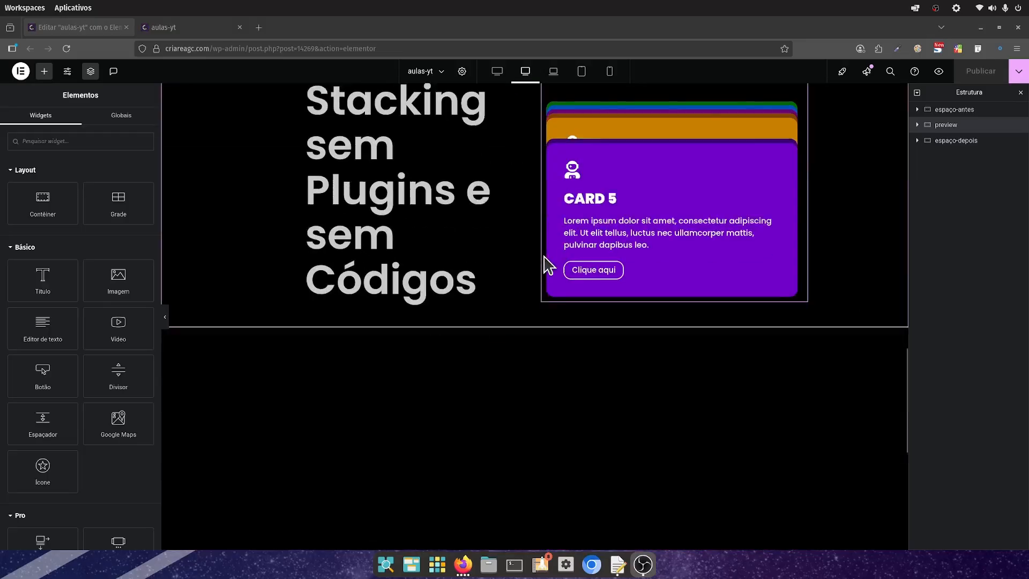
scroll(649, 287, down, 3)
scroll(702, 298, up, 3)
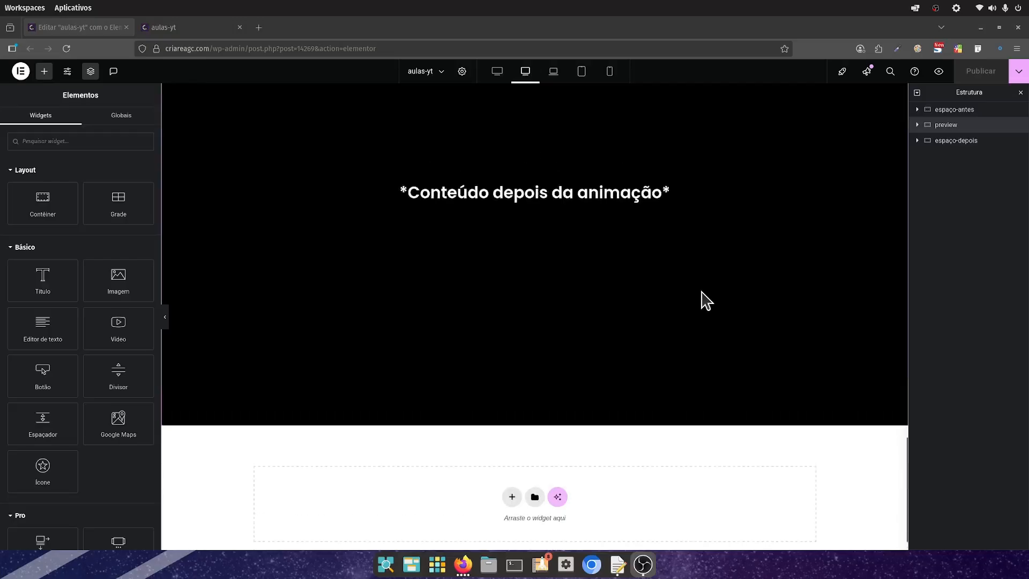
scroll(777, 327, up, 5)
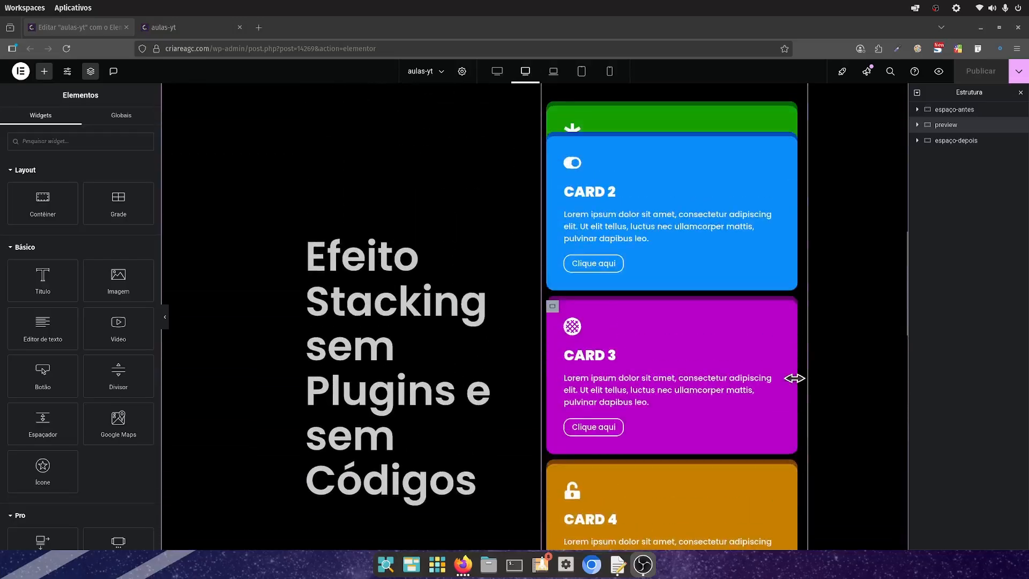
scroll(803, 386, up, 5)
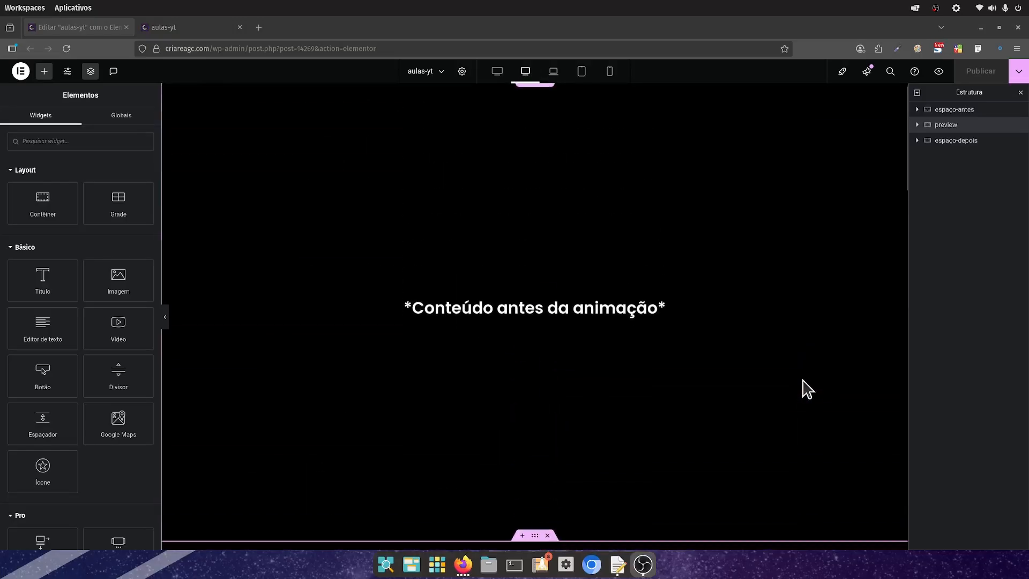
scroll(804, 385, down, 5)
scroll(806, 387, down, 10)
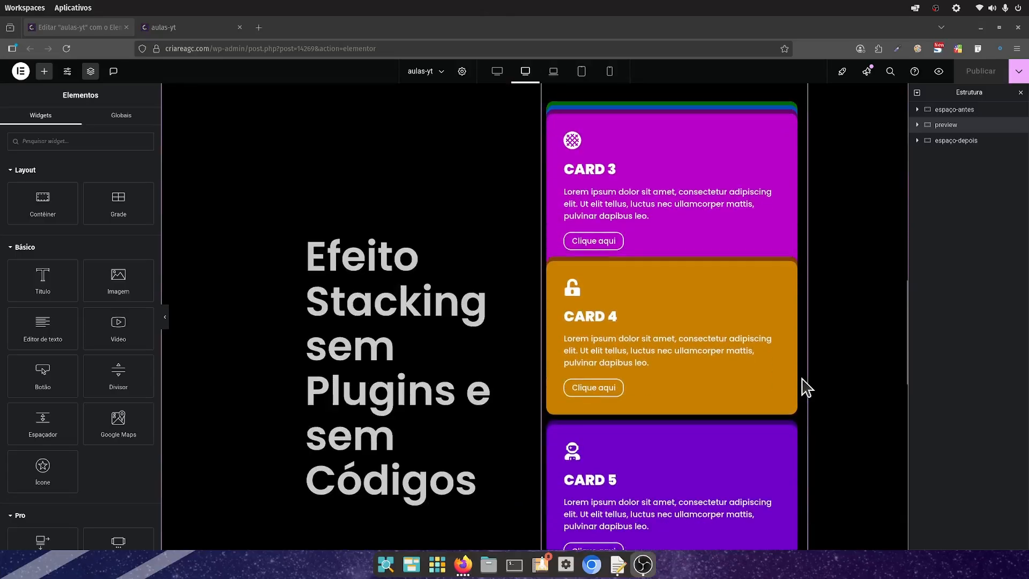
scroll(807, 387, down, 4)
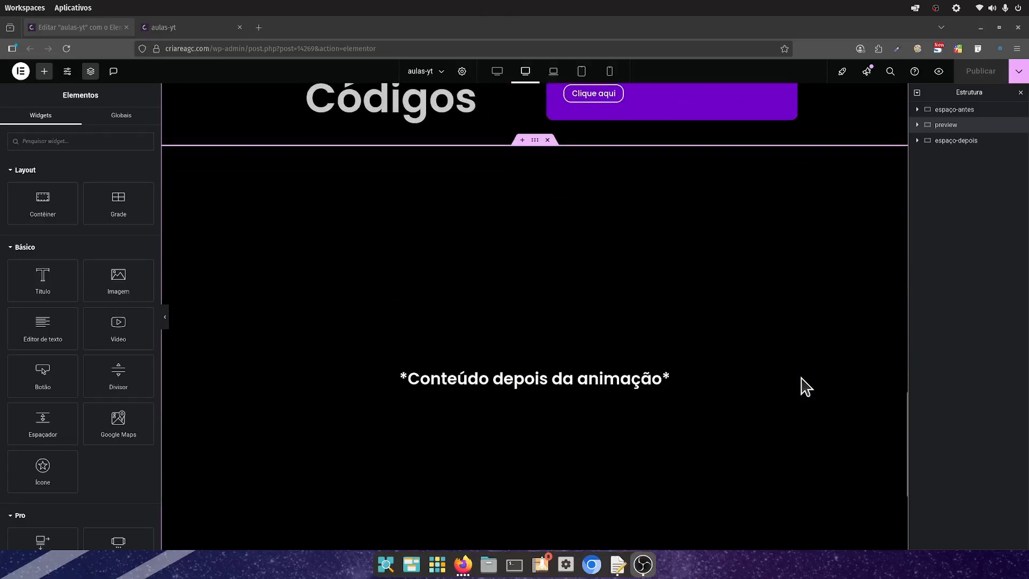
scroll(806, 387, up, 5)
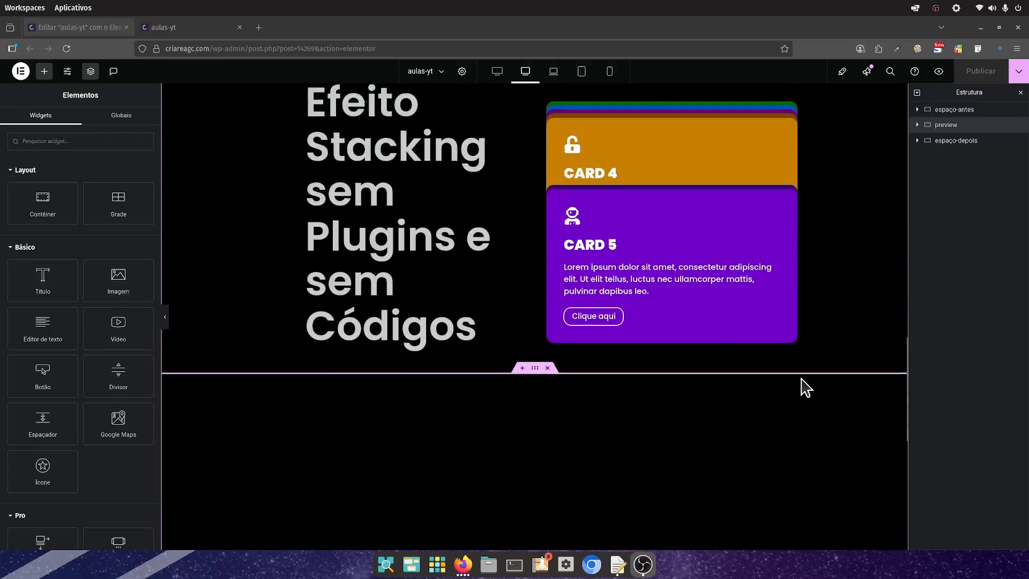
scroll(817, 381, up, 5)
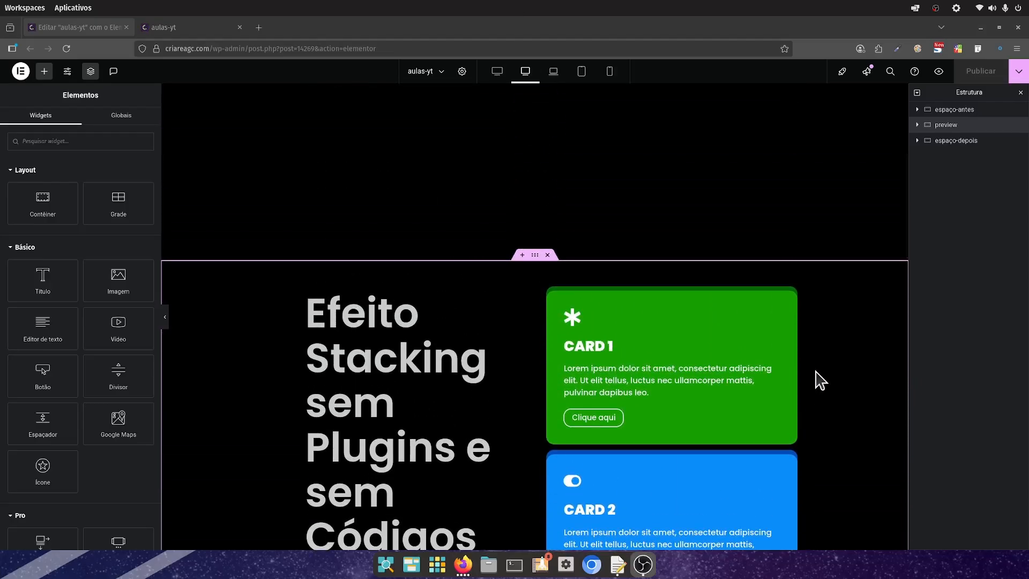
scroll(820, 380, up, 3)
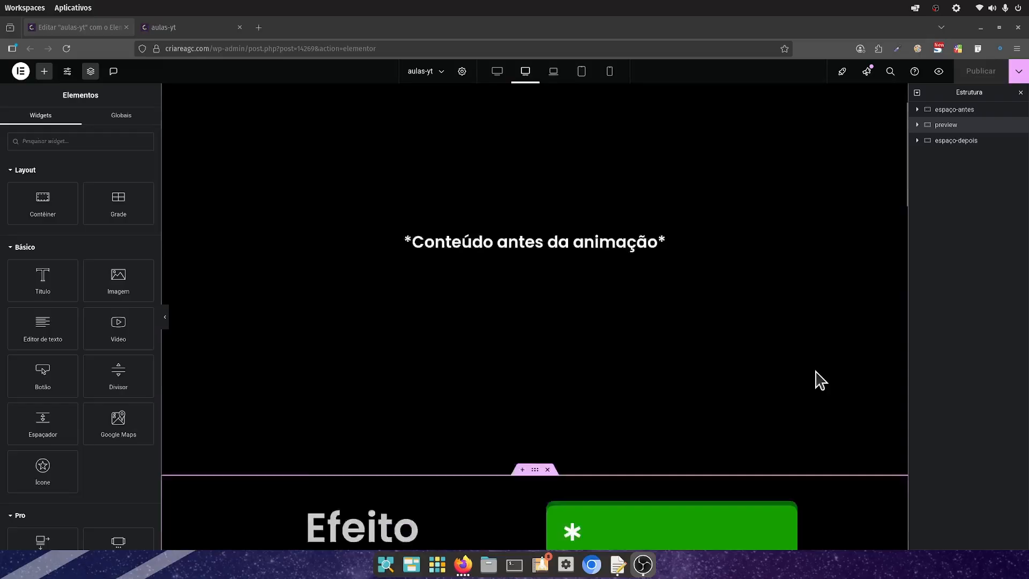
scroll(819, 380, down, 8)
scroll(817, 379, up, 10)
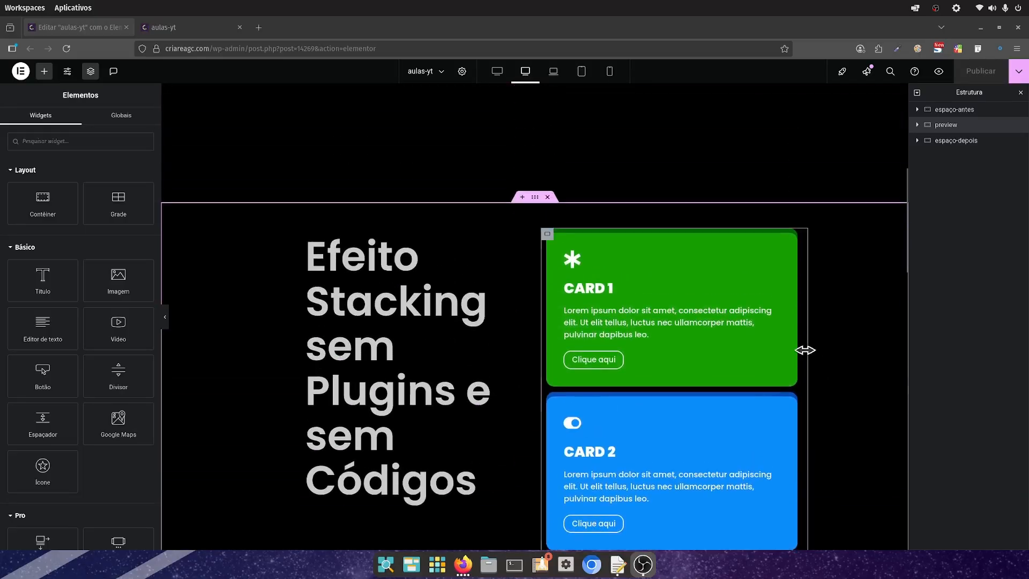
scroll(805, 354, up, 5)
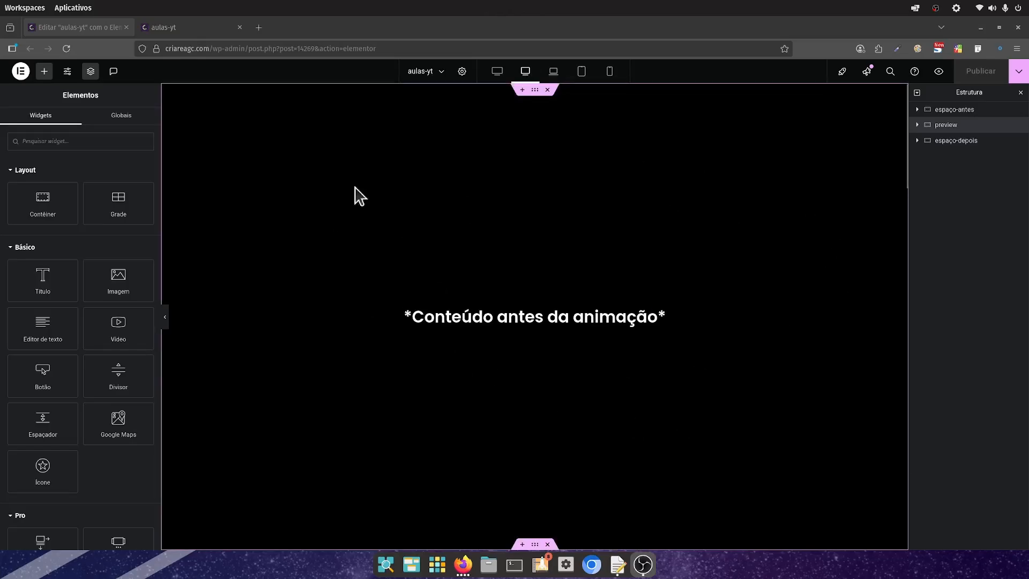
scroll(666, 225, down, 10)
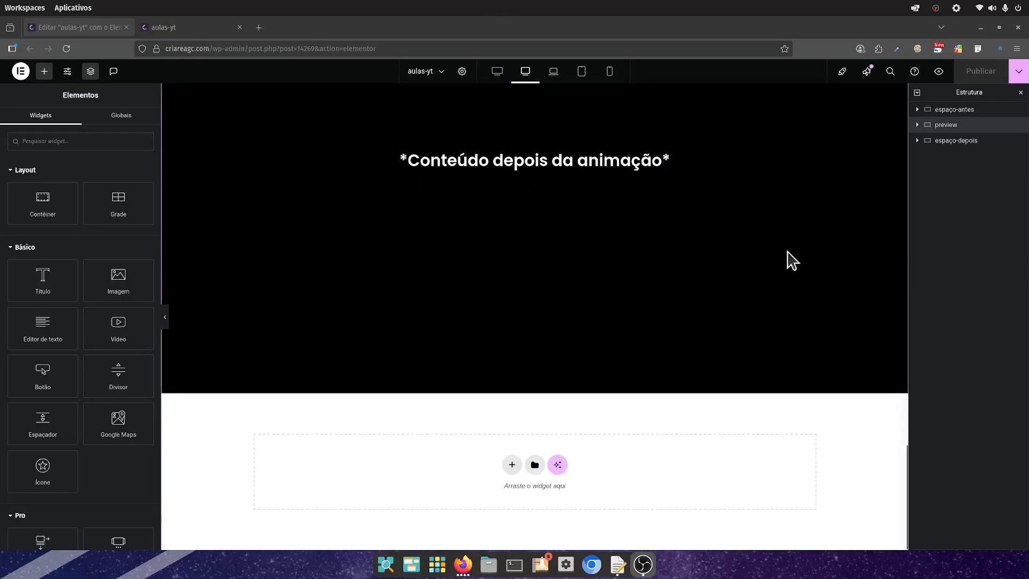
scroll(791, 261, up, 8)
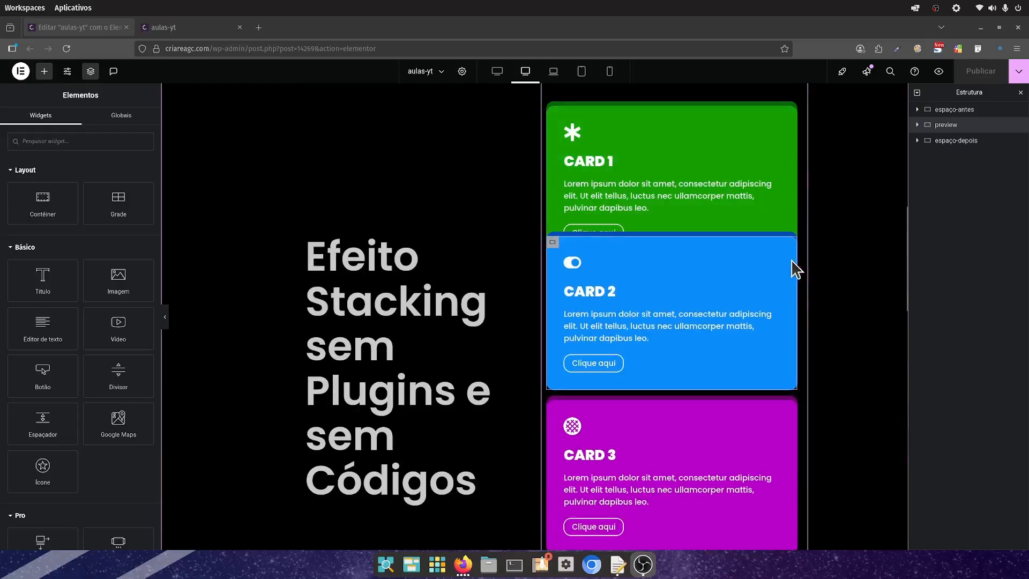
scroll(795, 268, up, 5)
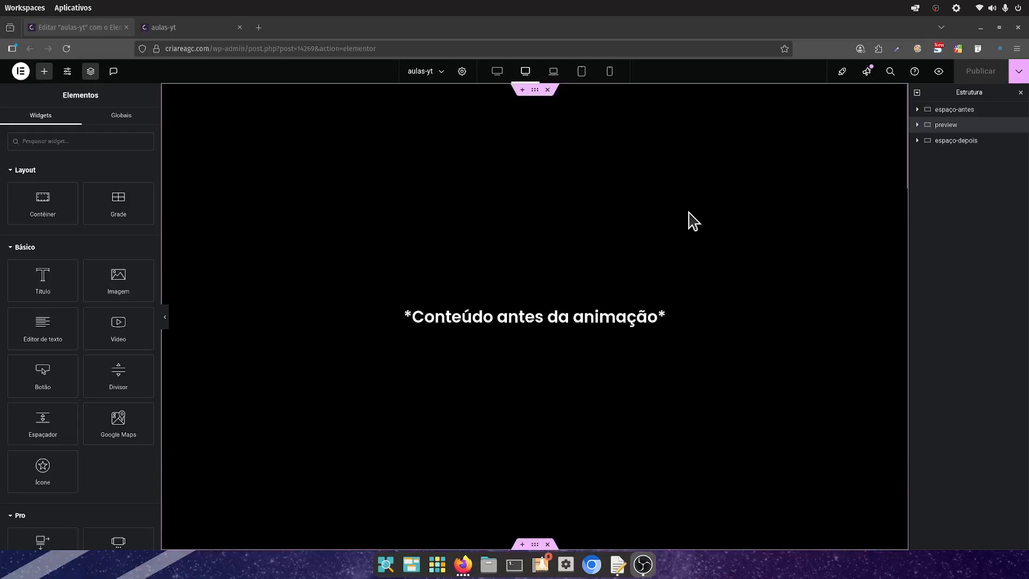
Step: Examine how the cards stack between the content before and after the animation, in the editor and then on a fresh page preview
scroll(690, 219, down, 10)
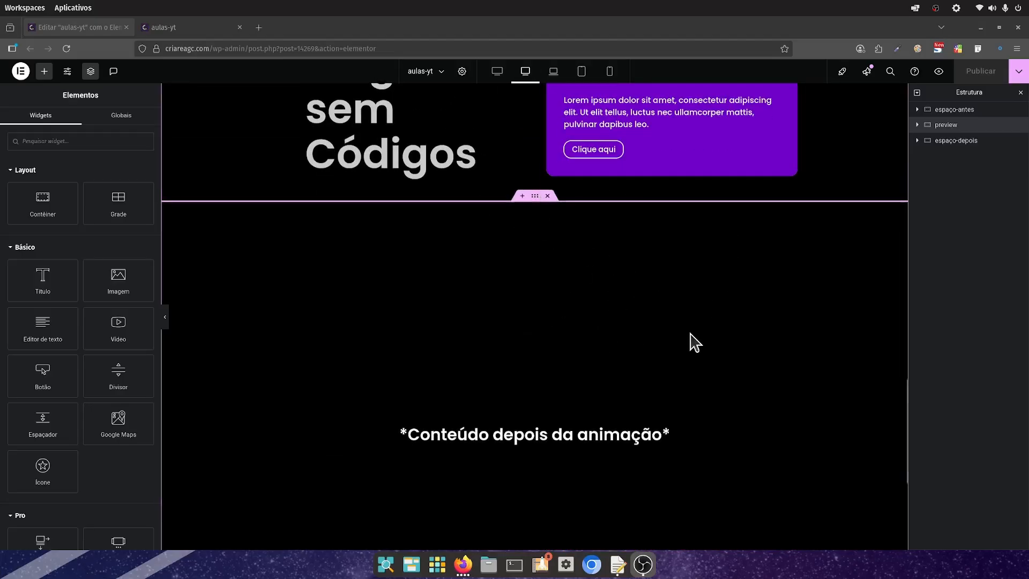
scroll(689, 340, down, 4)
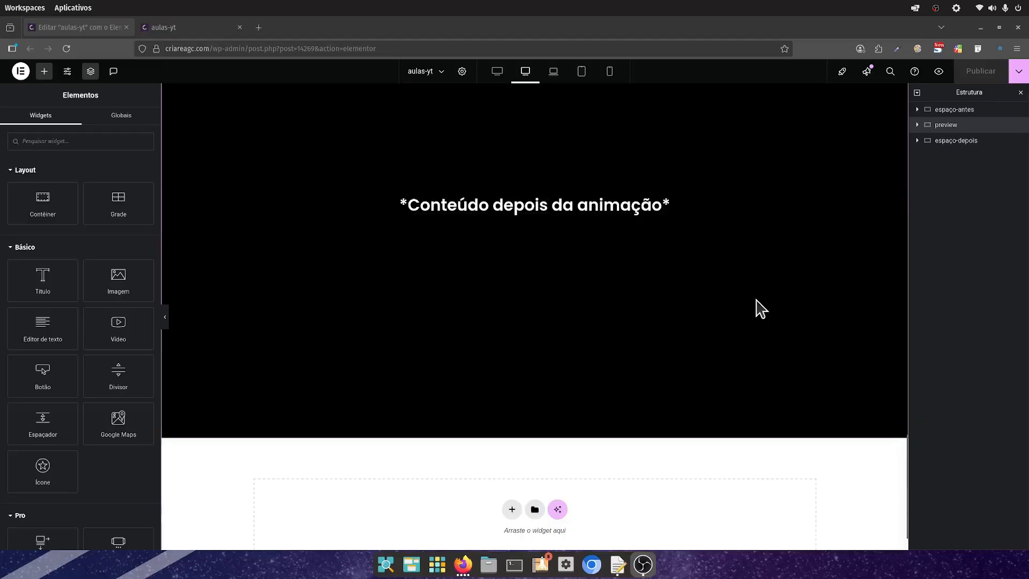
scroll(761, 309, up, 12)
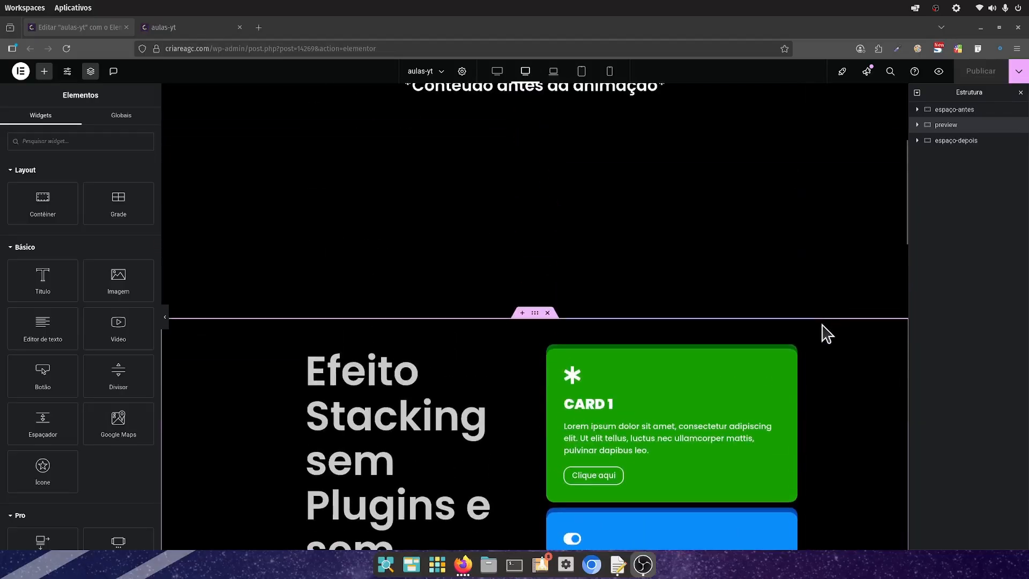
scroll(814, 329, up, 3)
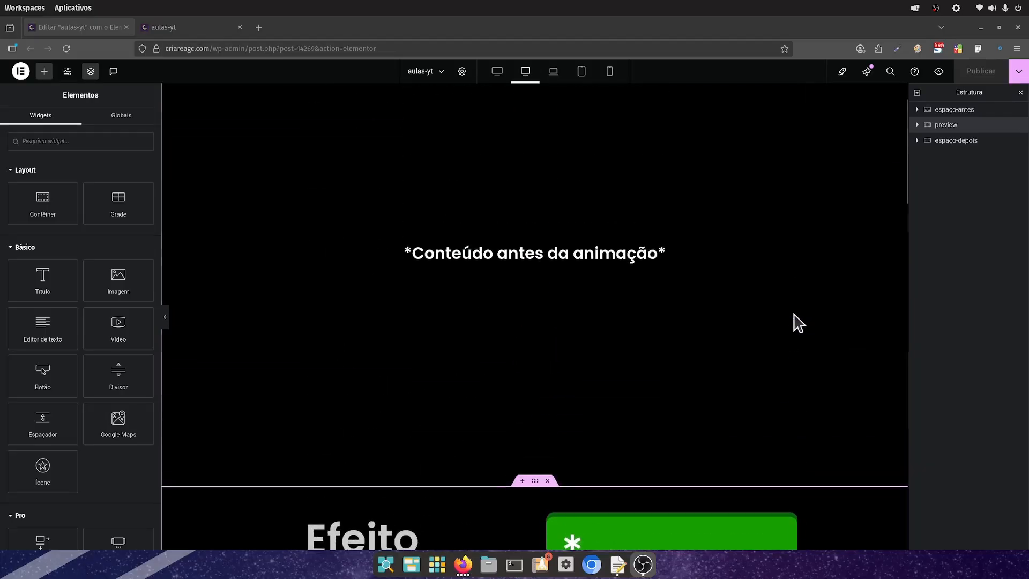
click(938, 74)
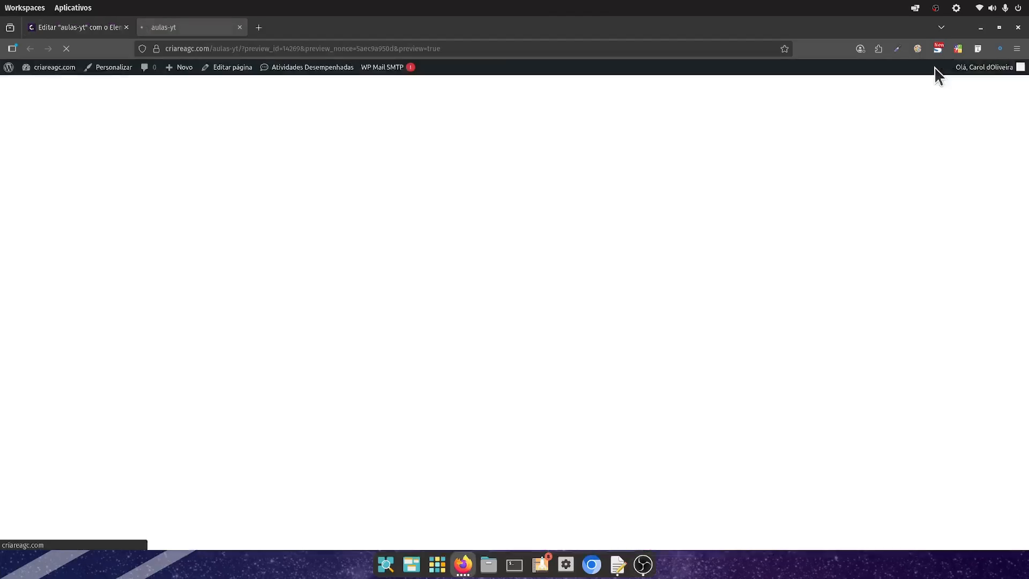
scroll(718, 188, down, 5)
scroll(798, 177, down, 12)
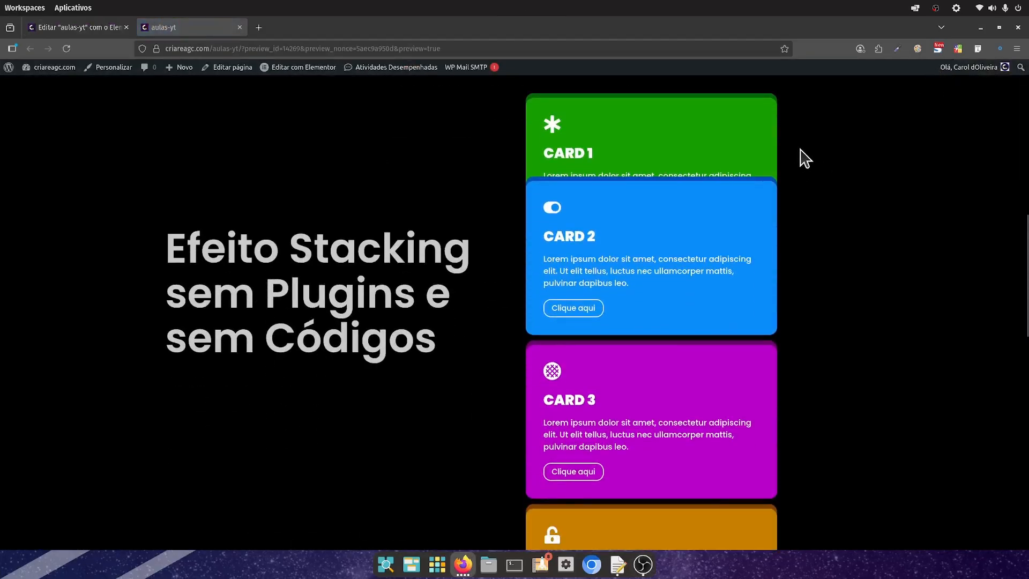
scroll(801, 188, down, 2)
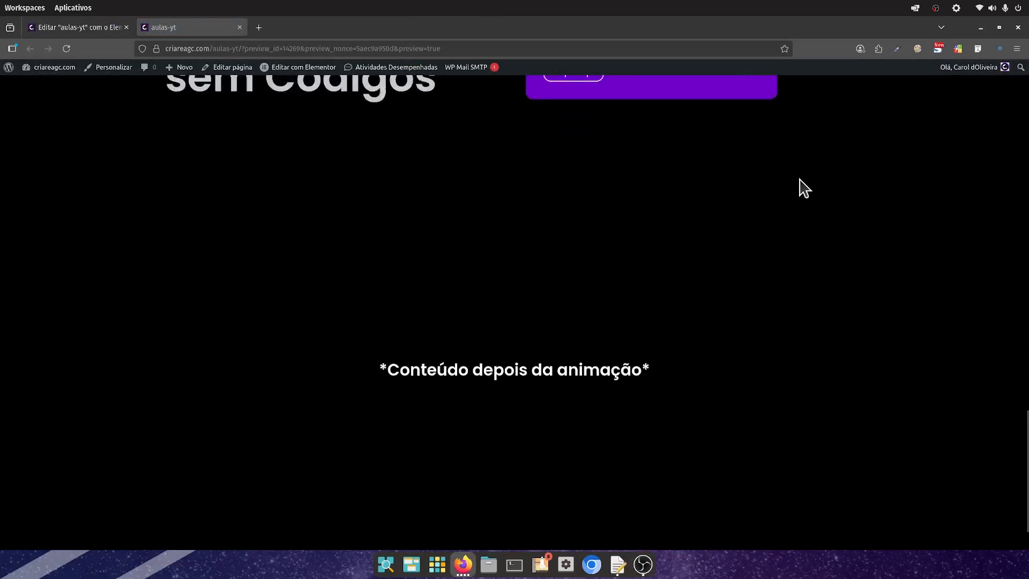
scroll(800, 189, up, 6)
scroll(802, 192, up, 7)
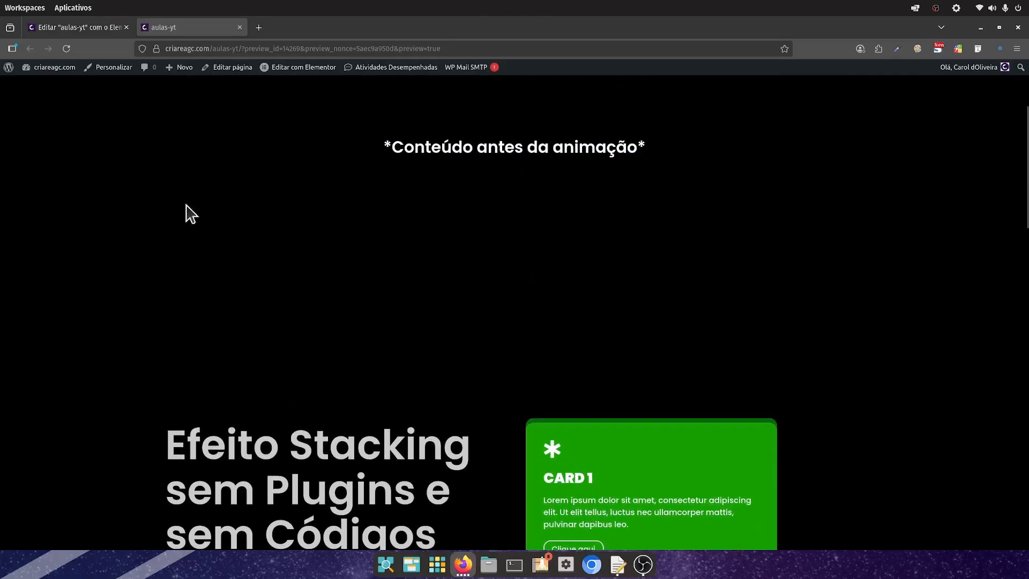
Step: Return to the Elementor editor and delete the espaço-antes and espaço-depois containers around the animation
click(83, 27)
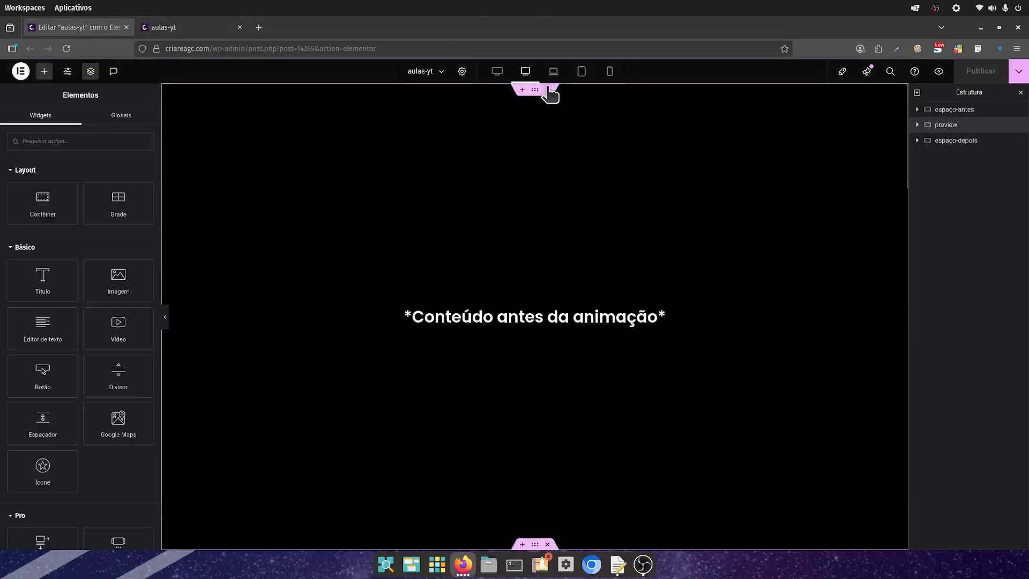
scroll(525, 236, down, 10)
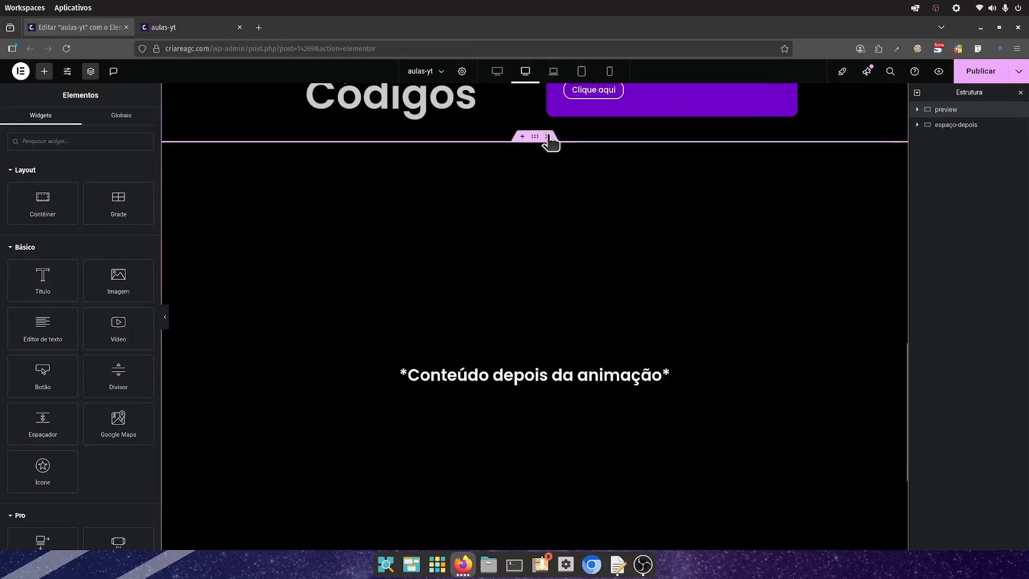
click(547, 137)
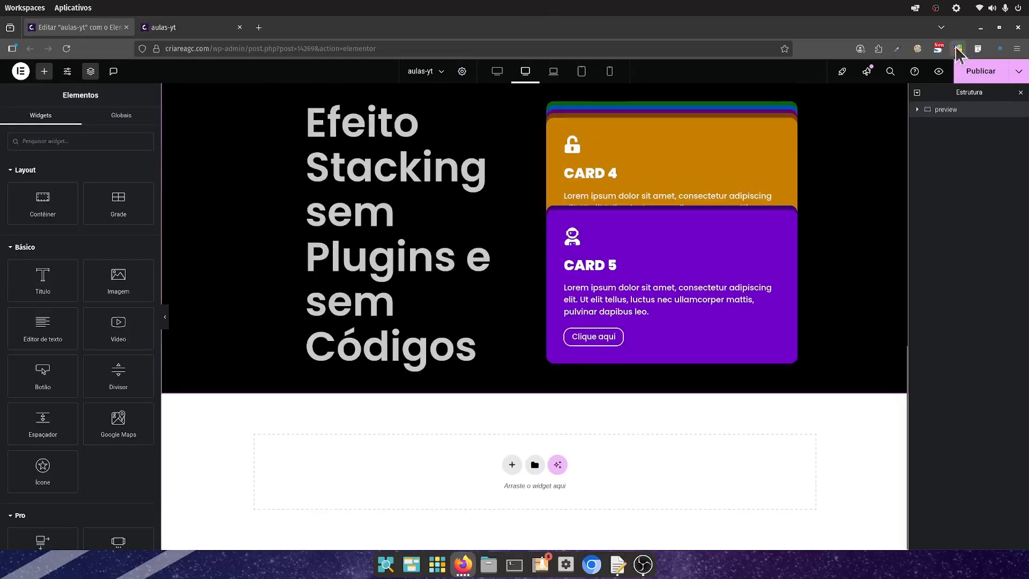
Step: Examine the stacking of the five cards on the aulas-yt preview page without the content before and after it
click(200, 31)
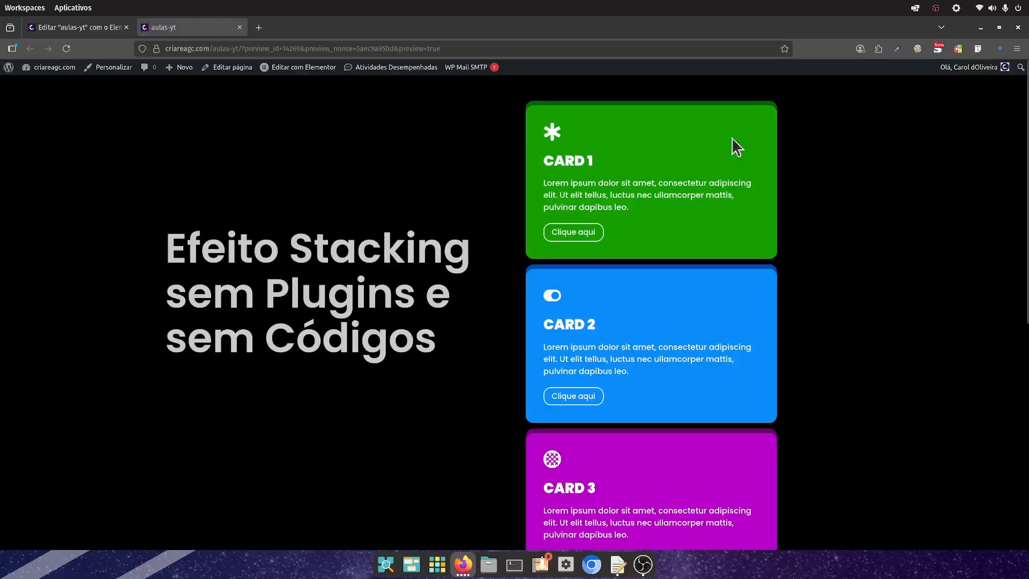
scroll(851, 201, down, 5)
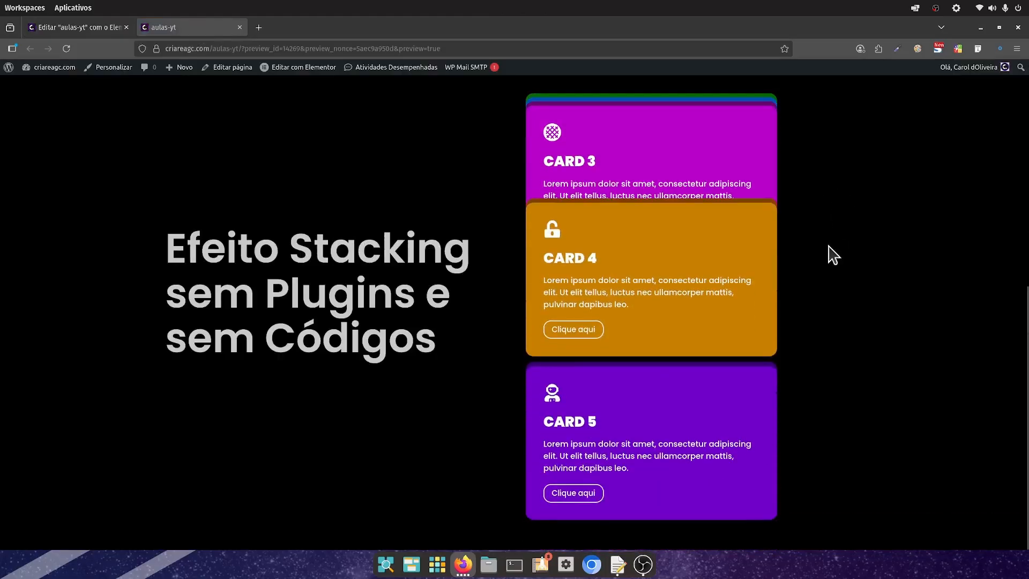
scroll(832, 255, up, 5)
scroll(845, 230, down, 5)
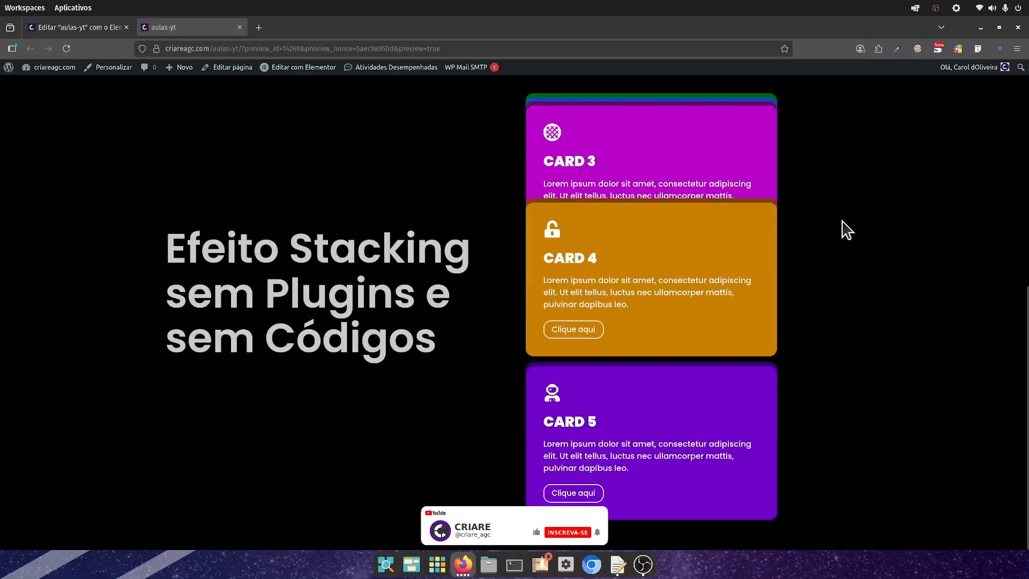
scroll(843, 230, up, 5)
scroll(846, 231, down, 5)
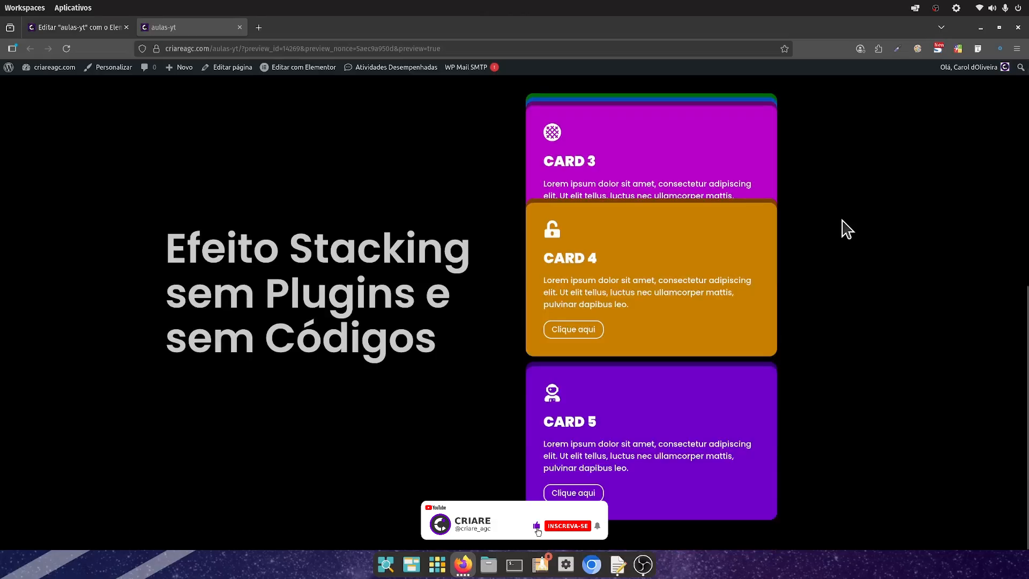
scroll(819, 243, up, 5)
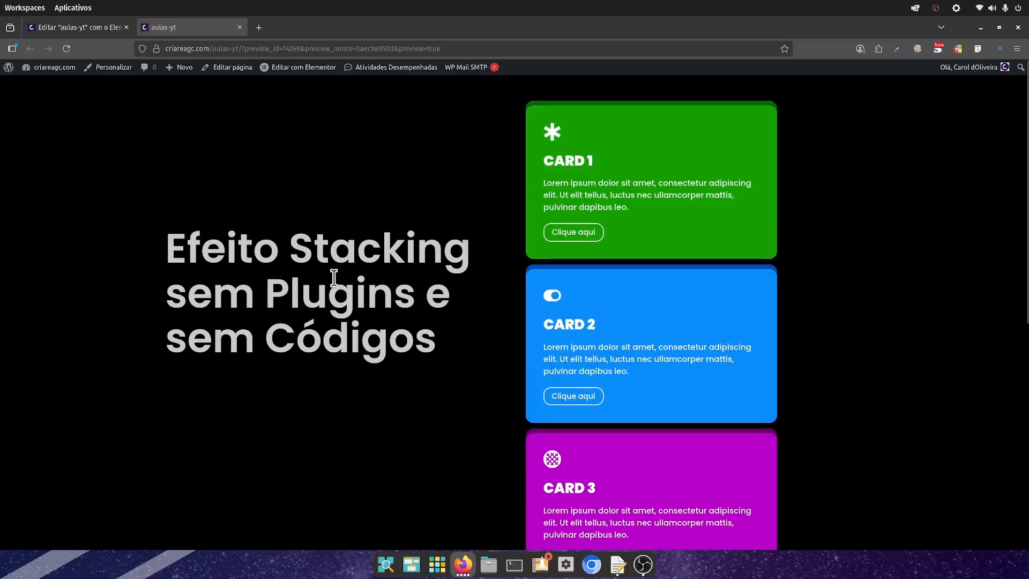
scroll(847, 191, down, 5)
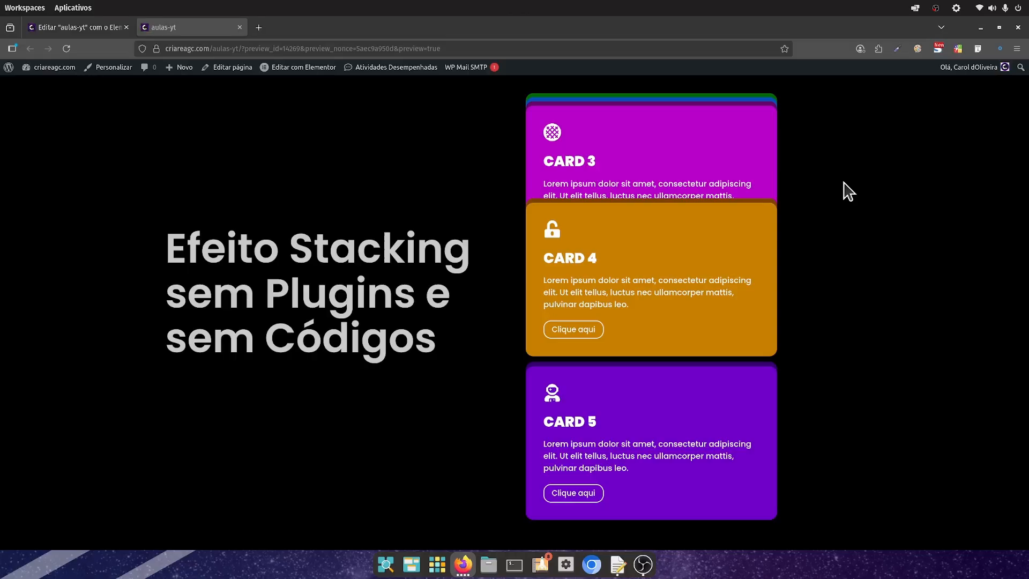
Step: Return to the Elementor editor and hide the preview container in the page structure
click(80, 27)
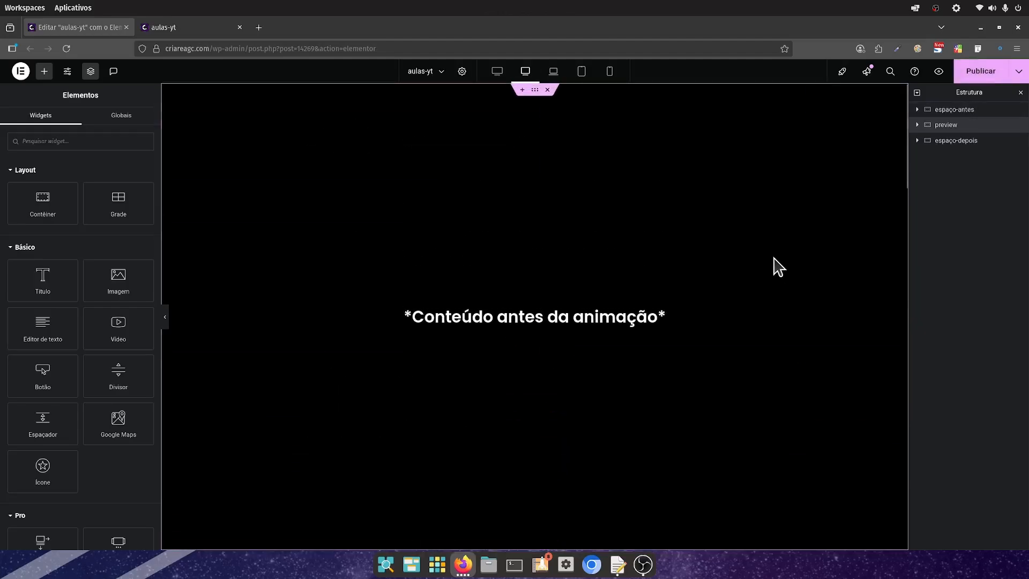
scroll(779, 267, down, 15)
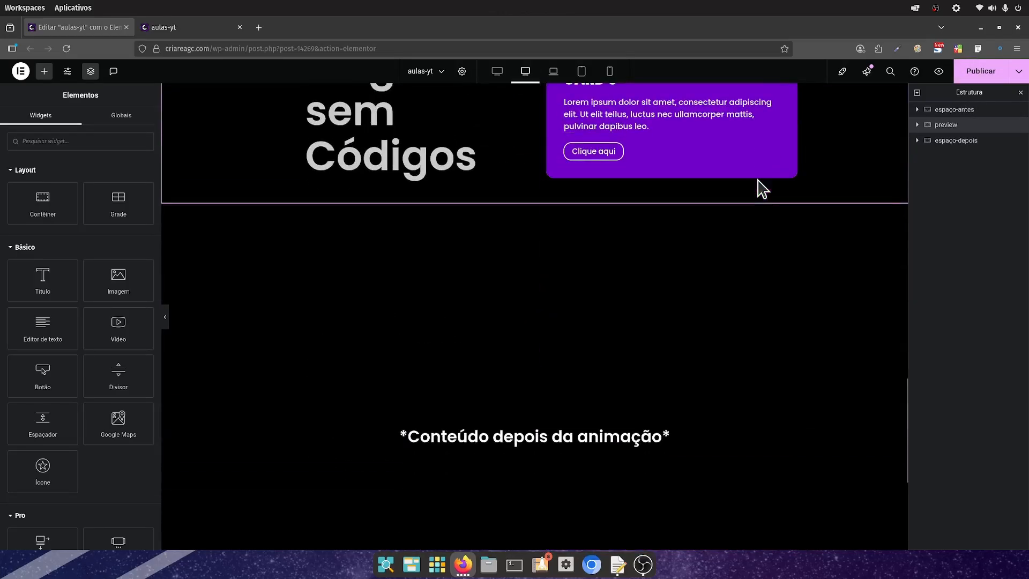
scroll(761, 187, up, 5)
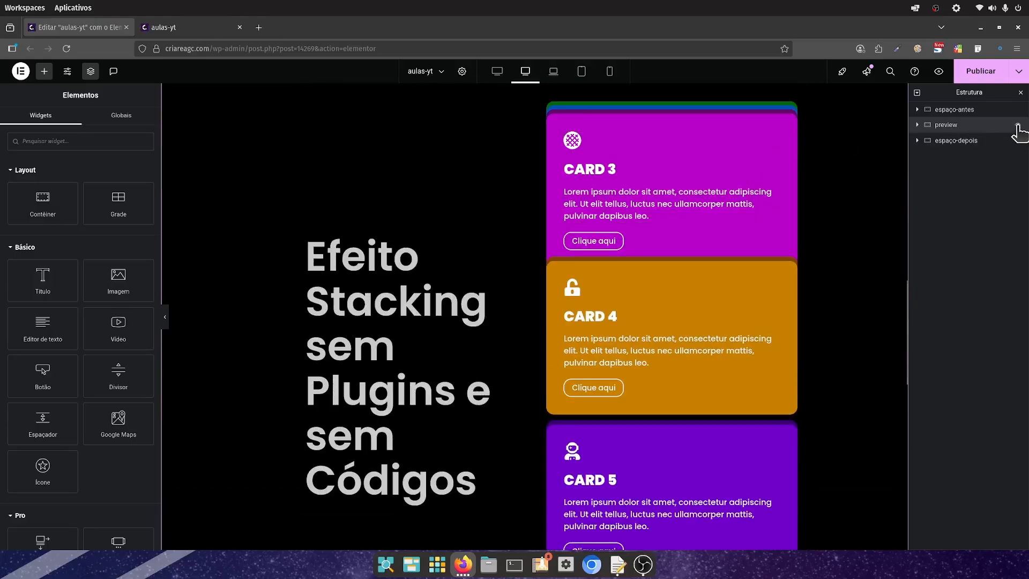
click(1017, 125)
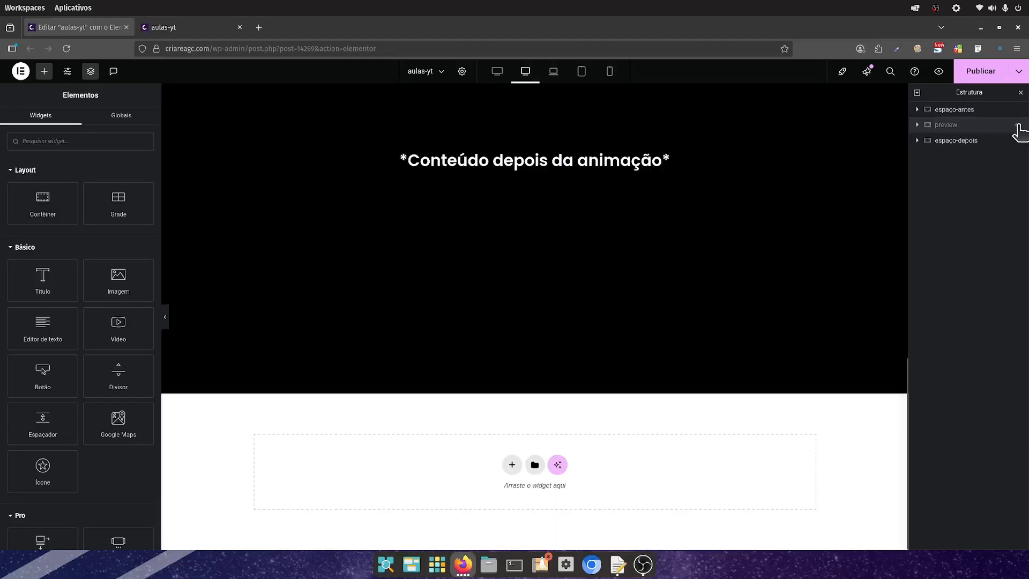
scroll(670, 294, up, 5)
scroll(702, 275, up, 3)
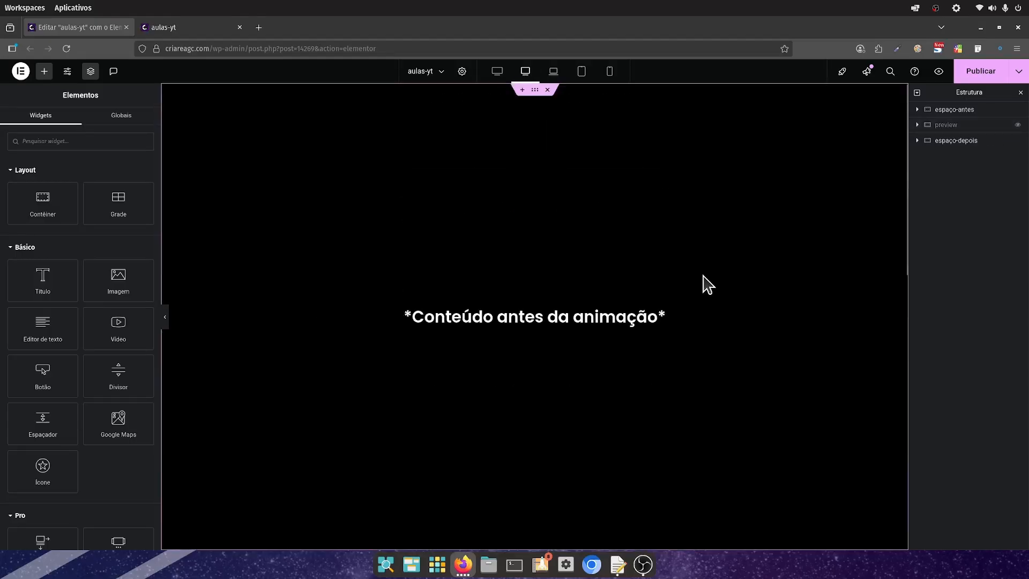
Step: Add a new single-column flexbox container at the end of the page and name it pai
scroll(704, 276, down, 5)
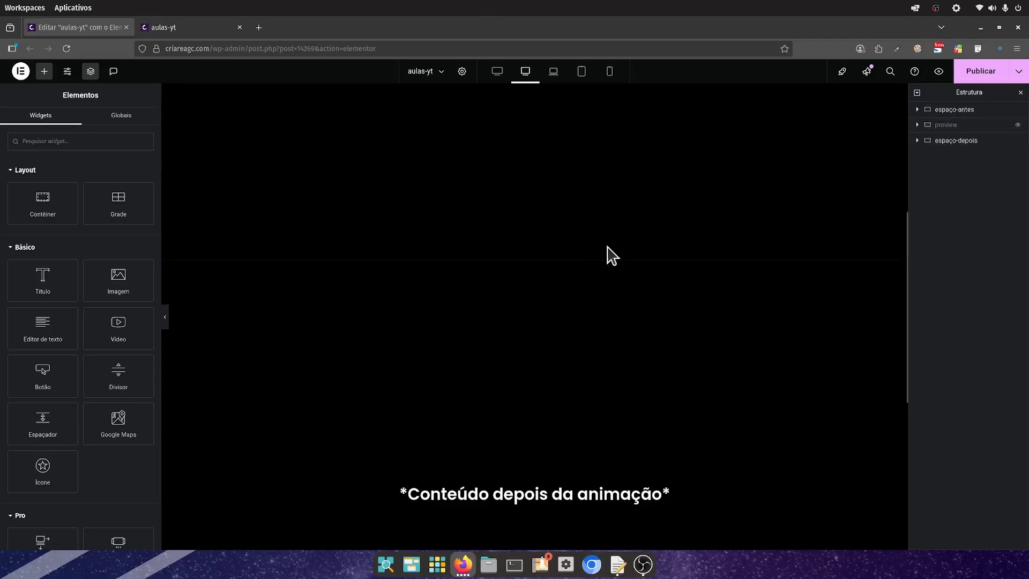
scroll(696, 278, down, 5)
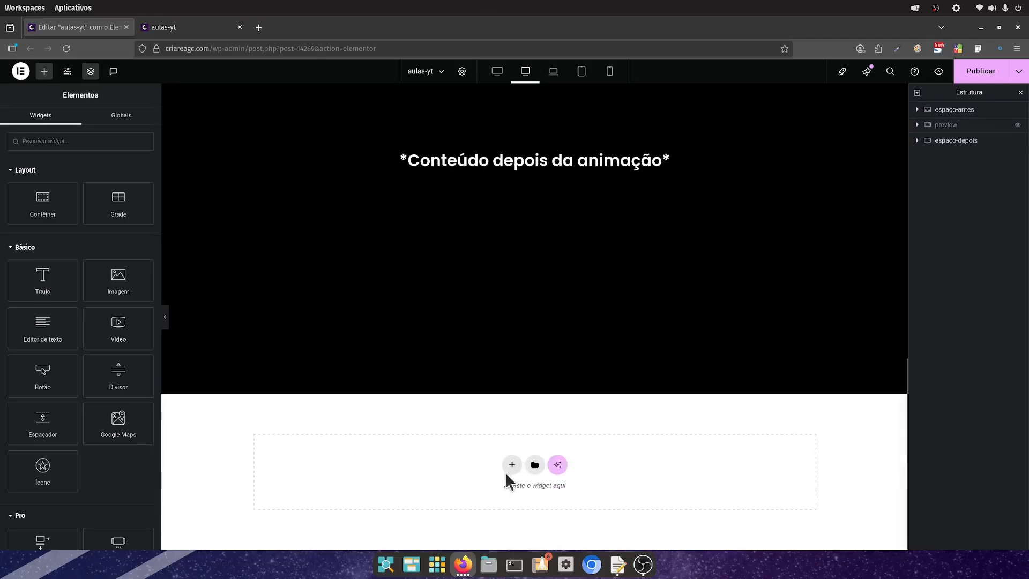
click(510, 465)
click(501, 491)
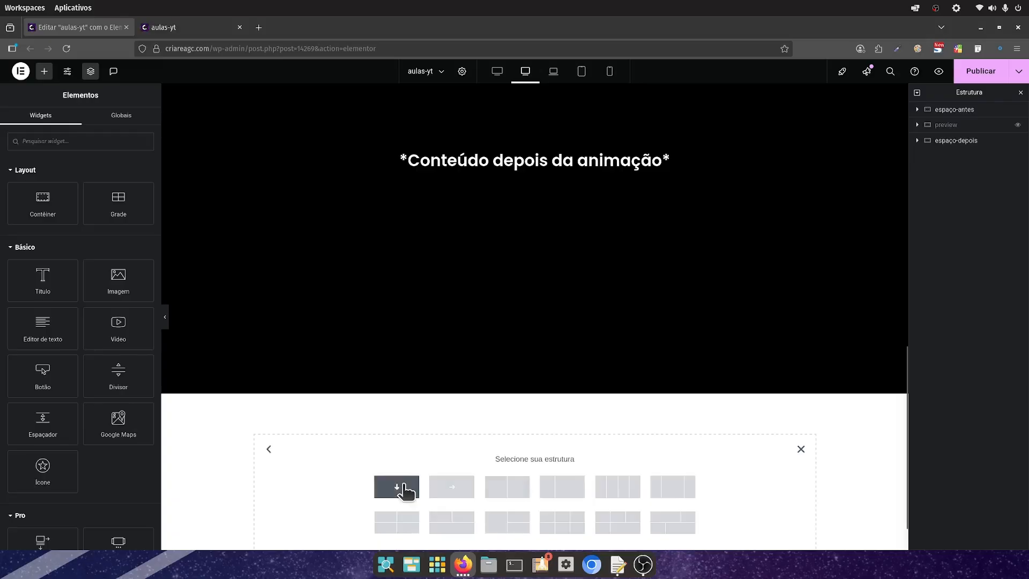
click(397, 486)
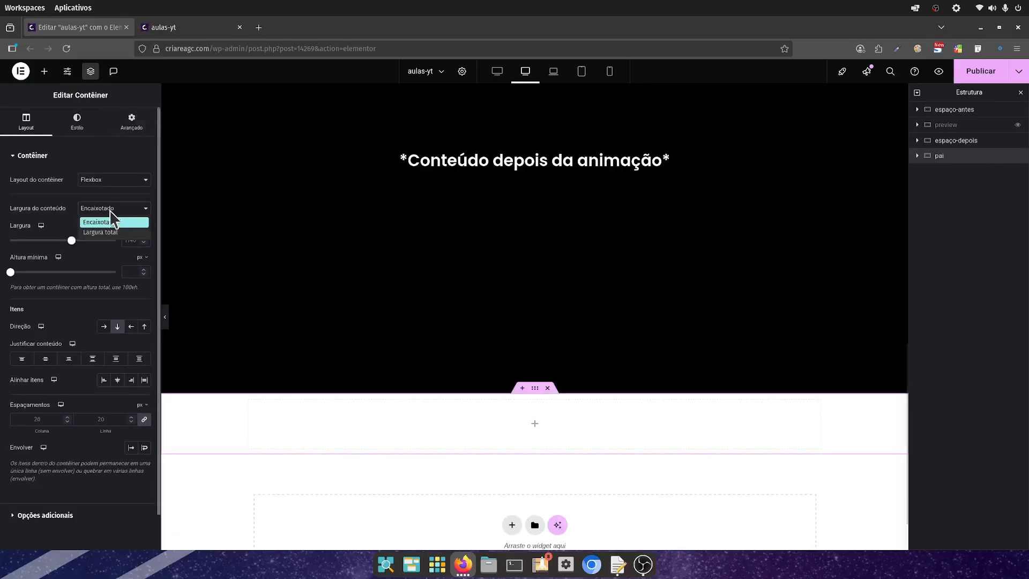
Step: Set the pai container's content width to Largura total and its minimum height to 100 vh
click(107, 232)
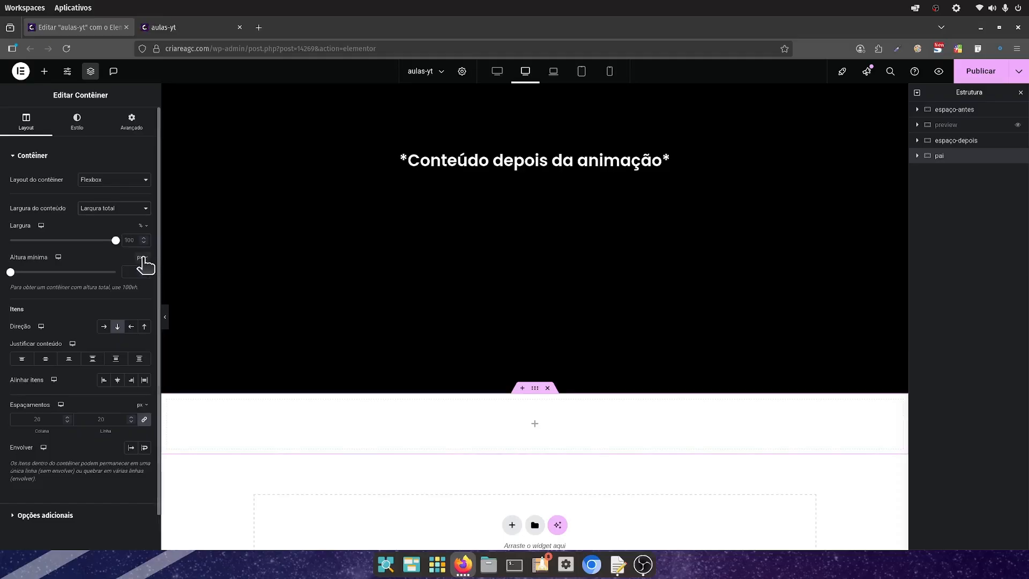
click(140, 302)
text(100)
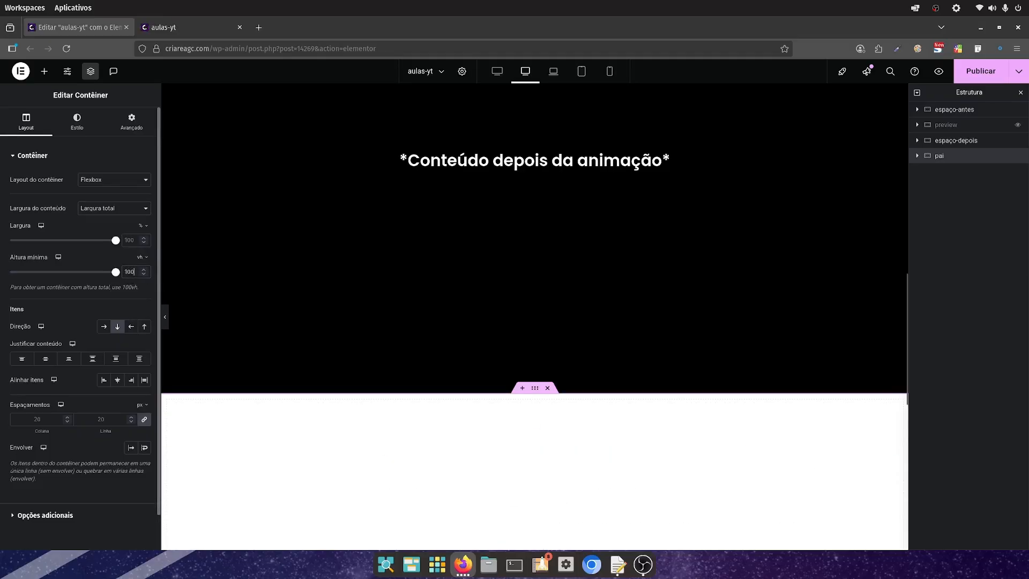
Step: Give the pai container a classic background in black, #000000
click(75, 120)
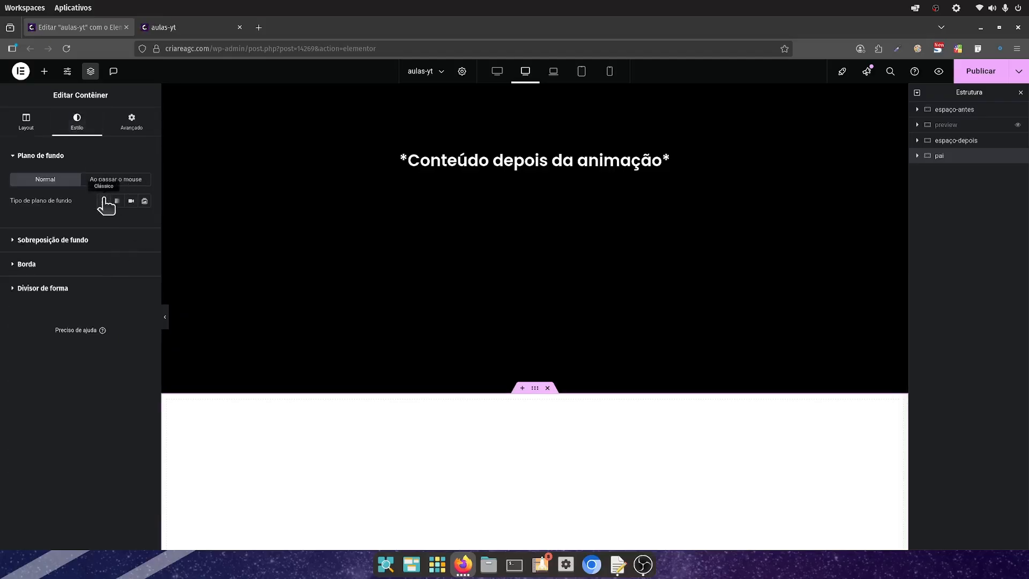
click(106, 203)
click(145, 222)
drag(111, 321, 55, 361)
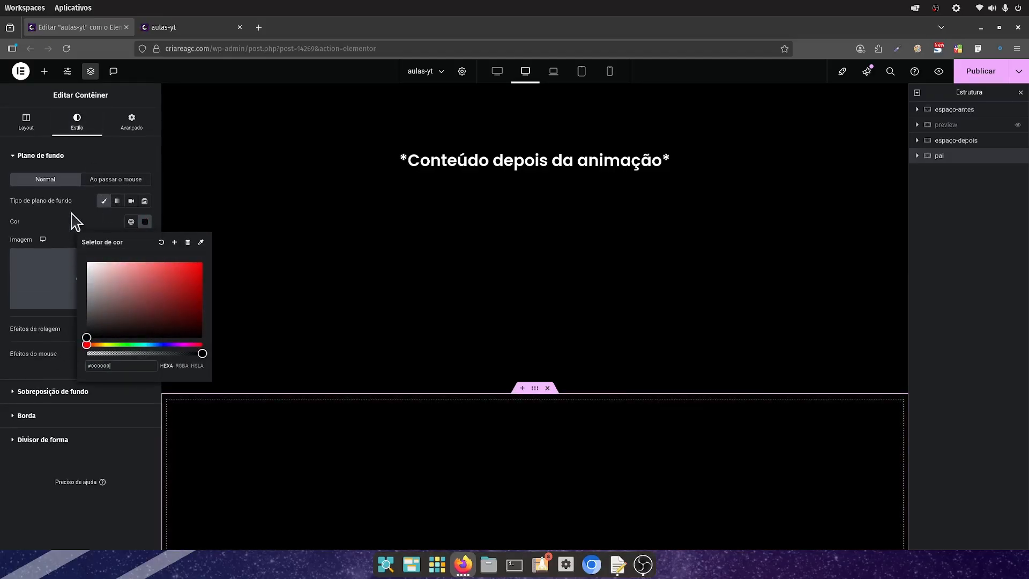
click(71, 213)
Step: Move the pai container above espaço-depois and lay out its items in a centred row with 25 px column and row gaps
drag(931, 158, 943, 144)
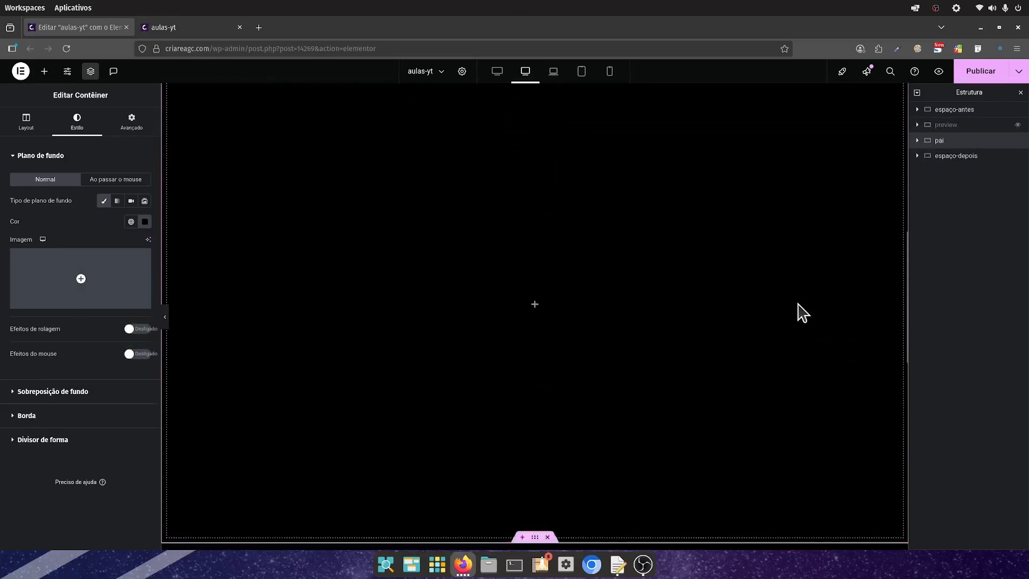
click(25, 121)
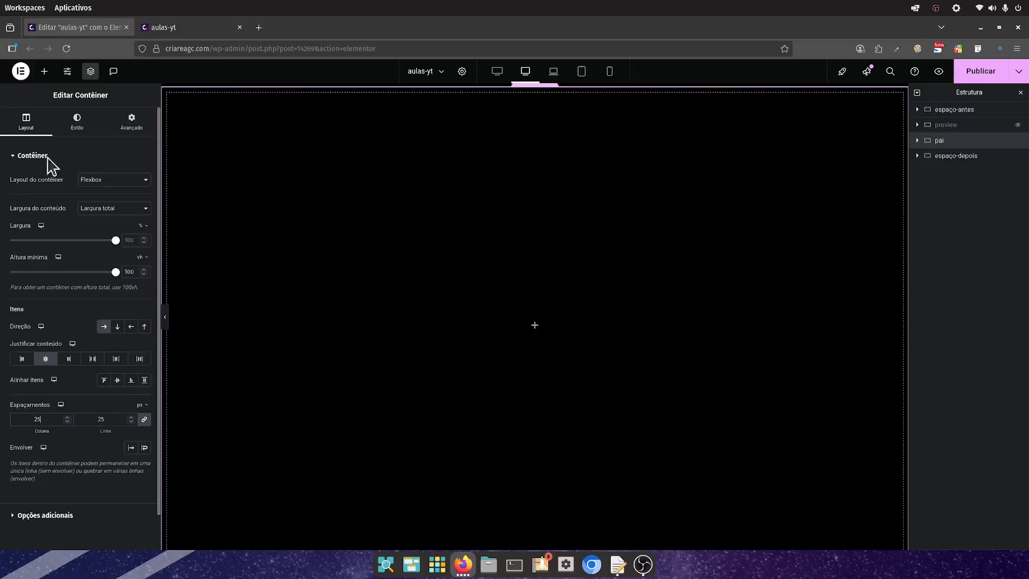
Step: Add a container inside pai and rename it filho1
click(44, 72)
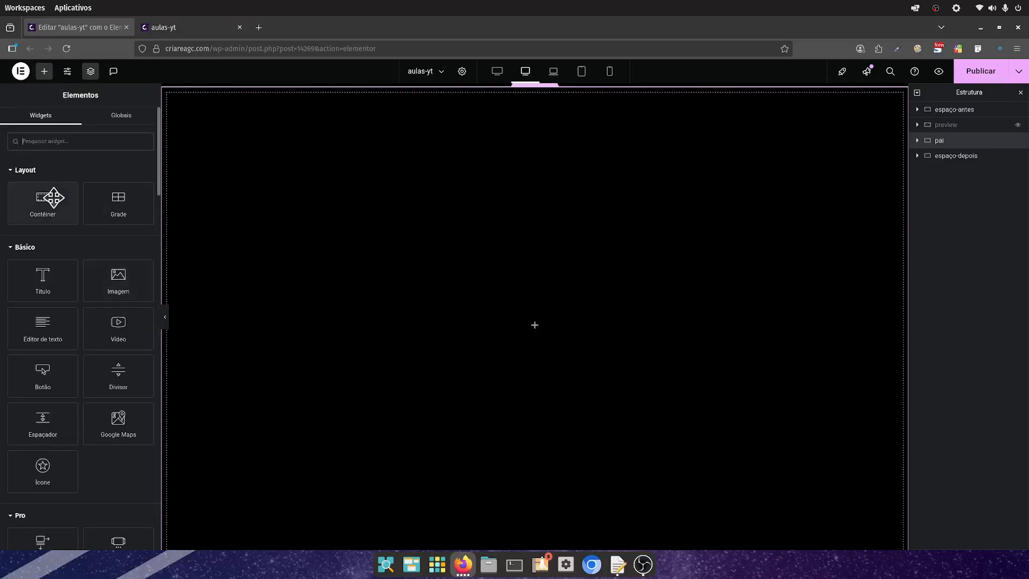
drag(53, 198, 535, 340)
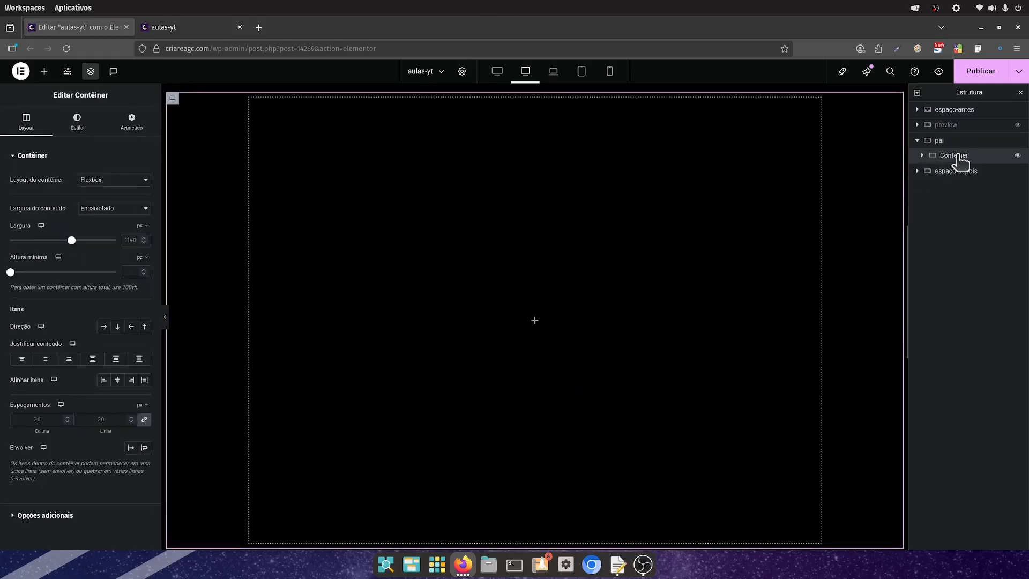
text(filho1)
key(Return)
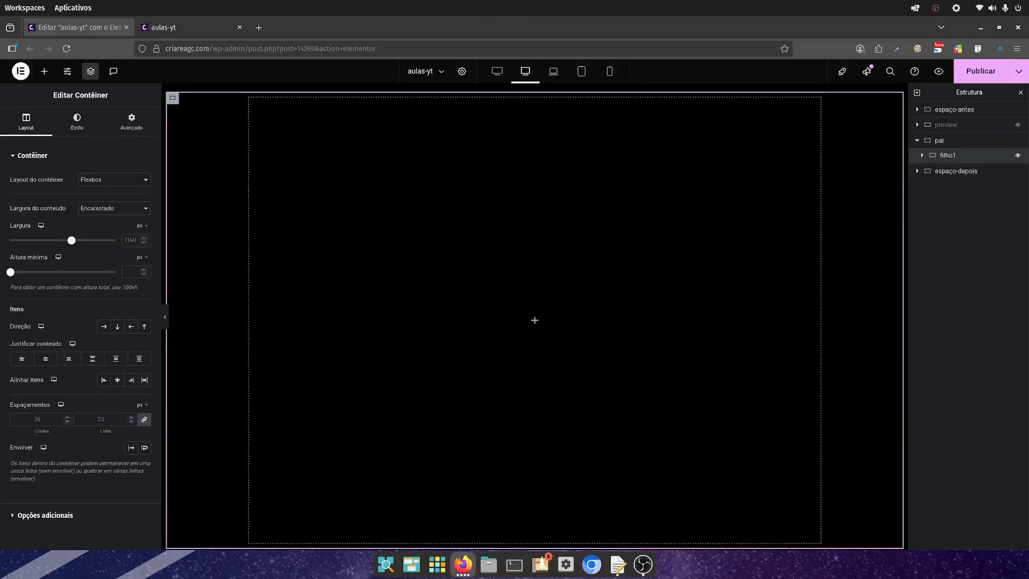
Step: Set filho1's content width to Largura total and duplicate the container as filho2
click(99, 211)
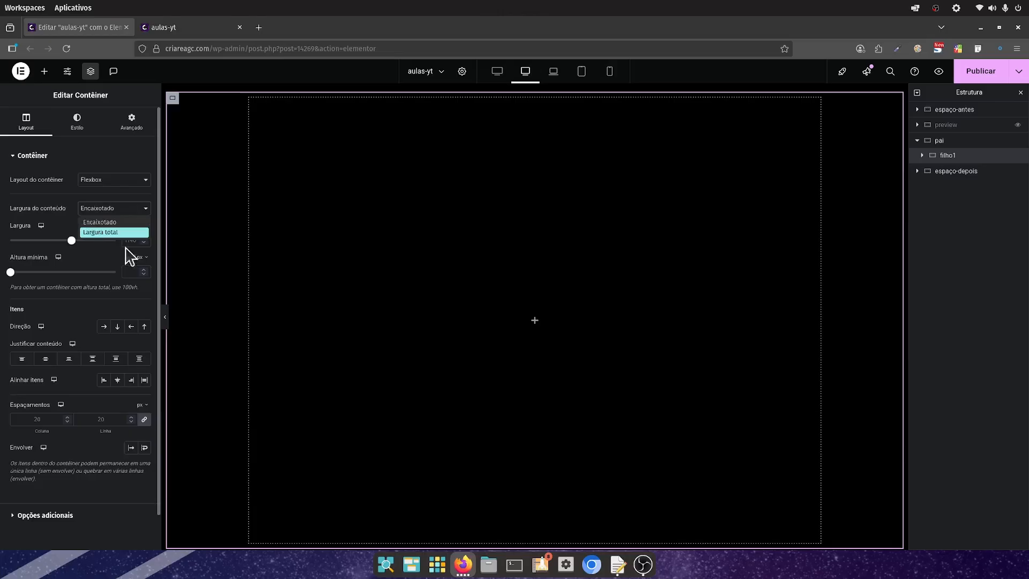
click(107, 230)
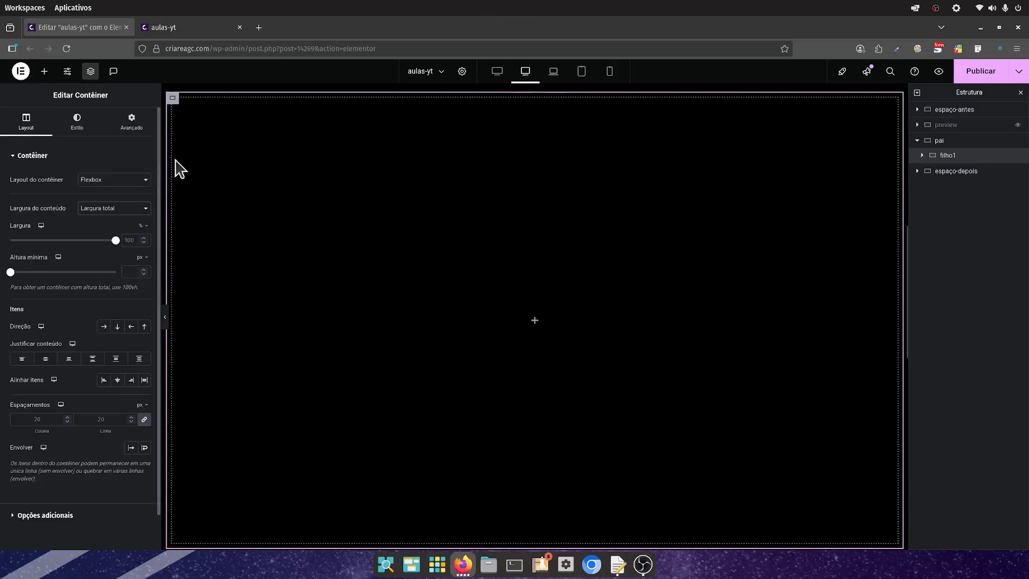
right_click(173, 98)
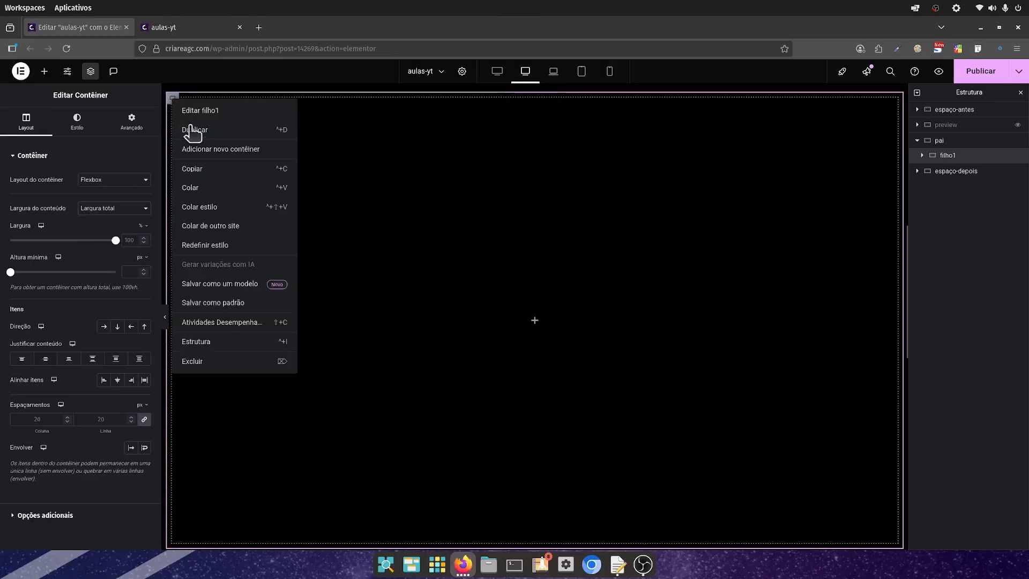
click(203, 132)
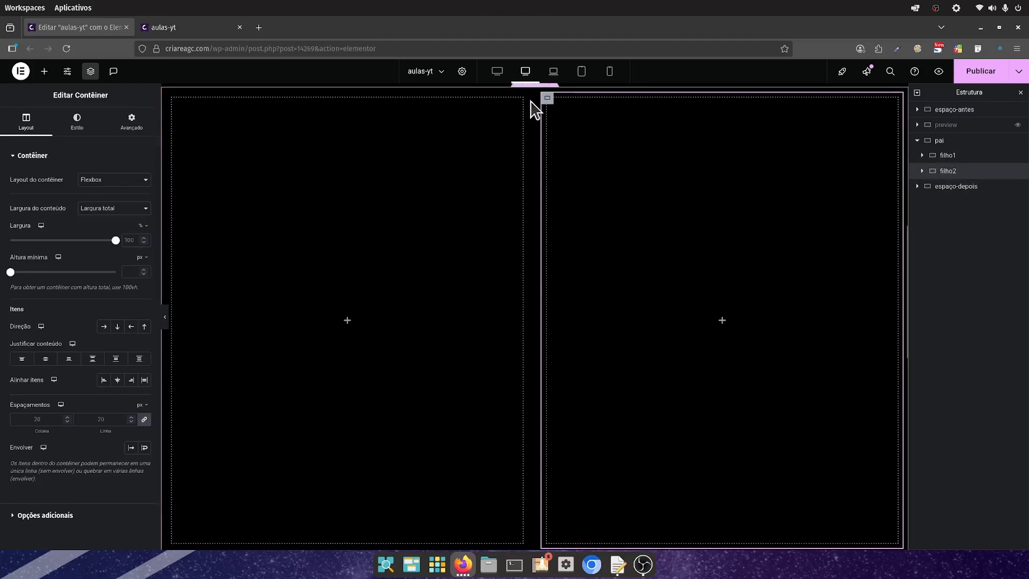
Step: Give the pai container unlinked padding of 50 px at the top and bottom and 200 px on the right and left
scroll(535, 160, up, 2)
click(536, 197)
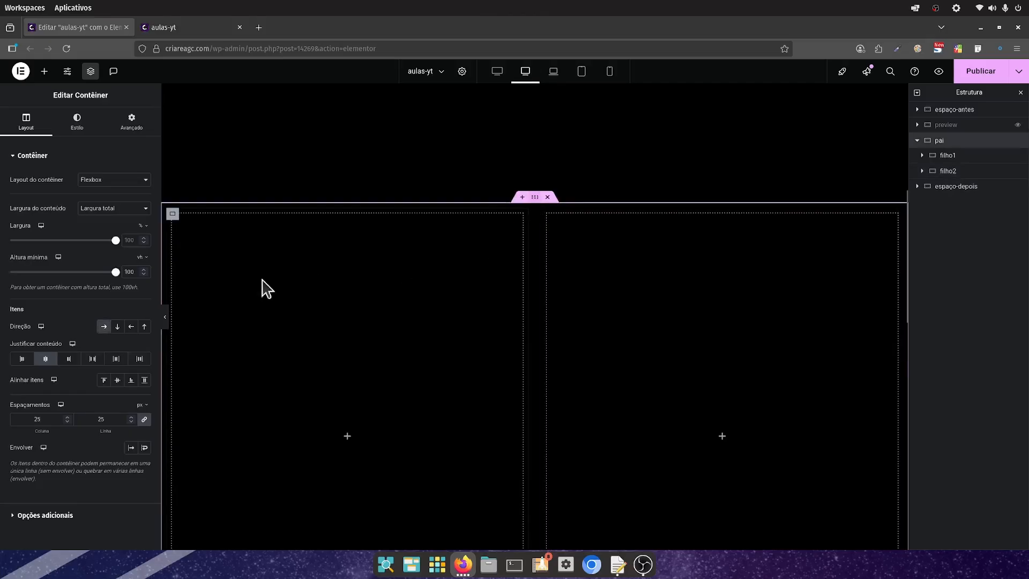
click(131, 121)
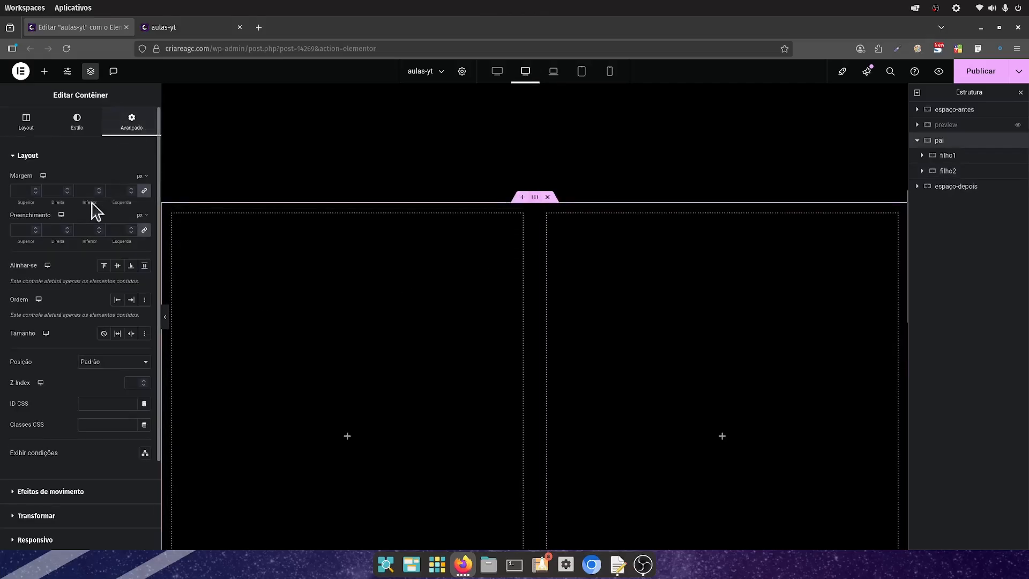
click(144, 230)
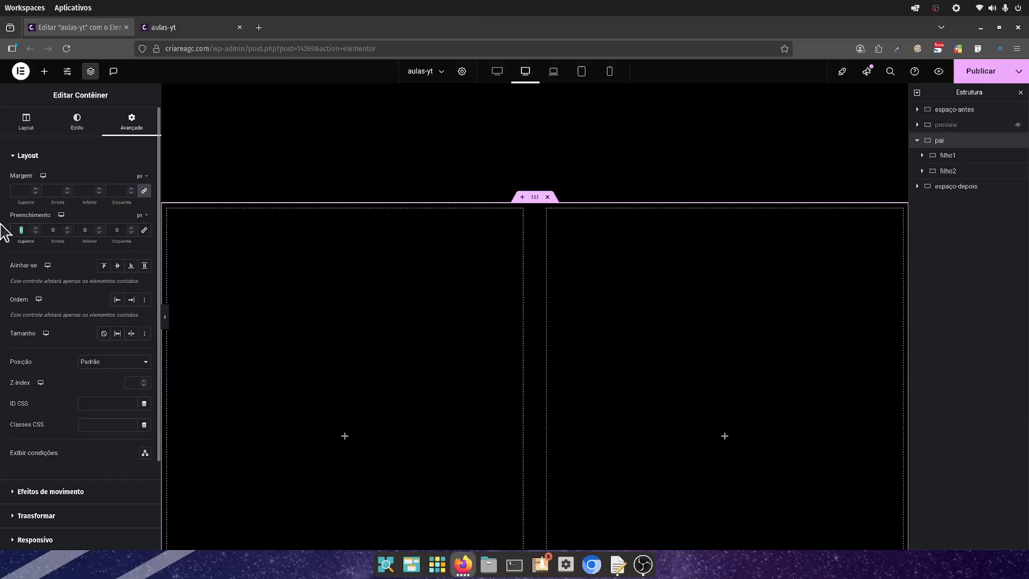
text(50)
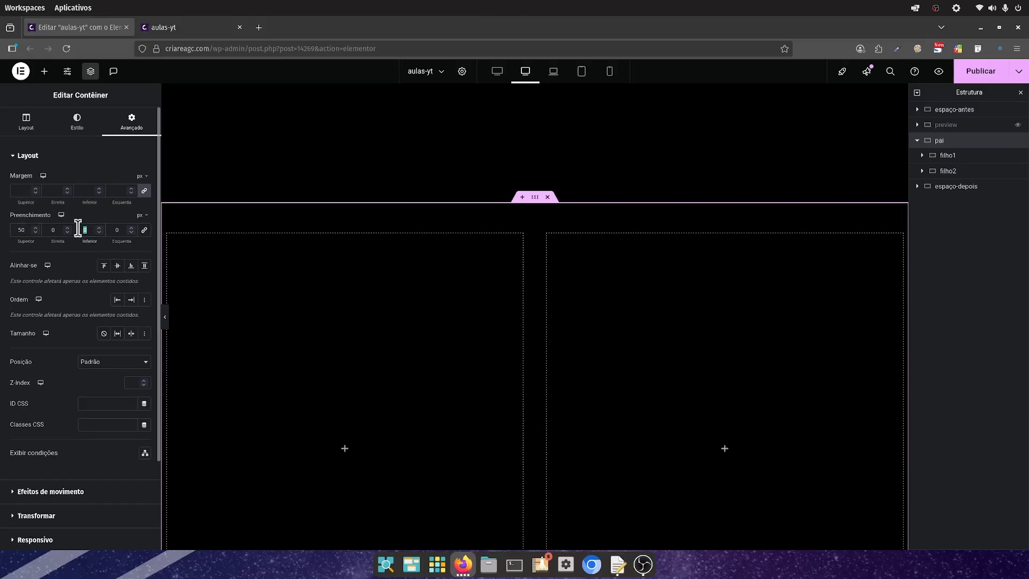
text(50)
text(200)
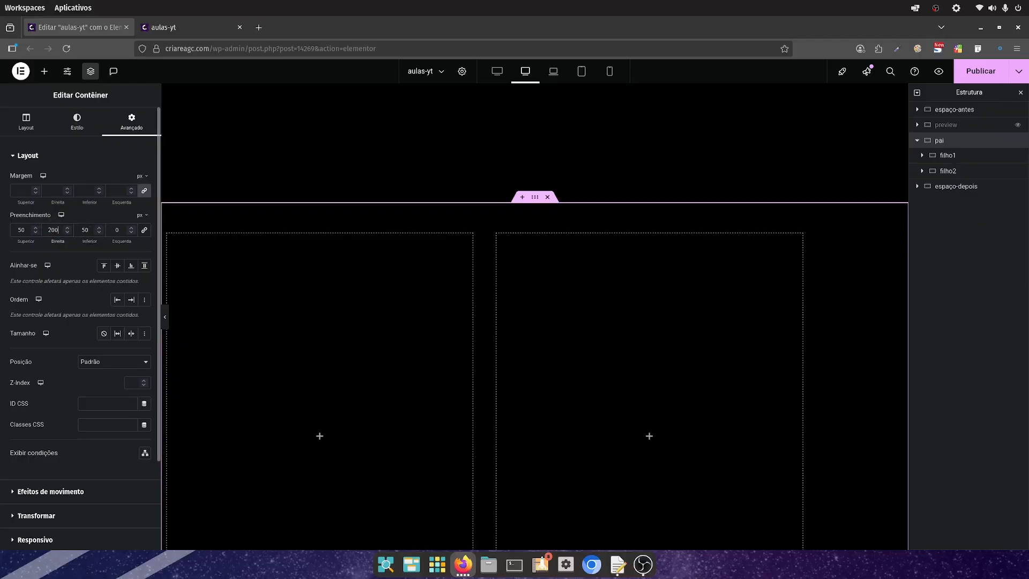
click(124, 234)
text(200)
scroll(413, 172, down, 1)
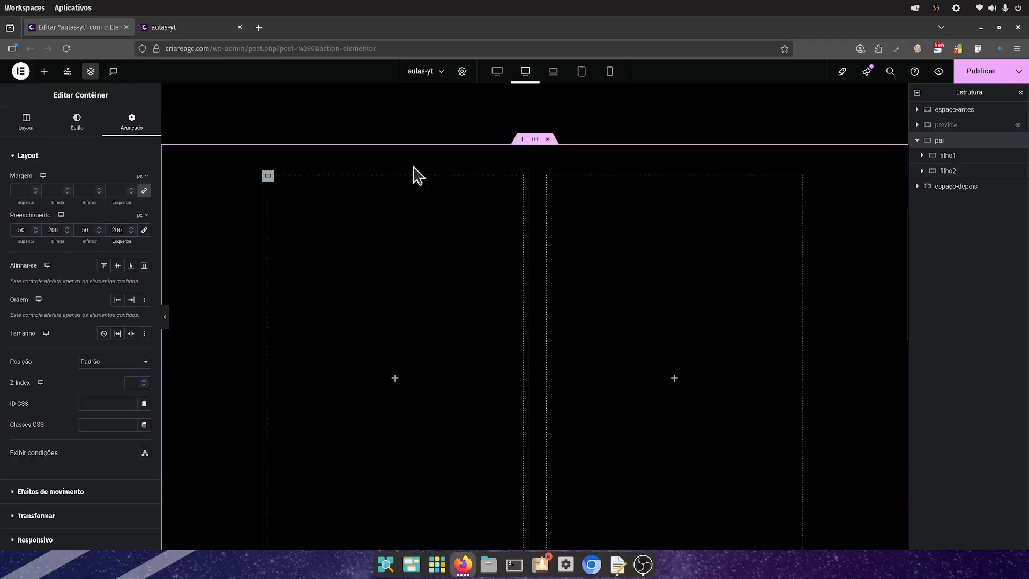
Step: Add a Título widget inside filho1 and a new container inside filho2
click(43, 72)
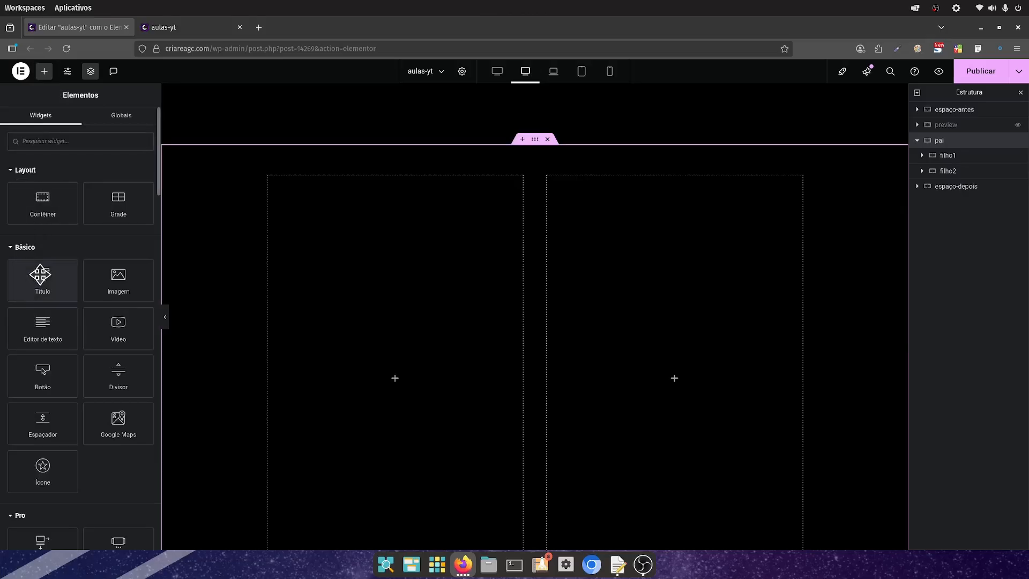
drag(42, 279, 422, 282)
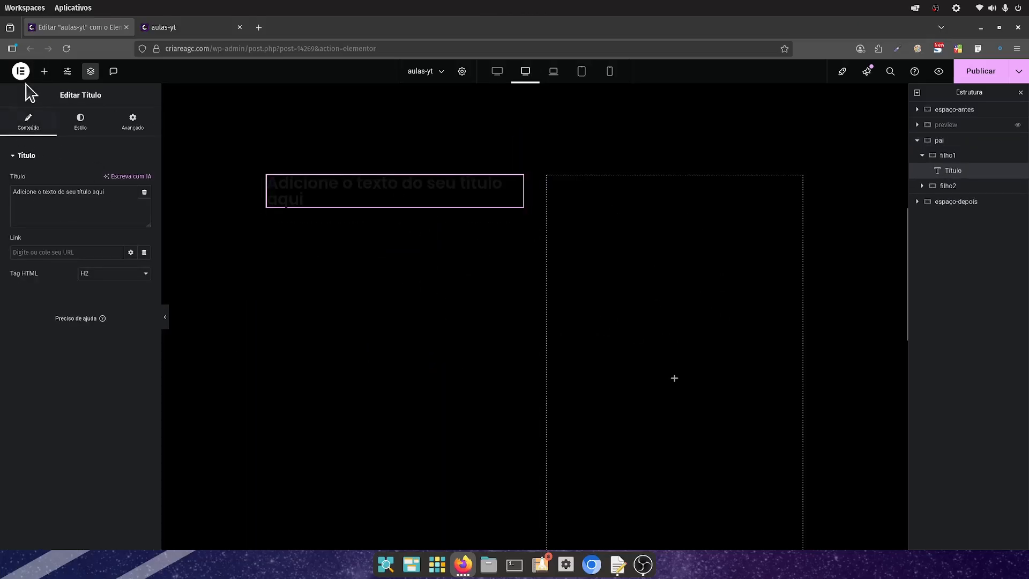
click(43, 71)
drag(43, 202, 670, 377)
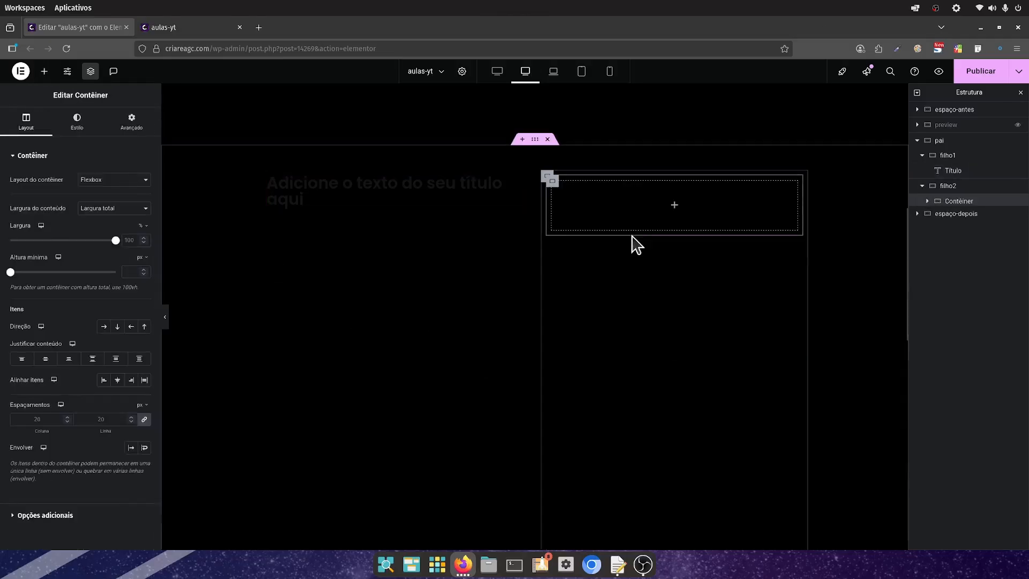
Step: Rename the container inside filho2 as card1 and set its width to 500 px and minimum height to 300 px
double_click(956, 202)
text(card1)
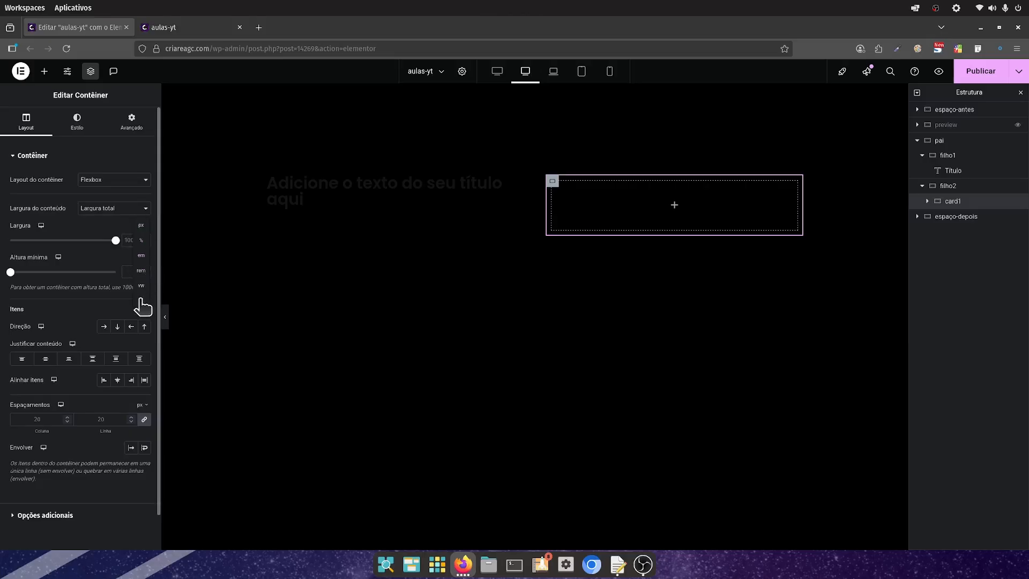
click(143, 225)
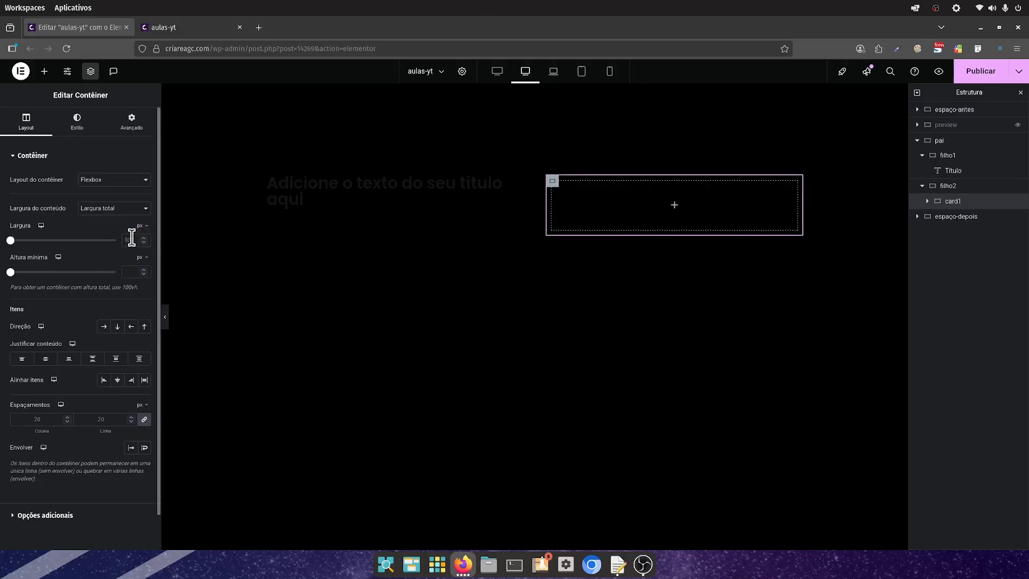
text(500)
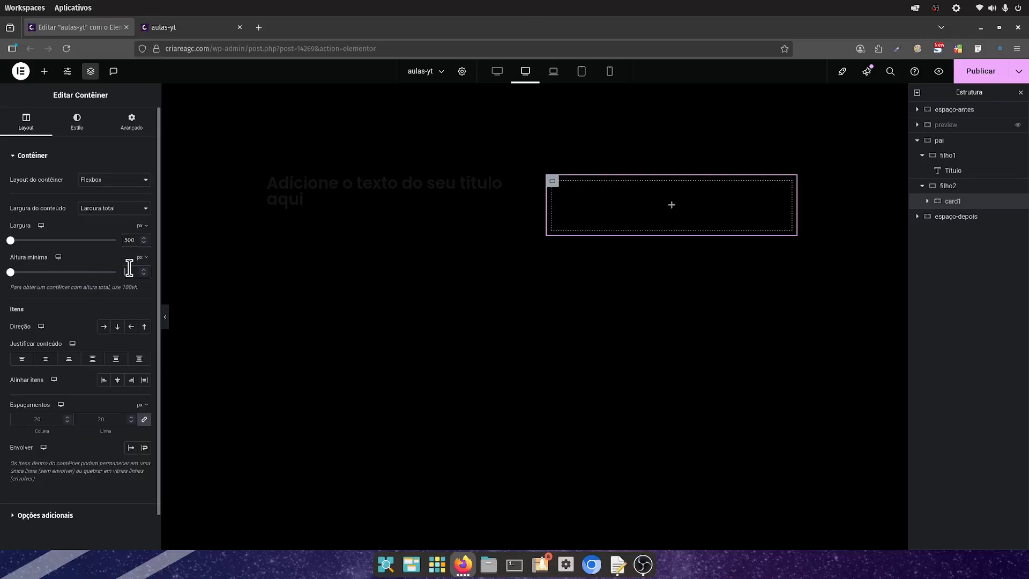
text(300)
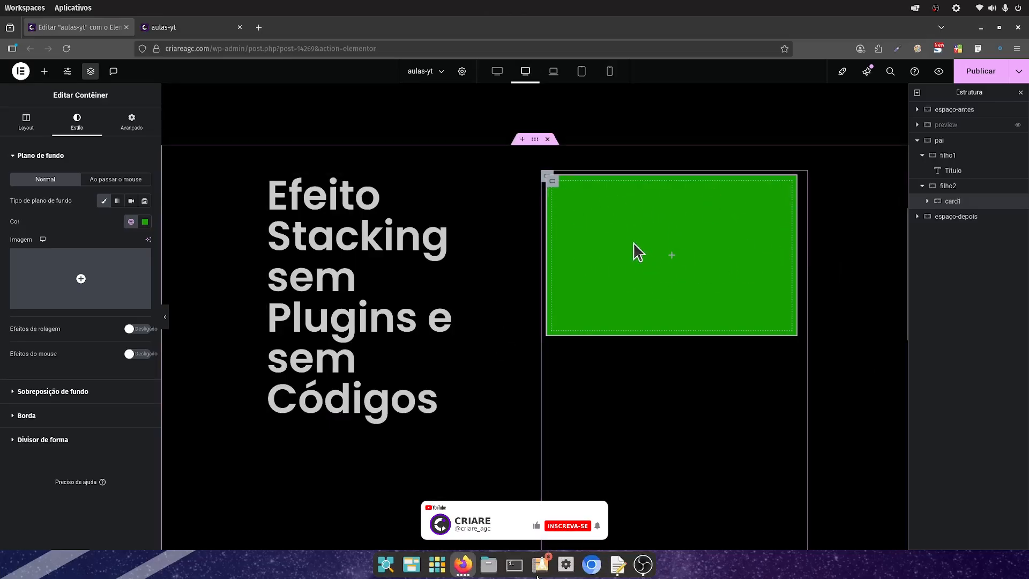
Step: Review the typography and text colour settings of the heading in filho1
click(436, 399)
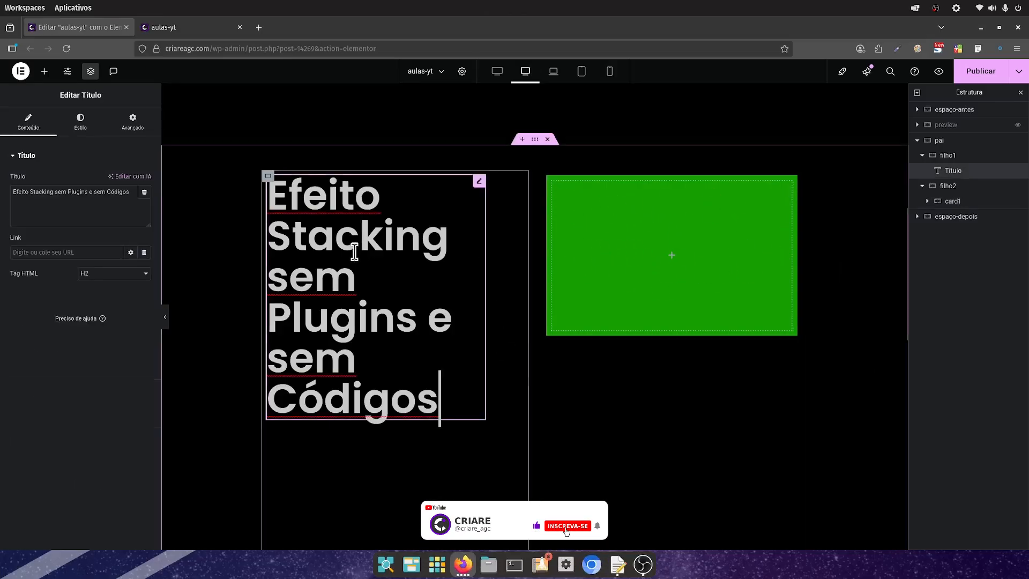
click(79, 123)
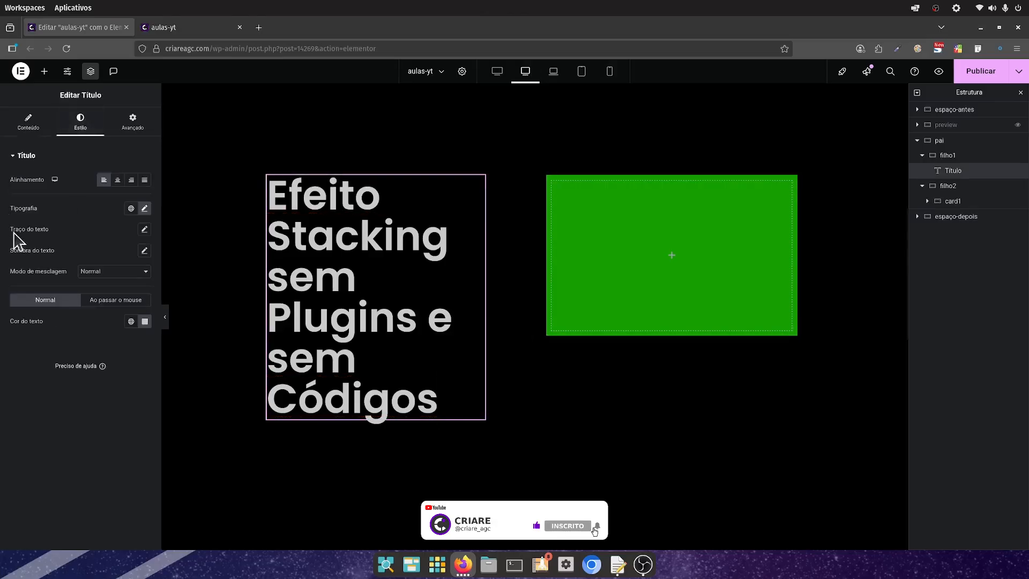
click(144, 208)
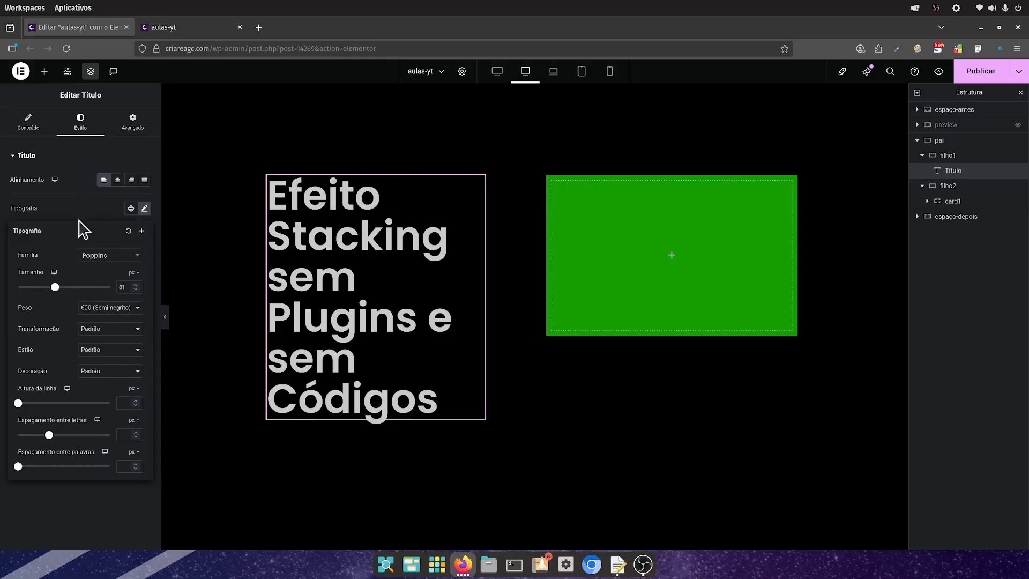
click(84, 220)
click(145, 321)
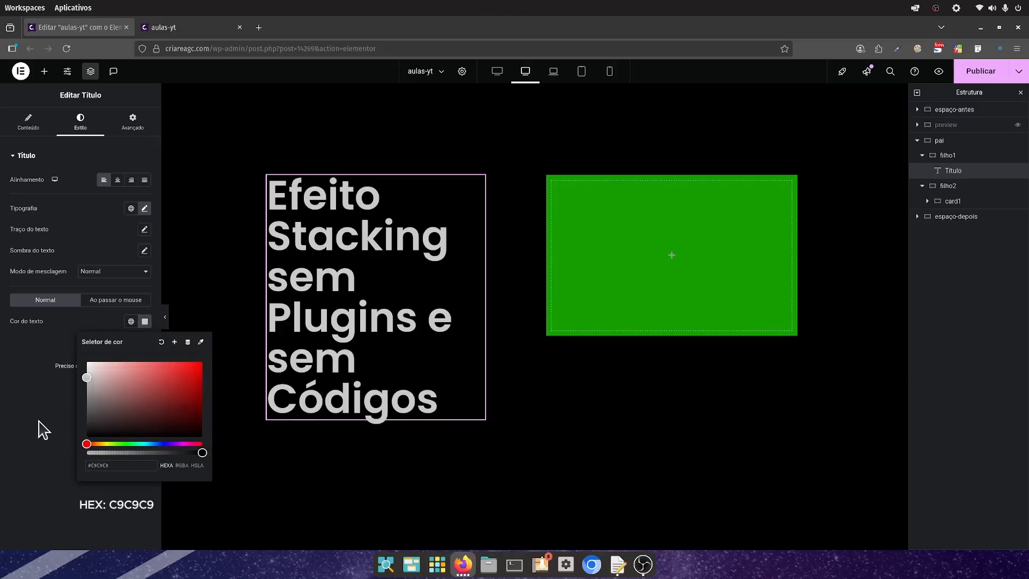
Step: Make the heading in filho1 sticky by setting its Fixo motion effect to Superior
click(140, 132)
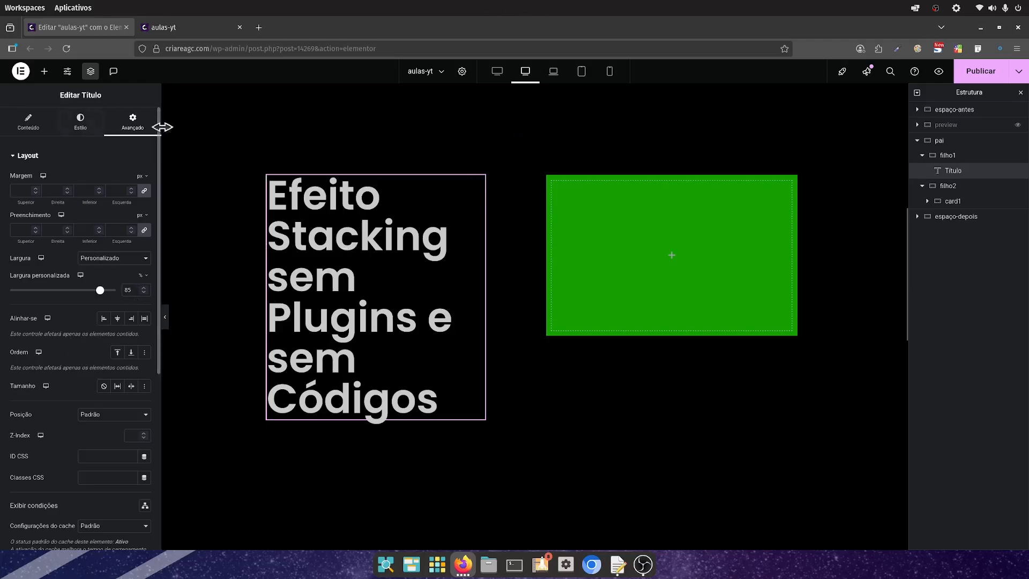
scroll(42, 385, down, 5)
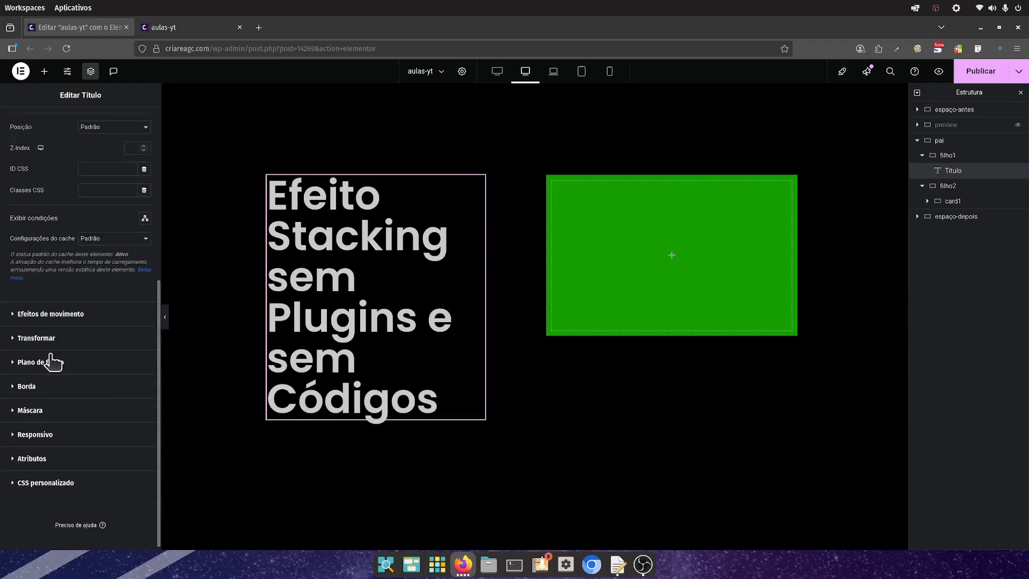
click(47, 314)
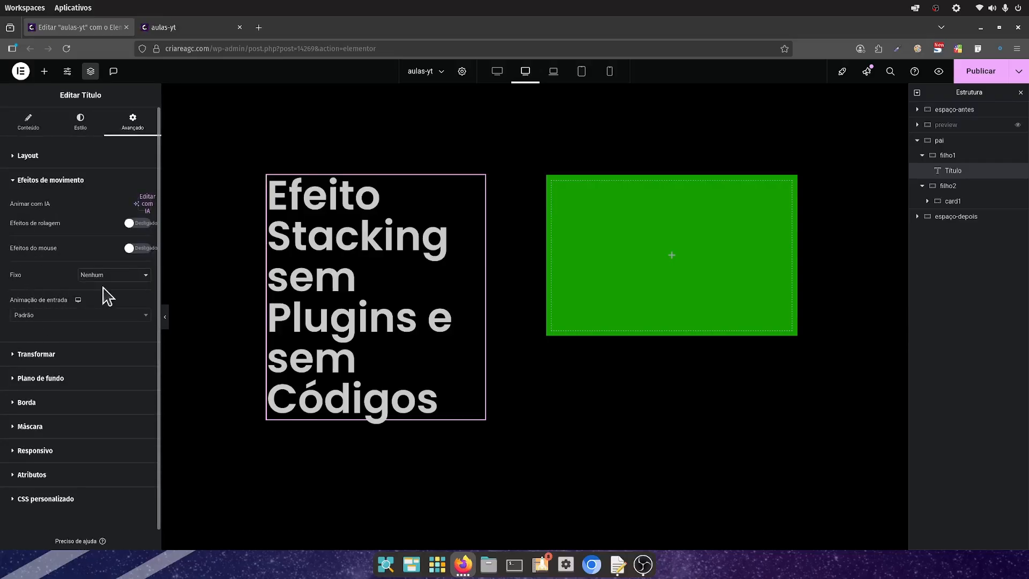
click(113, 274)
click(98, 299)
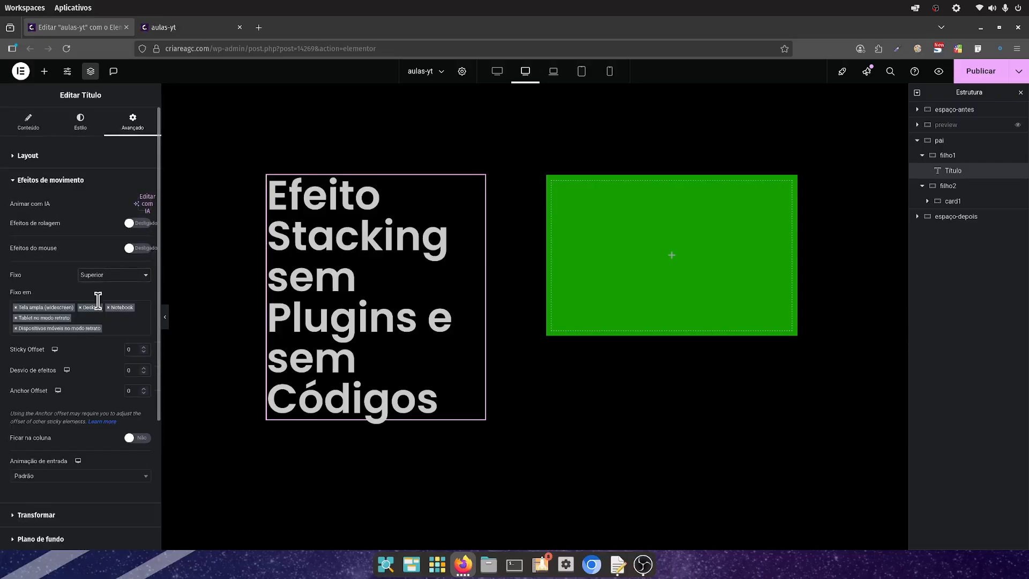
Step: Examine how the sticky heading behaves relative to card1 and the following section as the page scrolls
scroll(844, 275, up, 5)
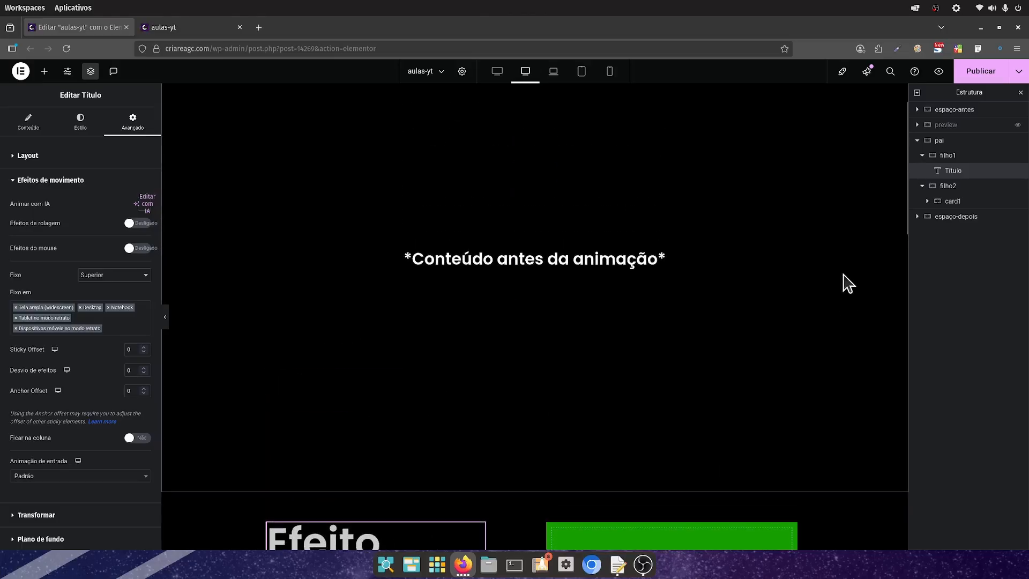
scroll(843, 276, down, 4)
scroll(847, 282, down, 6)
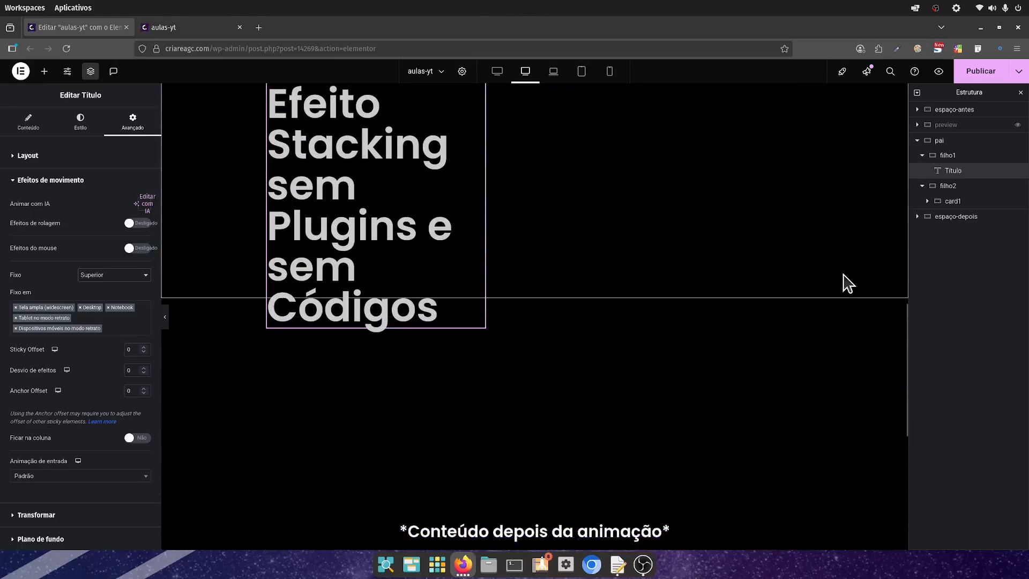
scroll(848, 283, up, 5)
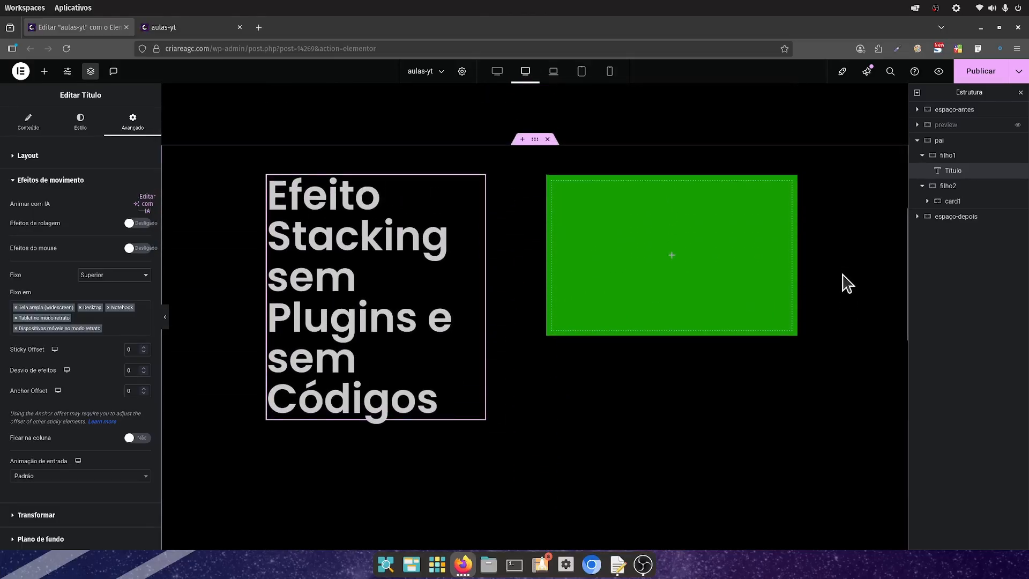
scroll(846, 283, down, 2)
scroll(846, 283, down, 3)
scroll(846, 282, up, 4)
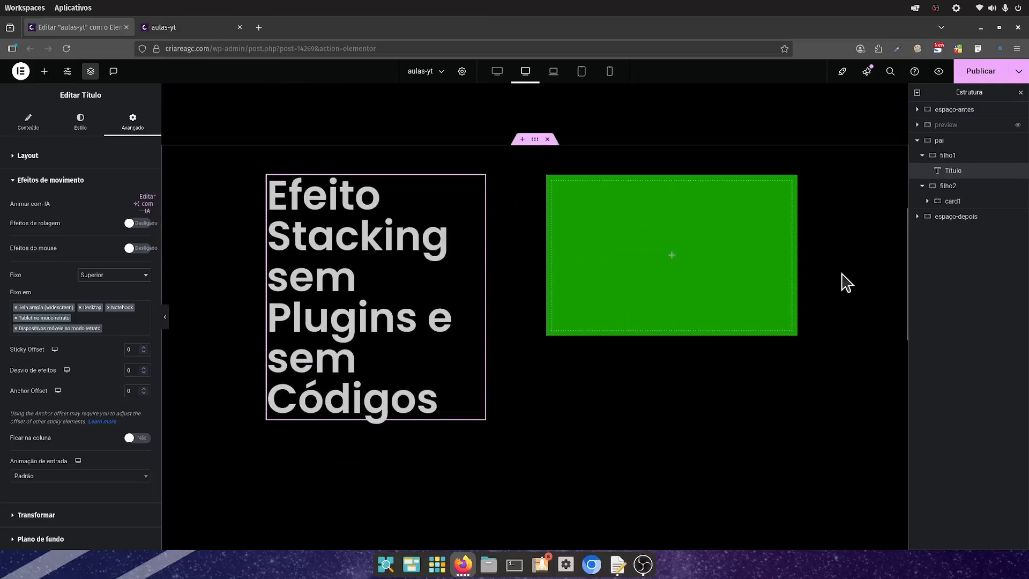
scroll(846, 283, down, 2)
scroll(847, 282, down, 3)
scroll(846, 282, up, 4)
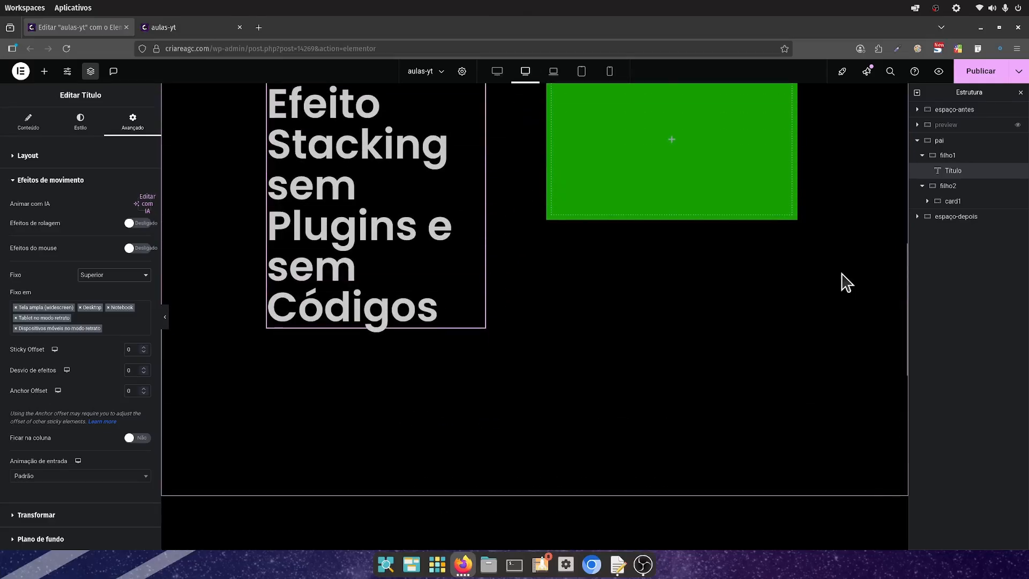
scroll(846, 282, down, 1)
scroll(847, 282, down, 1)
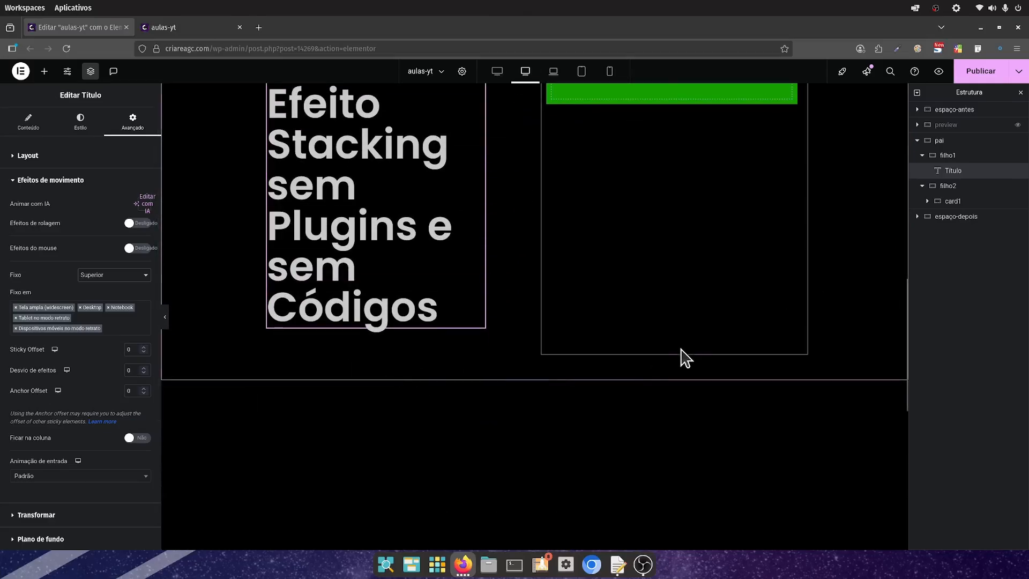
scroll(768, 351, up, 1)
scroll(768, 349, up, 4)
scroll(774, 344, down, 6)
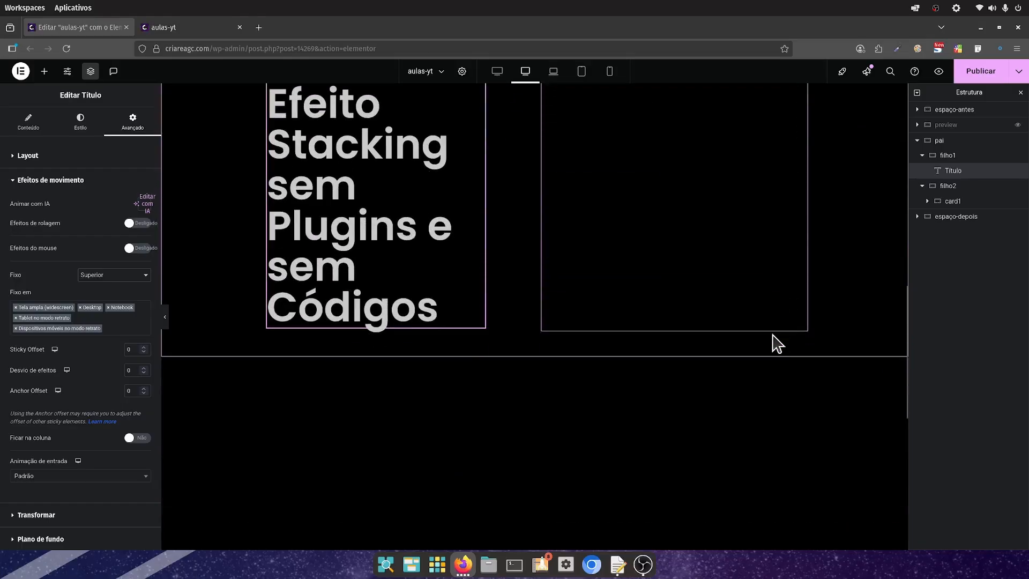
scroll(771, 337, up, 5)
scroll(771, 338, down, 2)
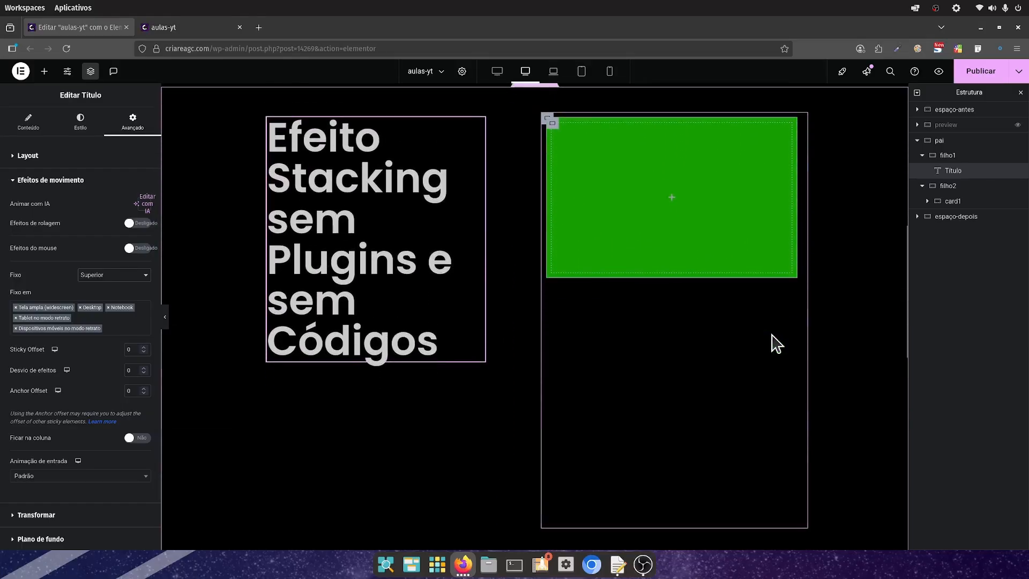
Step: Enable Ficar na coluna for the sticky heading and check its scroll behaviour at the end of pai
click(131, 439)
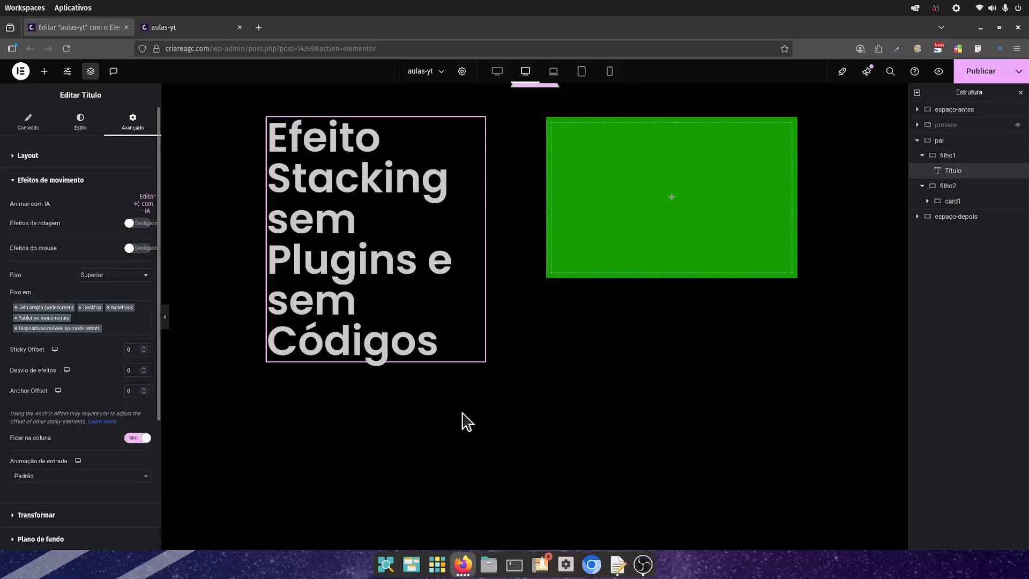
scroll(841, 297, down, 5)
scroll(840, 295, up, 5)
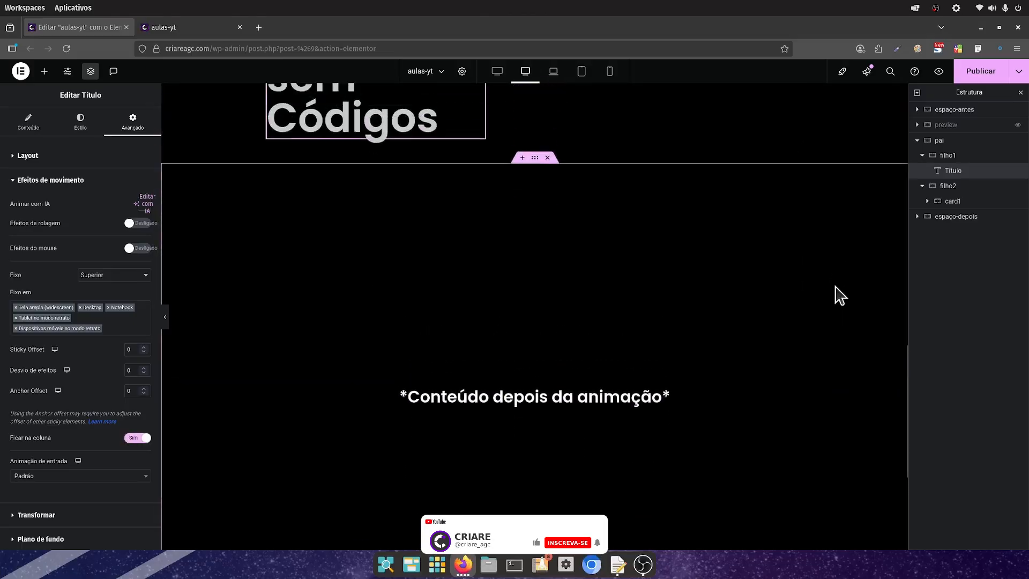
Step: Set the Sticky Offset of the heading in filho1 to 300
scroll(839, 295, down, 3)
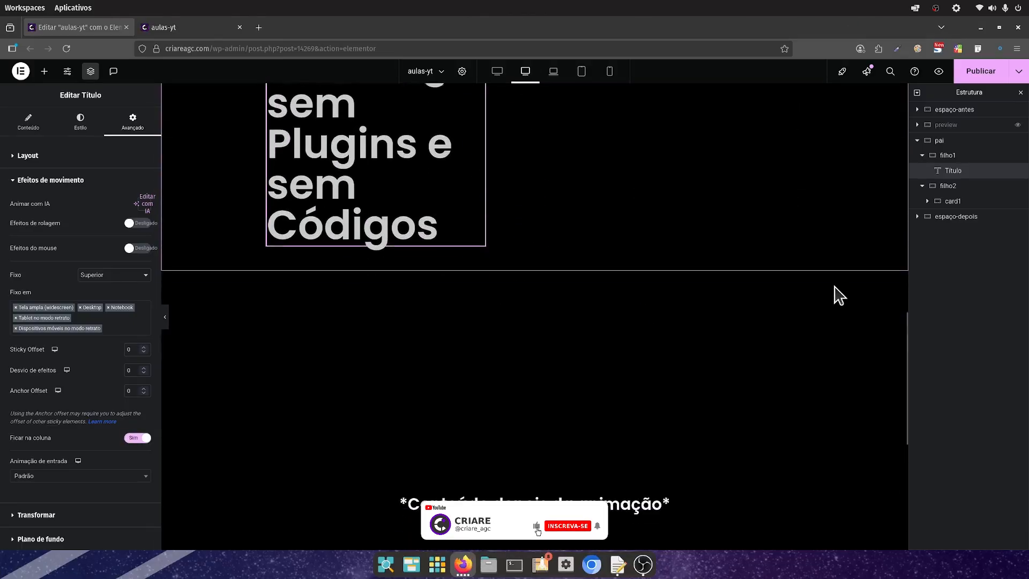
scroll(839, 295, up, 4)
scroll(840, 295, up, 1)
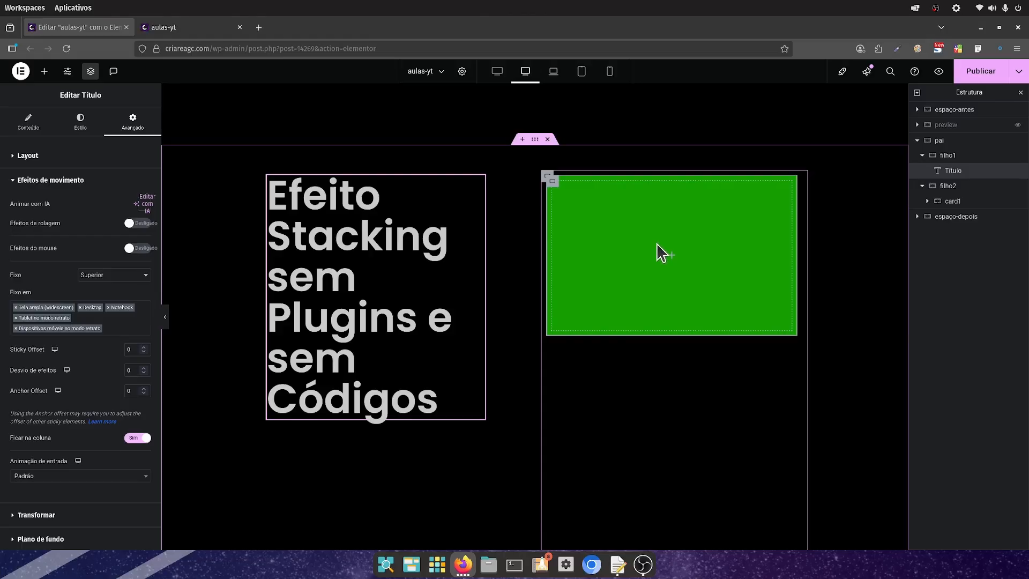
double_click(138, 349)
text(300)
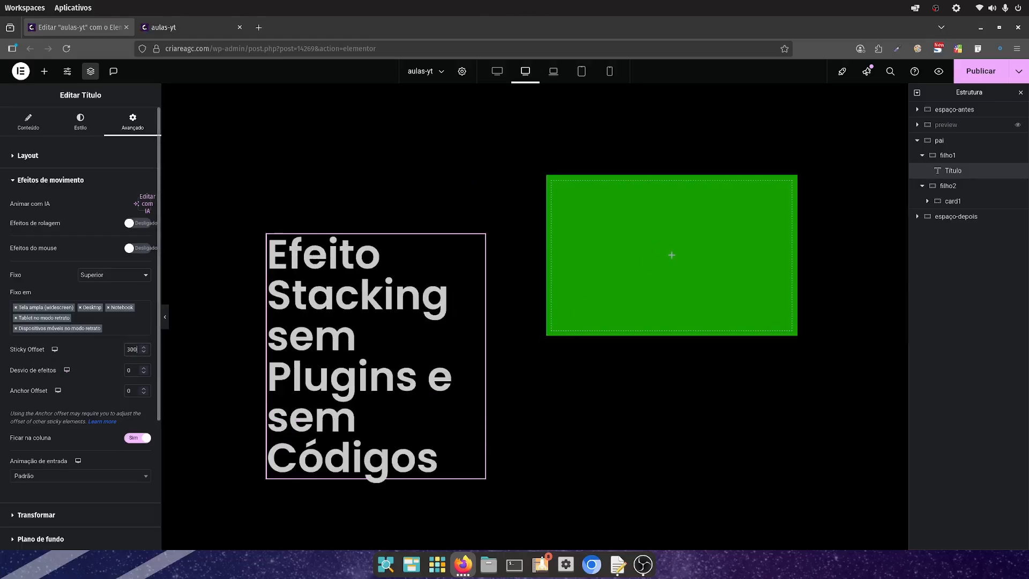
Step: Examine how the offset heading moves beside card1 from the content before pai to the end of pai
scroll(772, 265, up, 4)
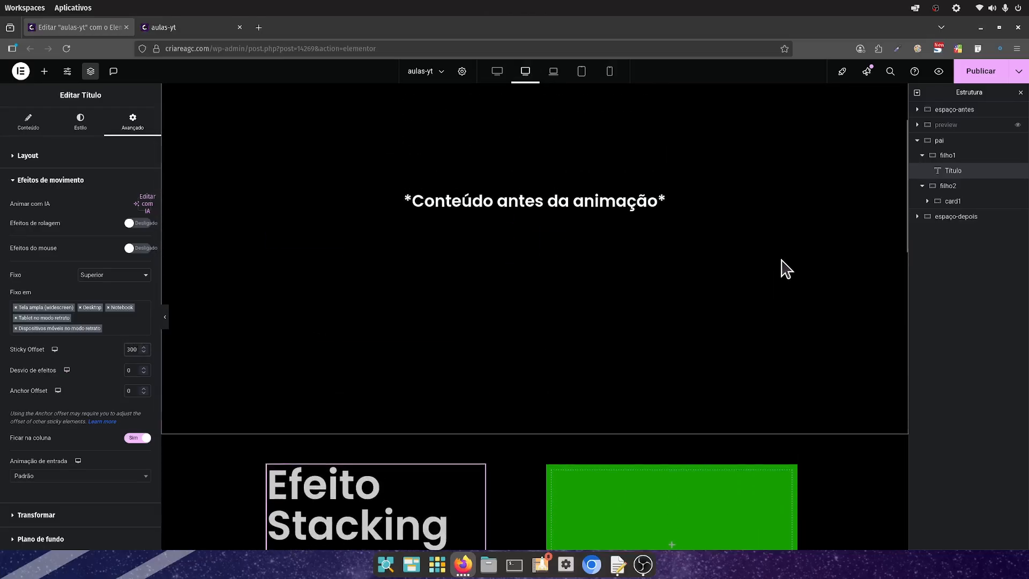
scroll(785, 268, down, 3)
scroll(785, 268, down, 3)
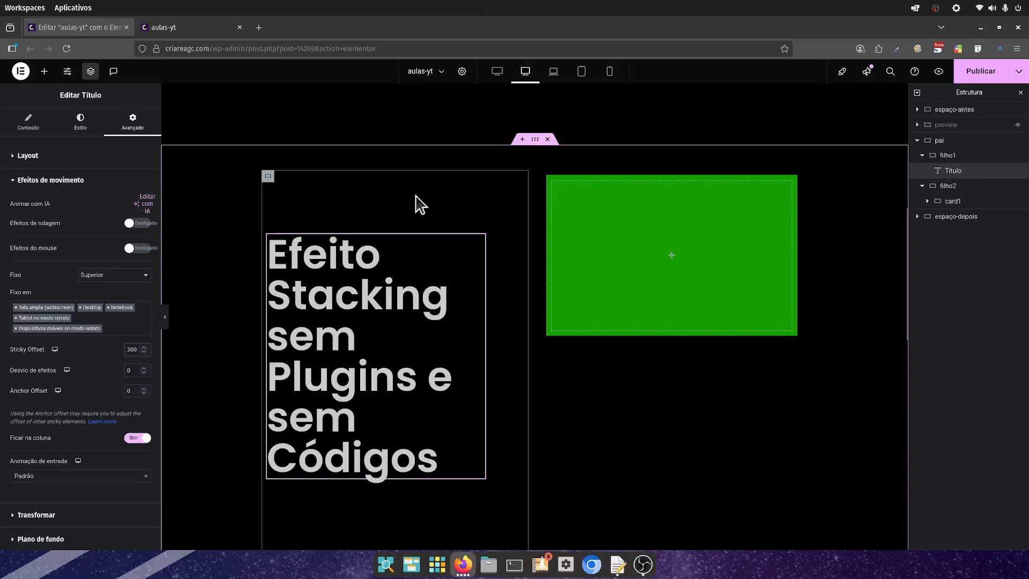
scroll(750, 171, down, 5)
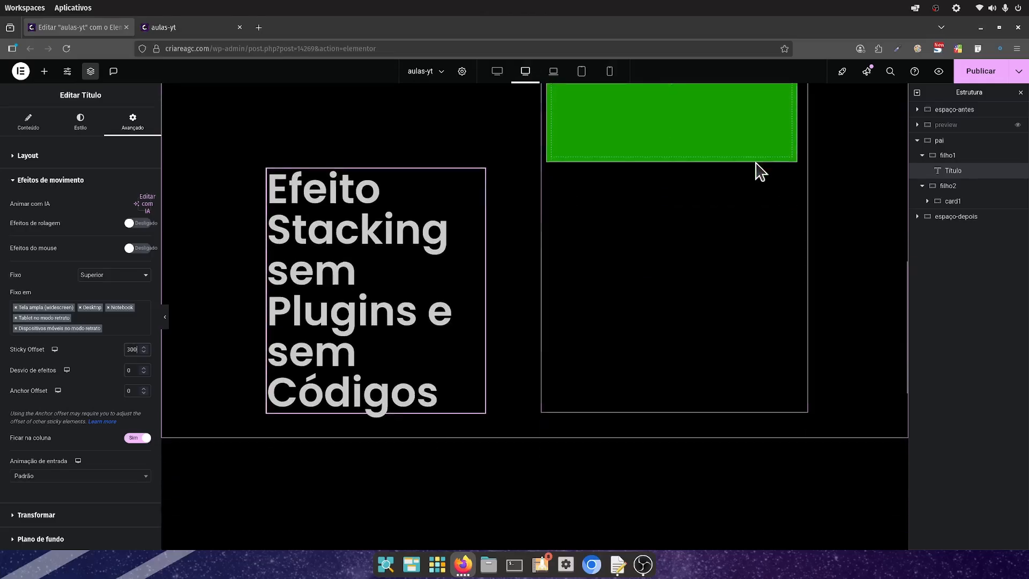
scroll(756, 225, up, 5)
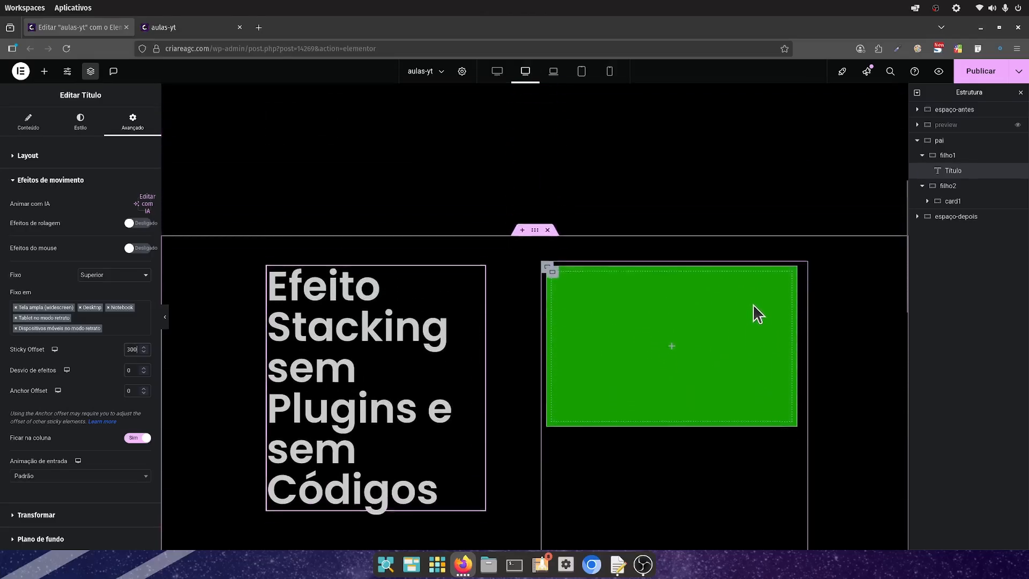
scroll(753, 304, down, 2)
scroll(753, 308, down, 3)
scroll(751, 311, up, 7)
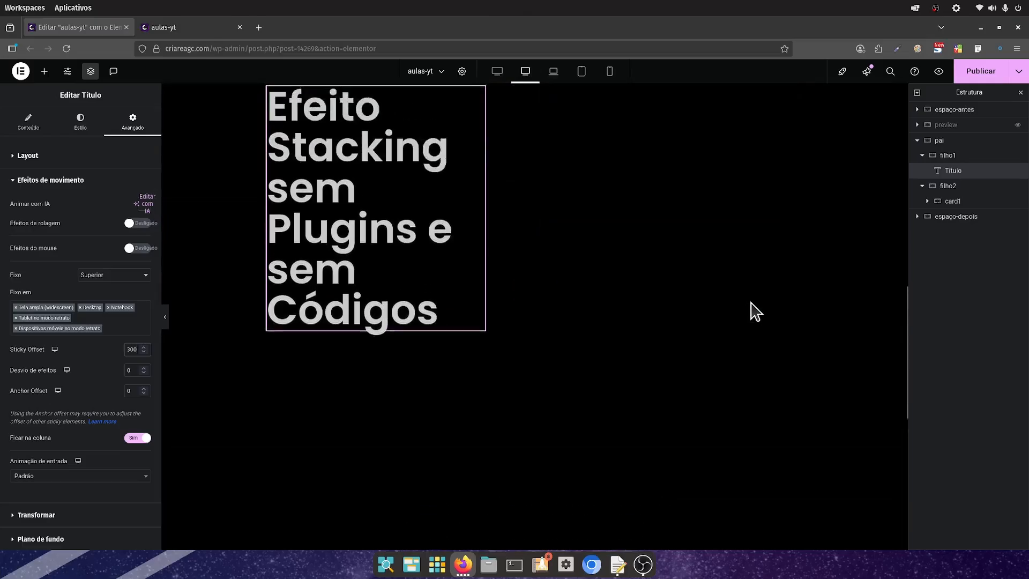
scroll(738, 309, down, 3)
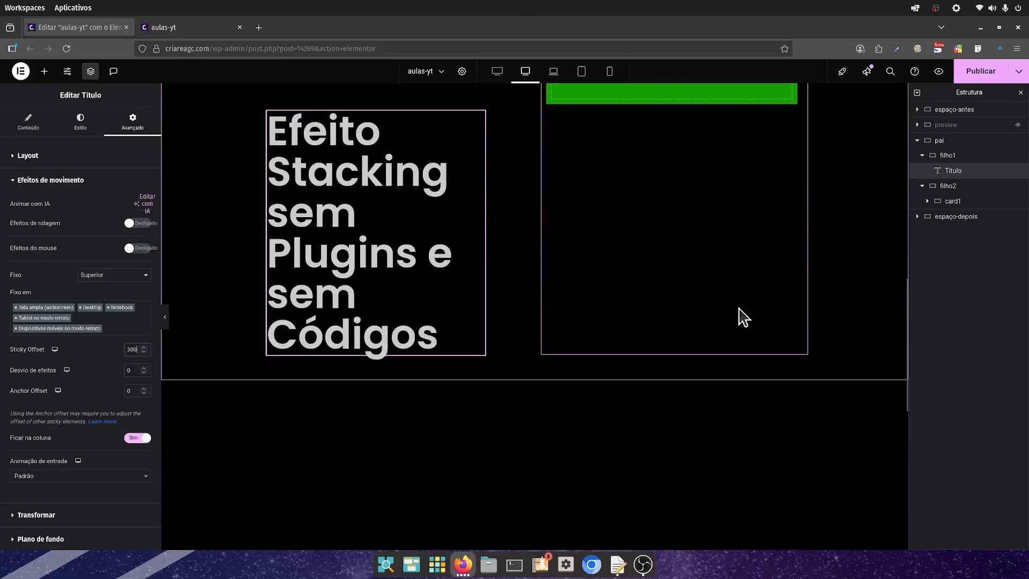
scroll(738, 307, up, 2)
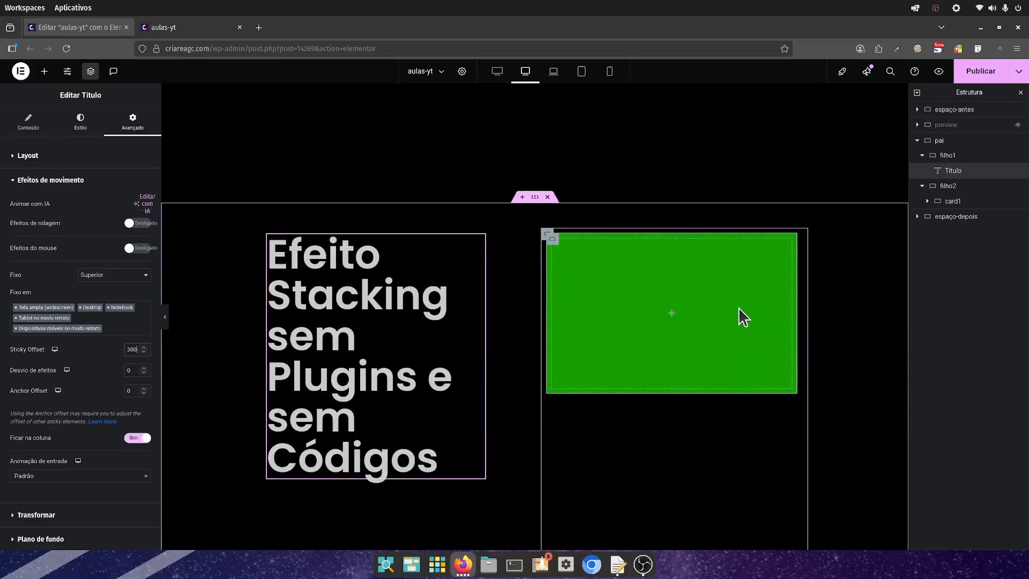
Step: Set card1's border radius to 15 px on all corners and give its box shadow a fully opaque dark green colour
click(558, 237)
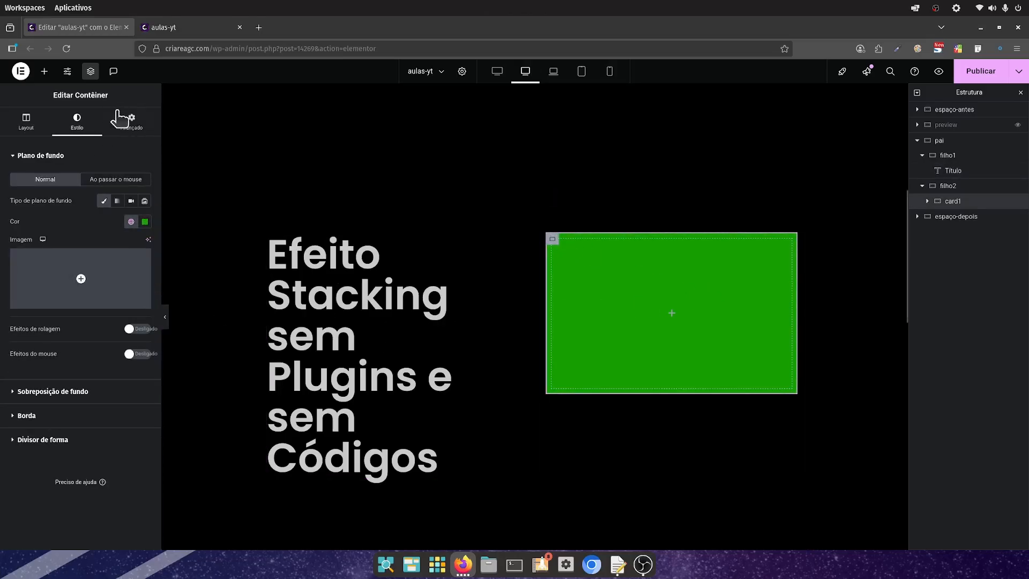
click(30, 417)
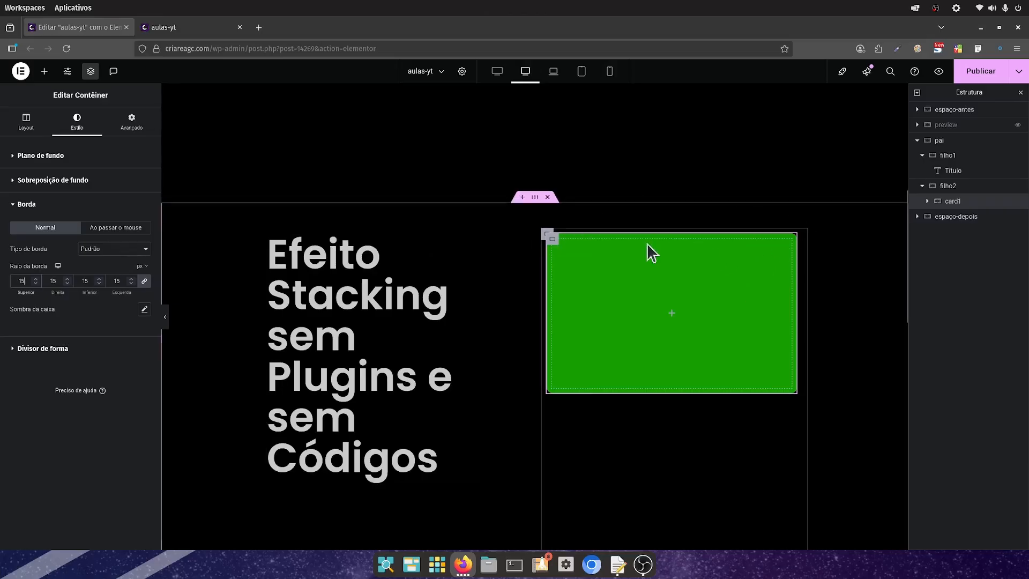
click(144, 310)
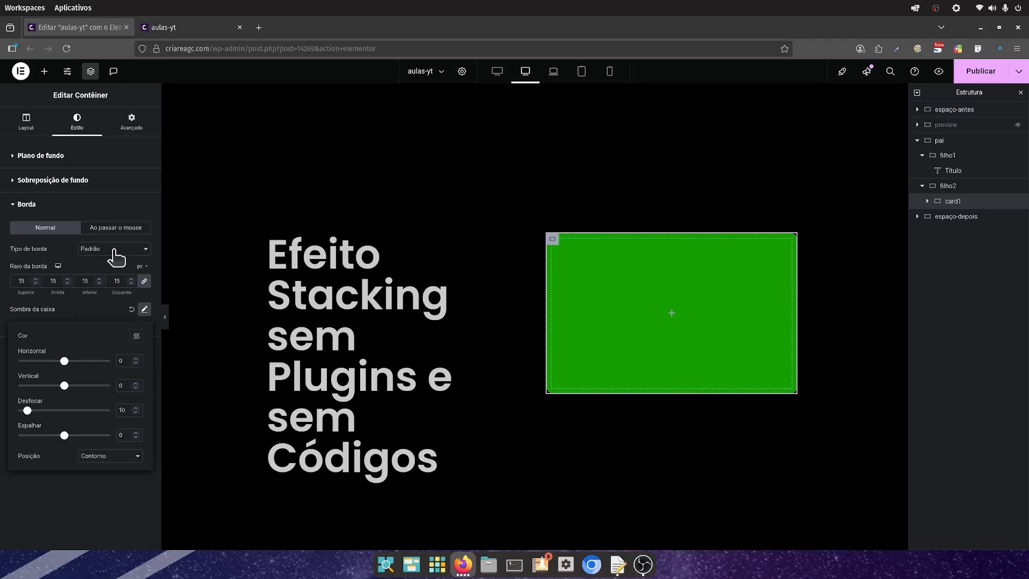
click(137, 336)
drag(134, 467, 203, 467)
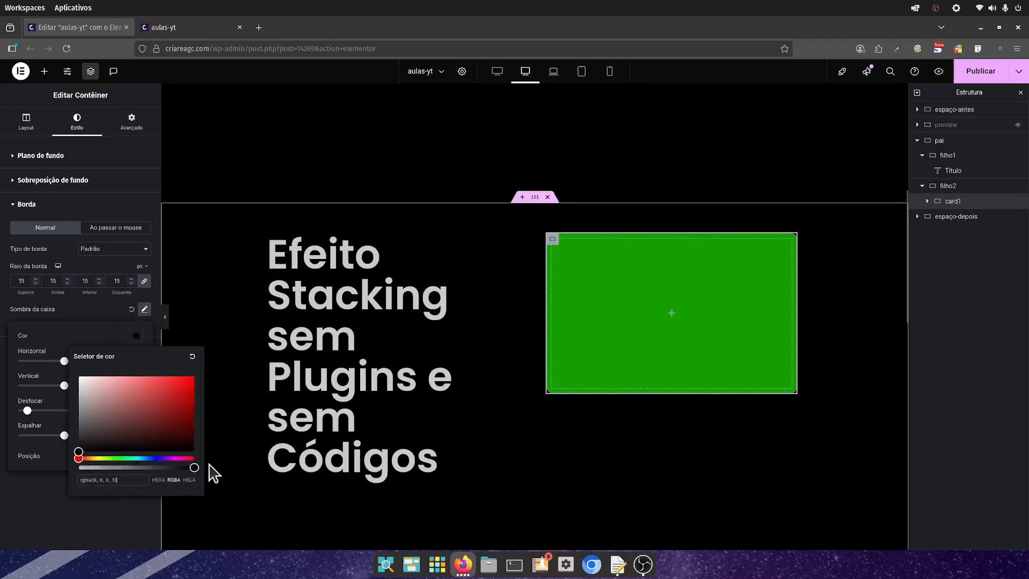
drag(78, 459, 114, 459)
click(175, 428)
drag(180, 431, 195, 424)
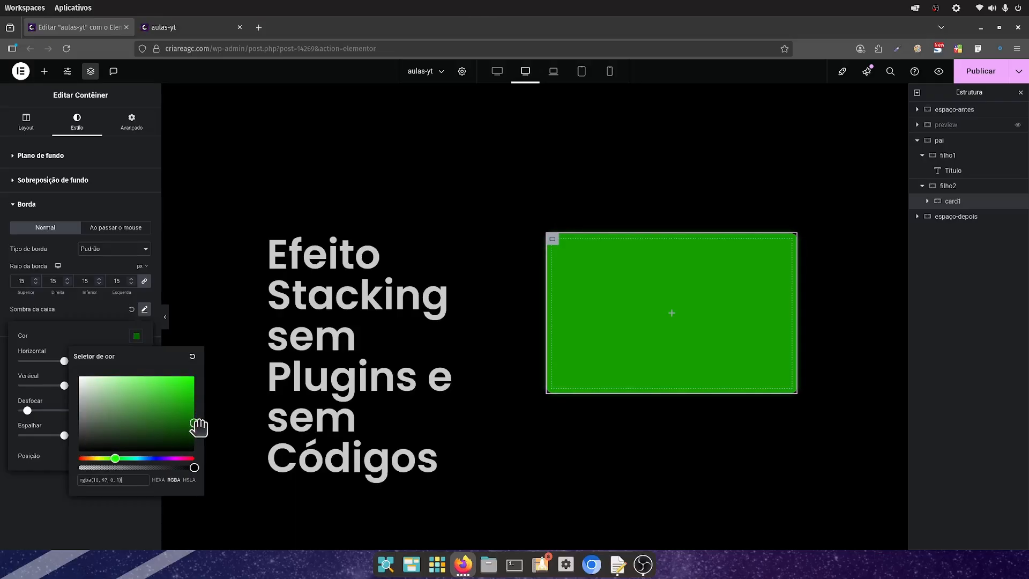
click(78, 330)
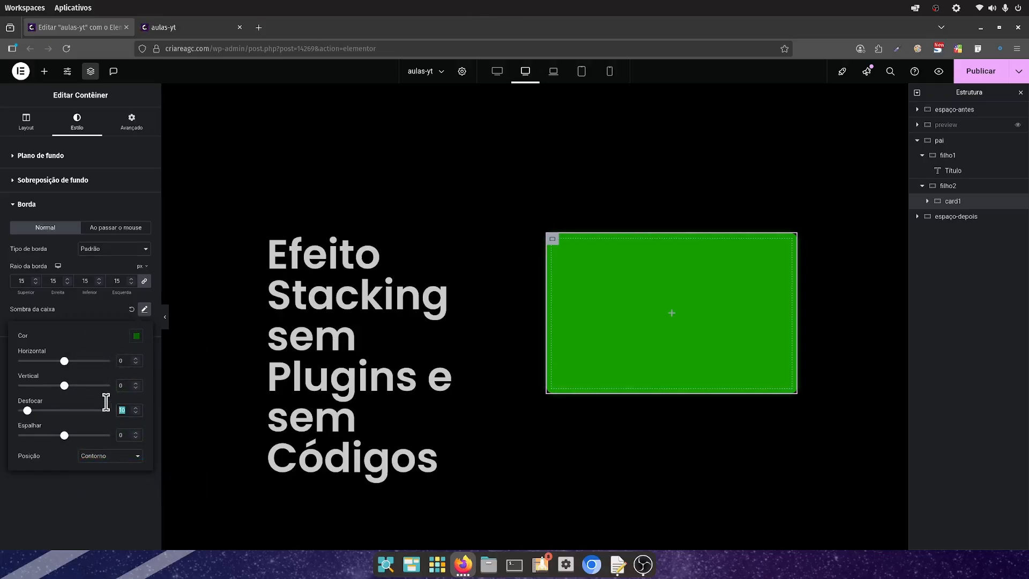
Step: Set the blur of card1's box shadow to 0 and its vertical offset to -9
text(0)
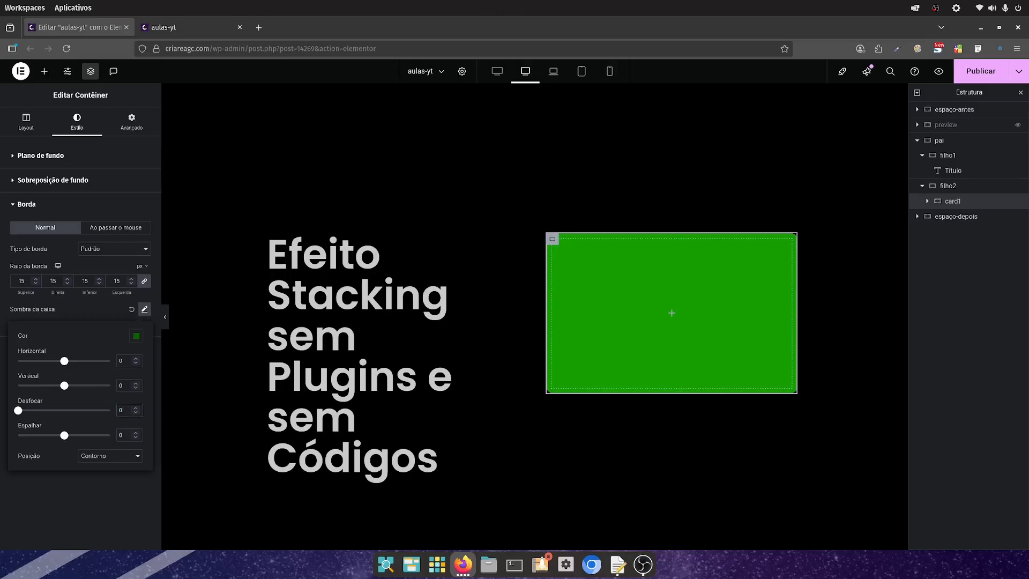
double_click(118, 385)
text(-9)
scroll(675, 275, down, 1)
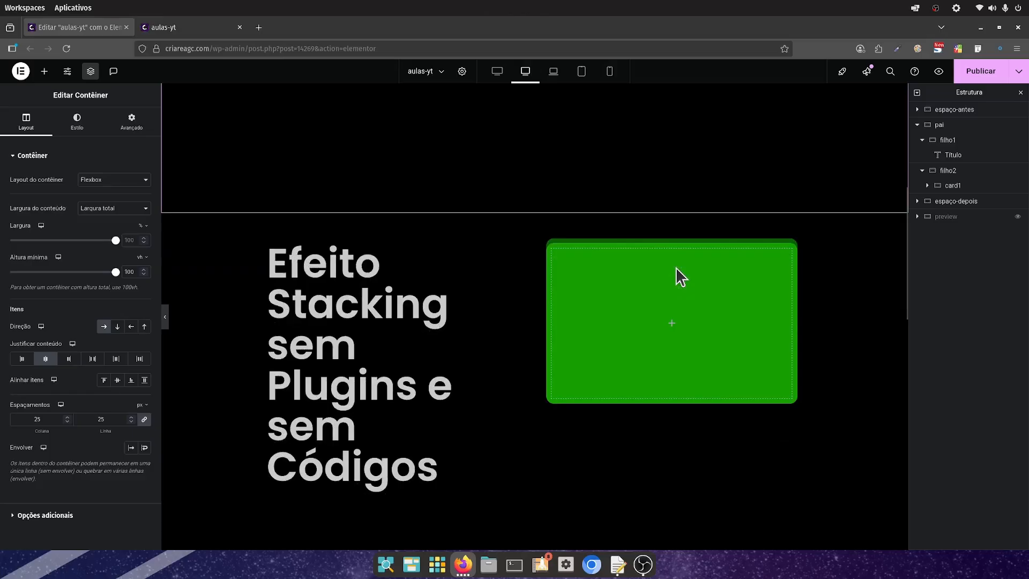
Step: Insert a Caixa de ícone widget into card1 with a Botão widget below it
click(46, 71)
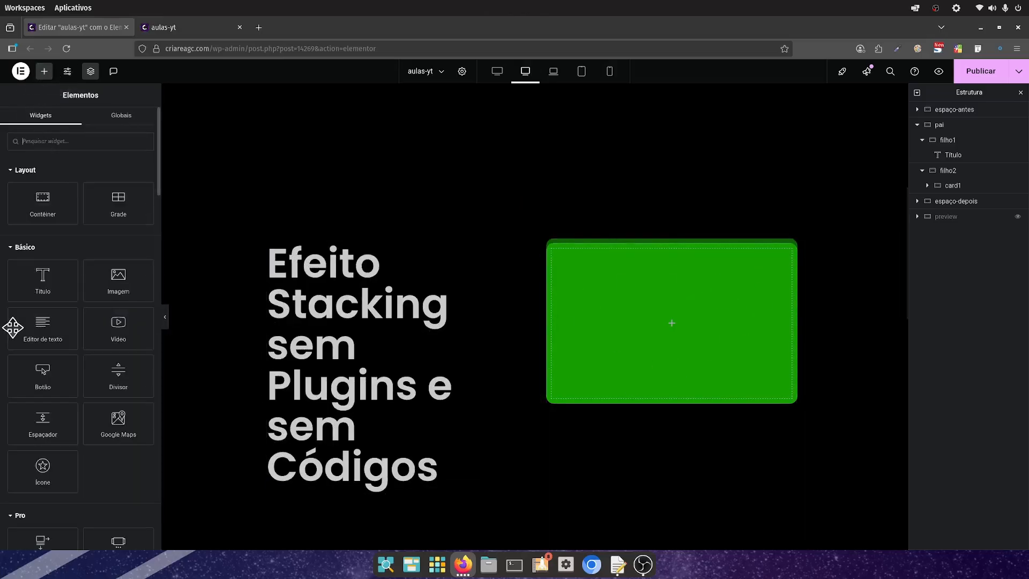
click(59, 145)
text(caixa)
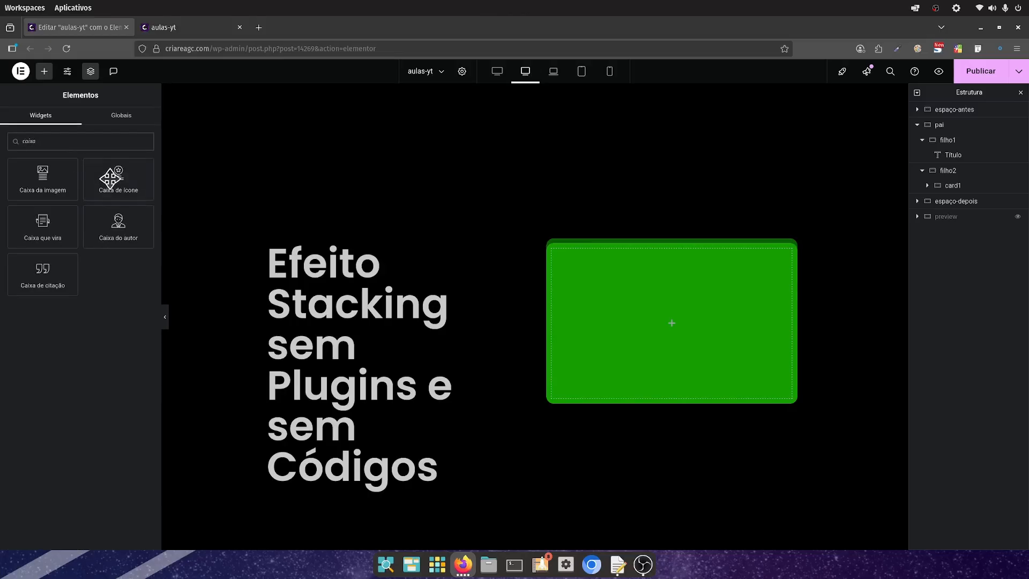
drag(109, 177, 671, 322)
click(44, 71)
drag(51, 374, 682, 356)
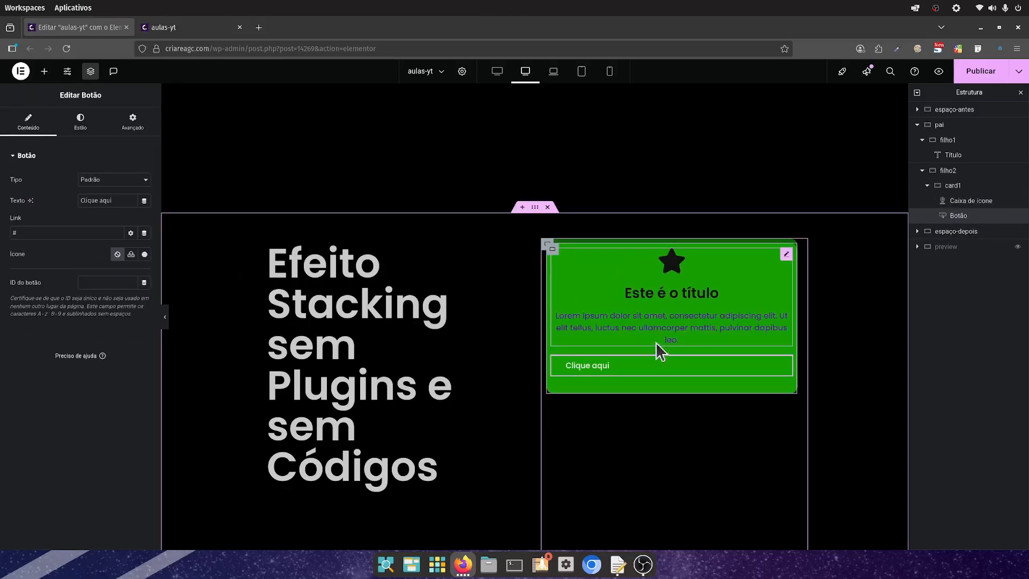
Step: Set card1's padding to 35 px on all sides and justify its content to the centre
click(552, 248)
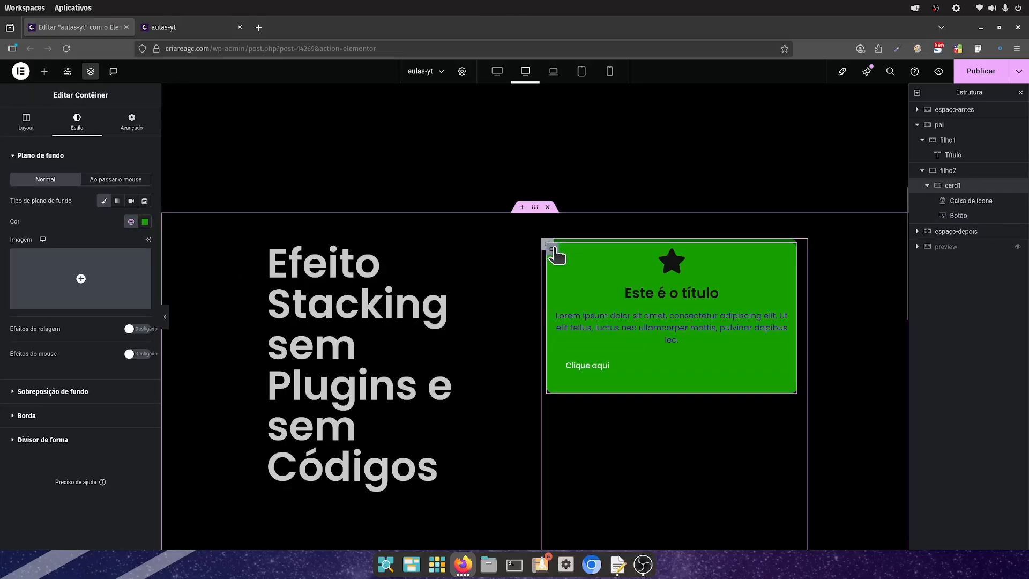
click(132, 121)
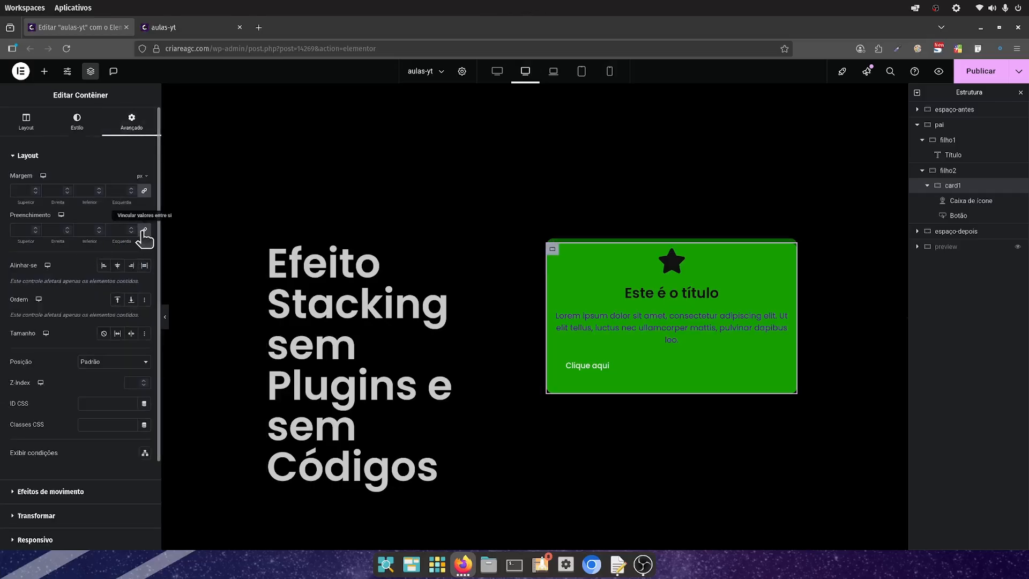
click(18, 229)
text(35)
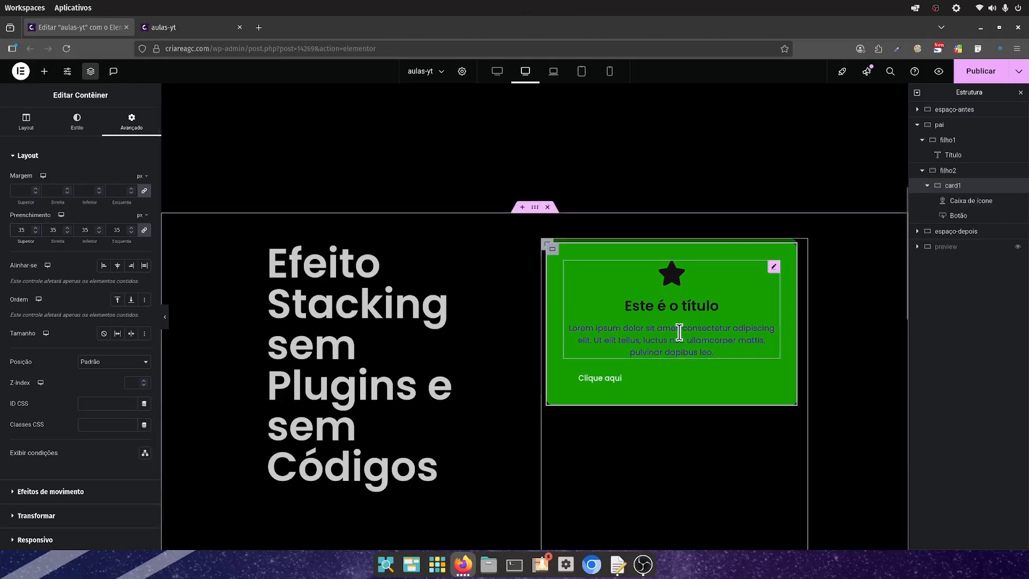
click(25, 127)
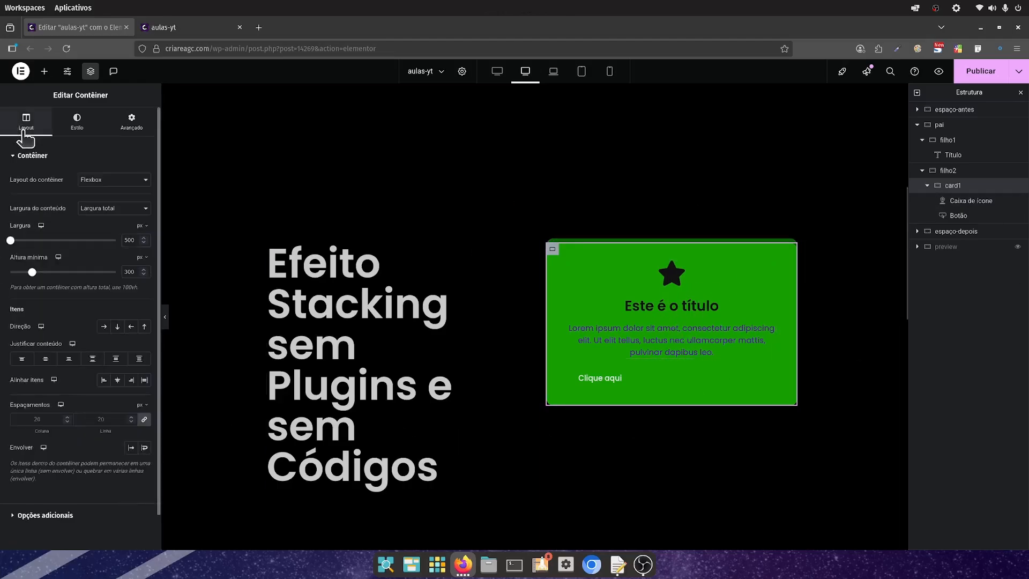
click(46, 358)
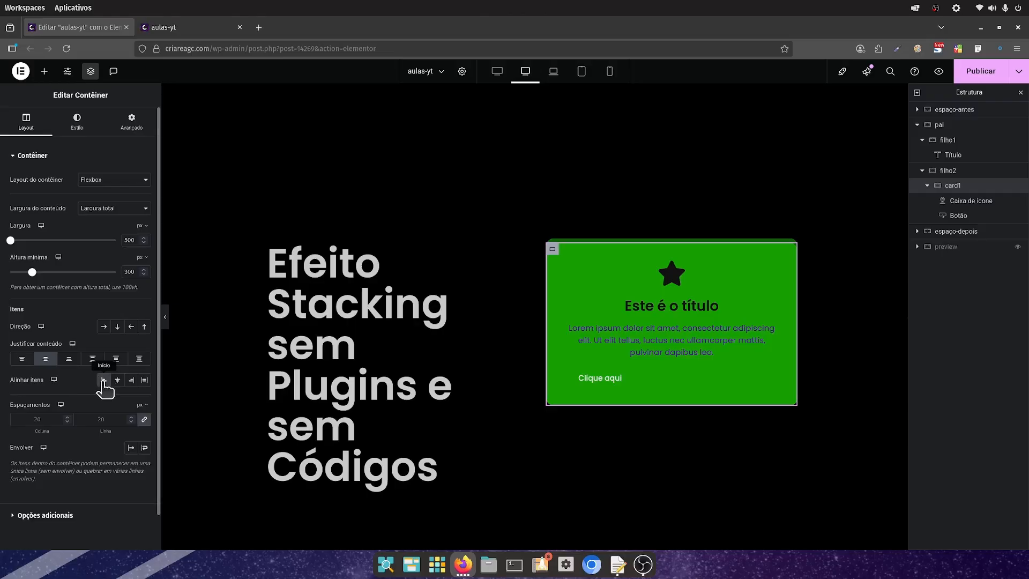
Step: Align the content of the icon box in card1 to Esquerda
click(712, 287)
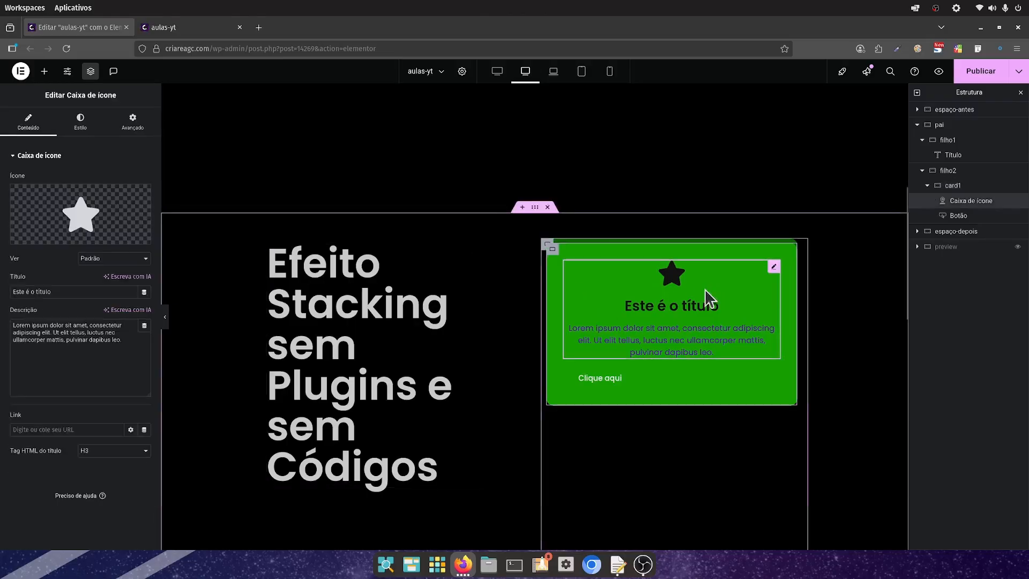
click(81, 120)
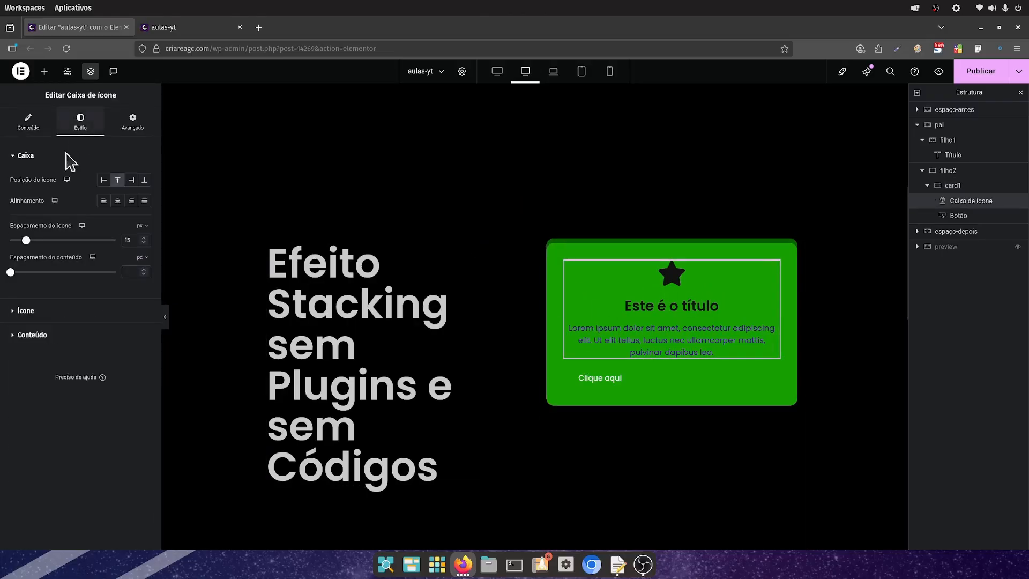
click(103, 201)
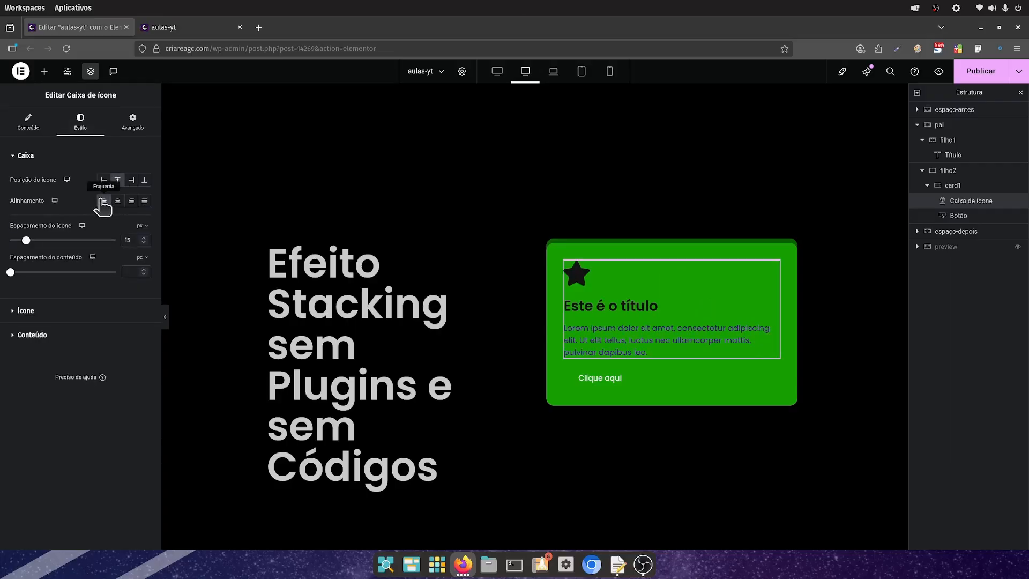
Step: Set the position of the Clique aqui button in card1 to the left
click(620, 379)
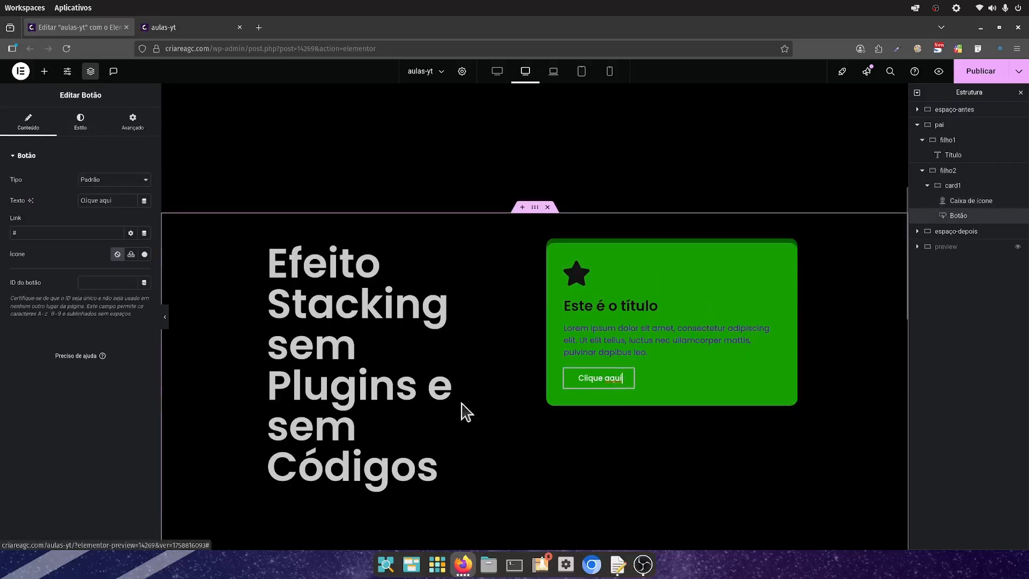
click(79, 121)
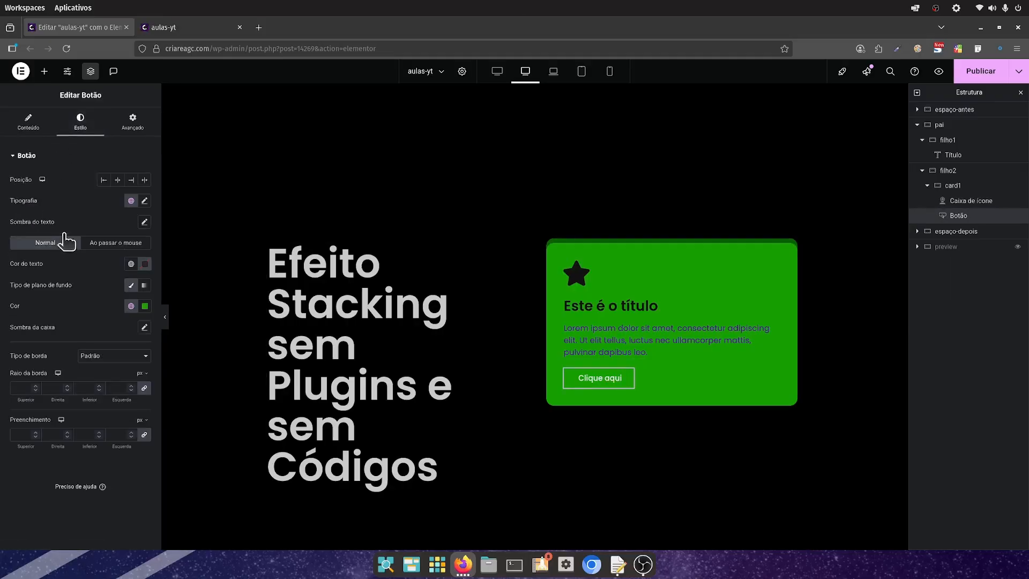
click(102, 181)
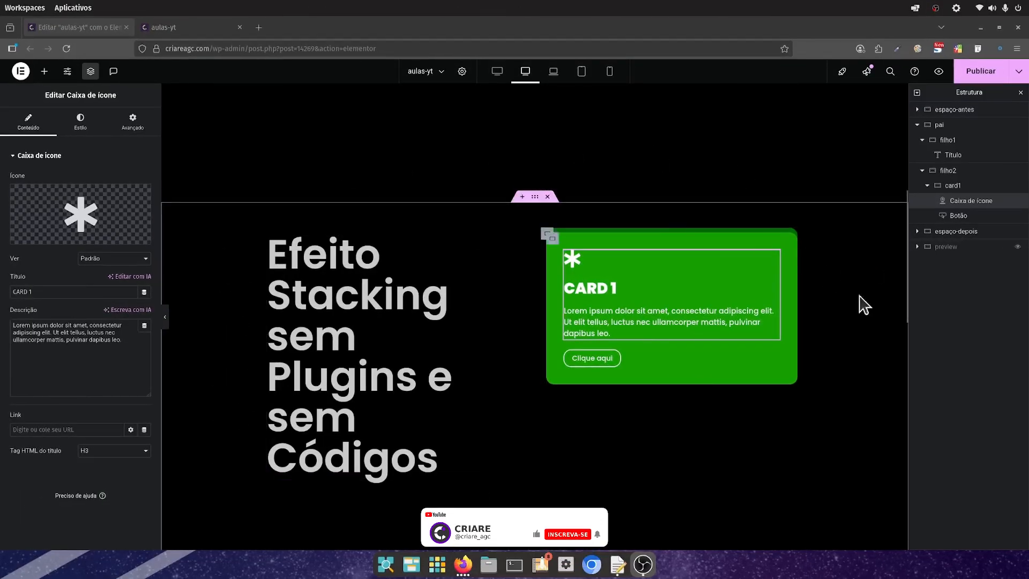
Step: Review the style settings of card1's icon box: box spacing, icon size, and title and description typography
click(773, 256)
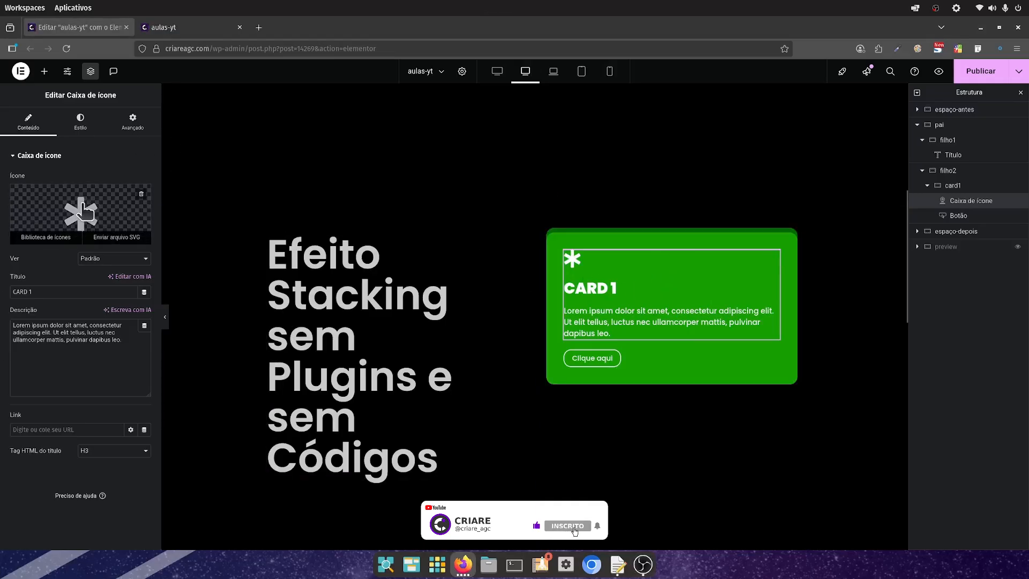
click(81, 119)
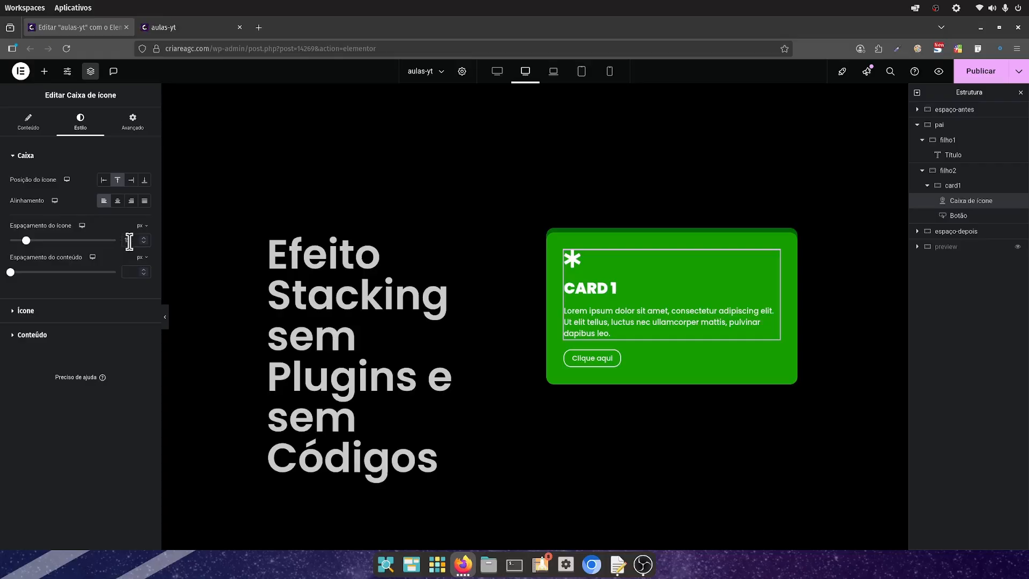
click(25, 310)
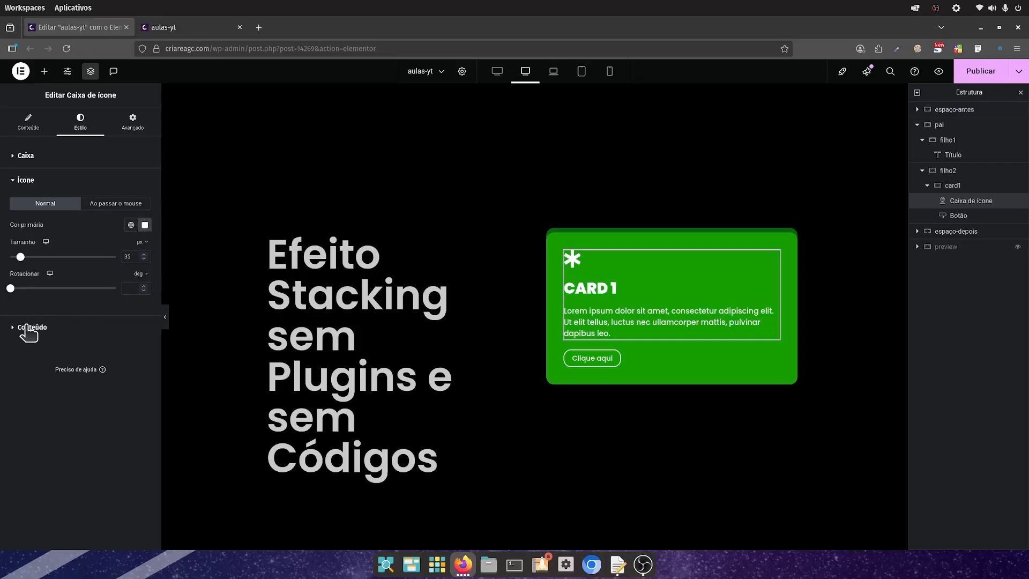
click(30, 327)
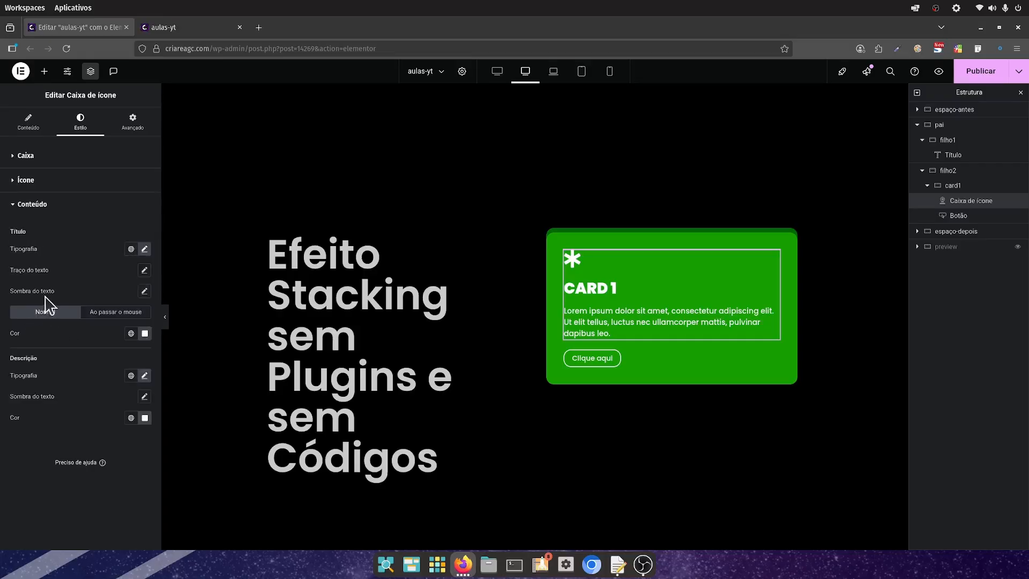
click(144, 248)
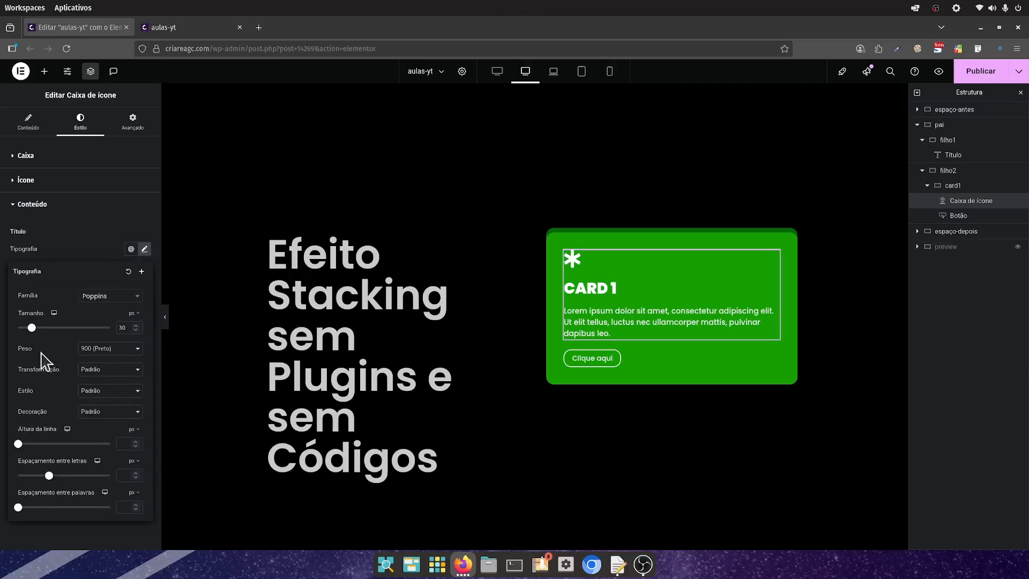
click(88, 247)
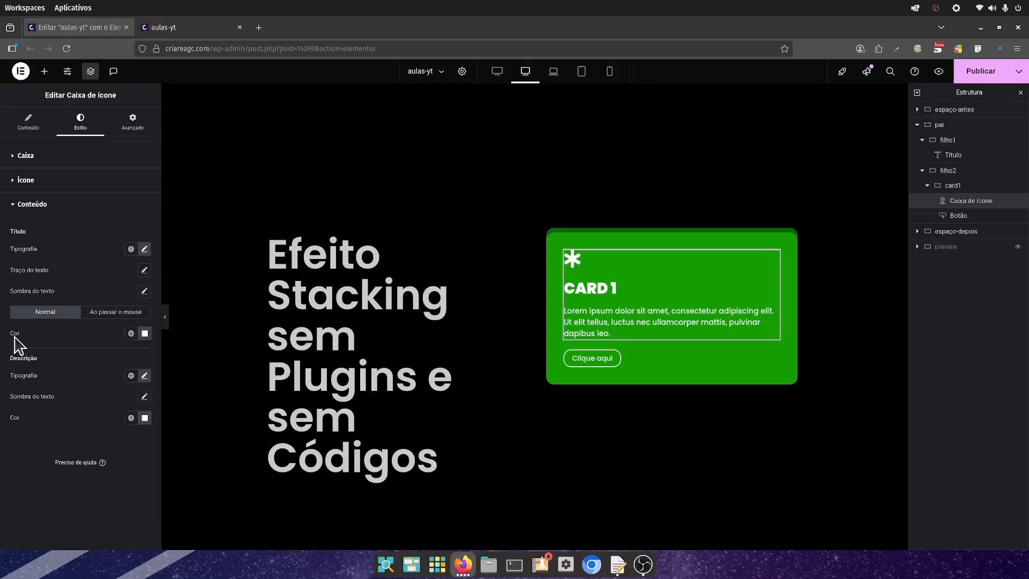
click(144, 375)
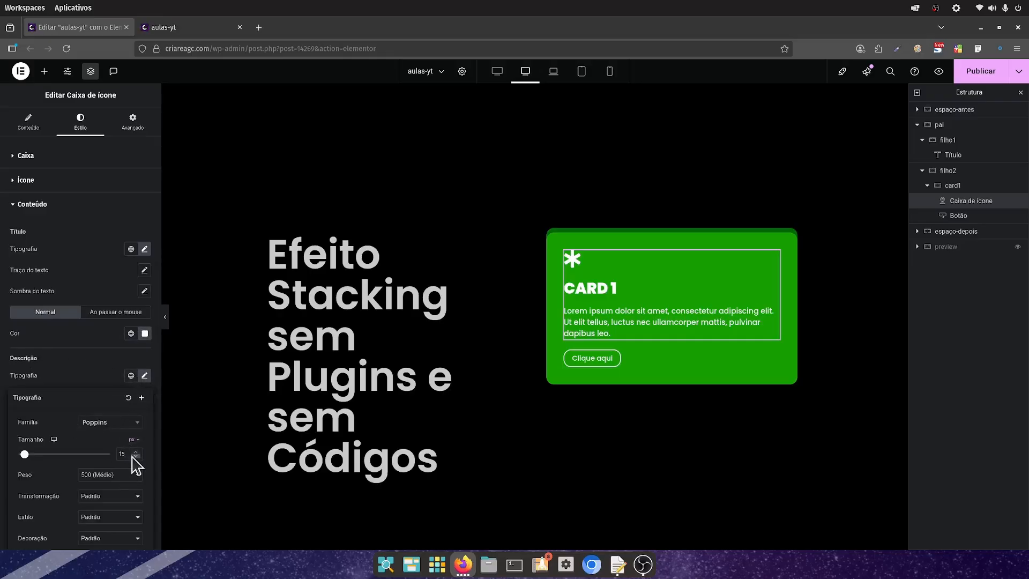
click(82, 374)
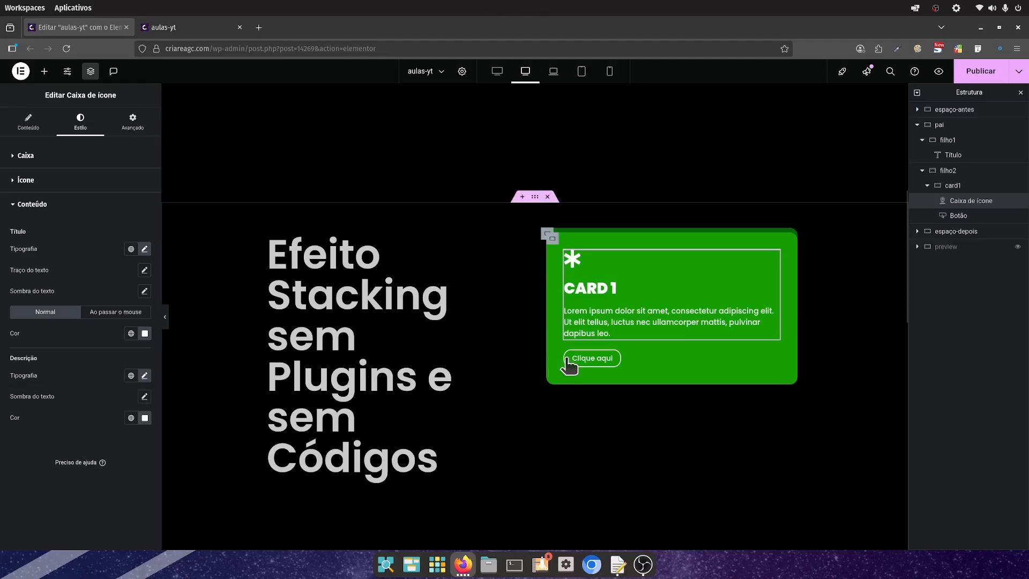
Step: Review the Clique aqui button's style settings, including its typography, border and padding
click(598, 363)
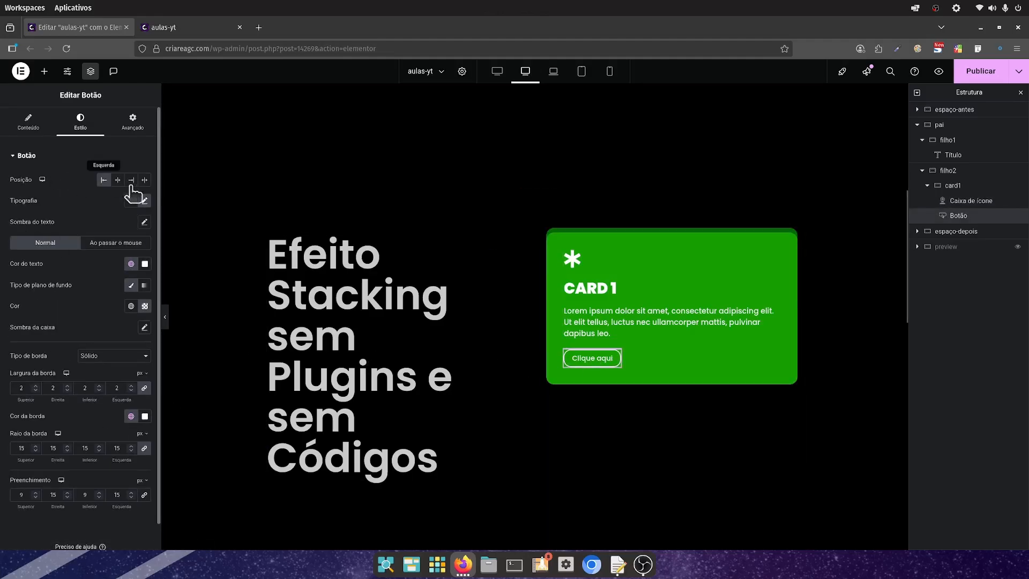
click(144, 201)
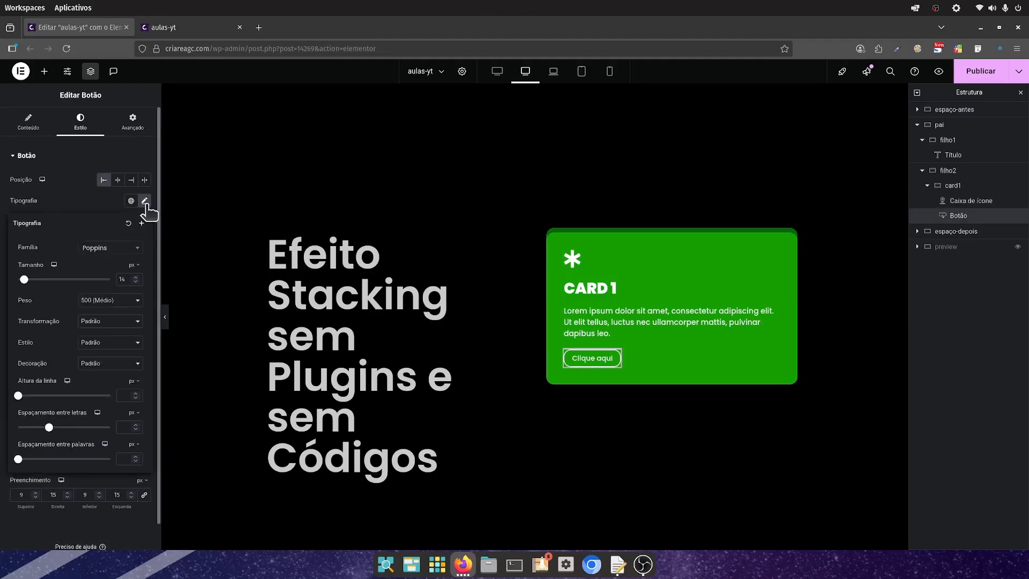
click(77, 209)
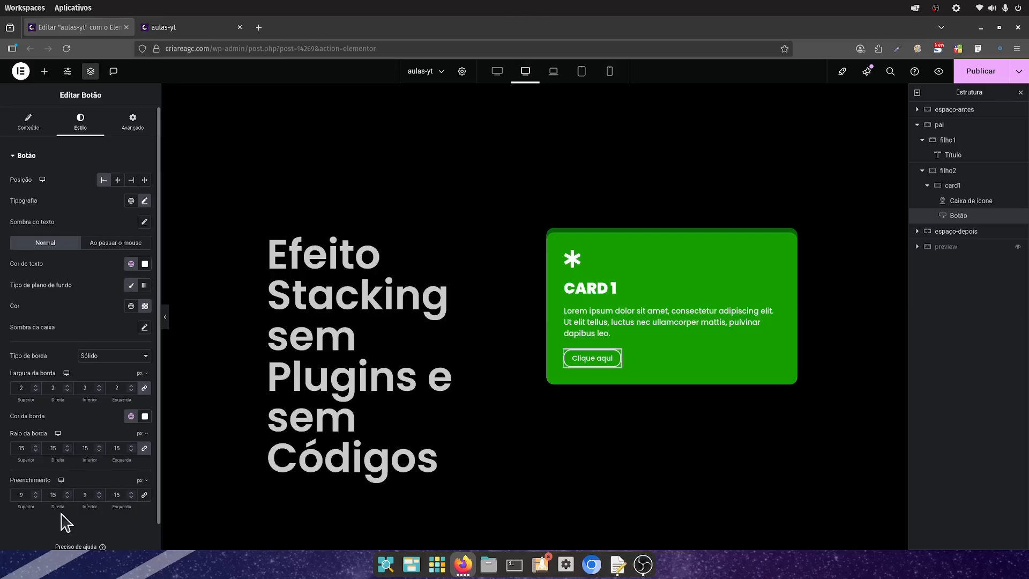
Step: Give the Clique aqui button a hover transform with a vertical offset (Deslocar em Y) of -3 px
click(132, 122)
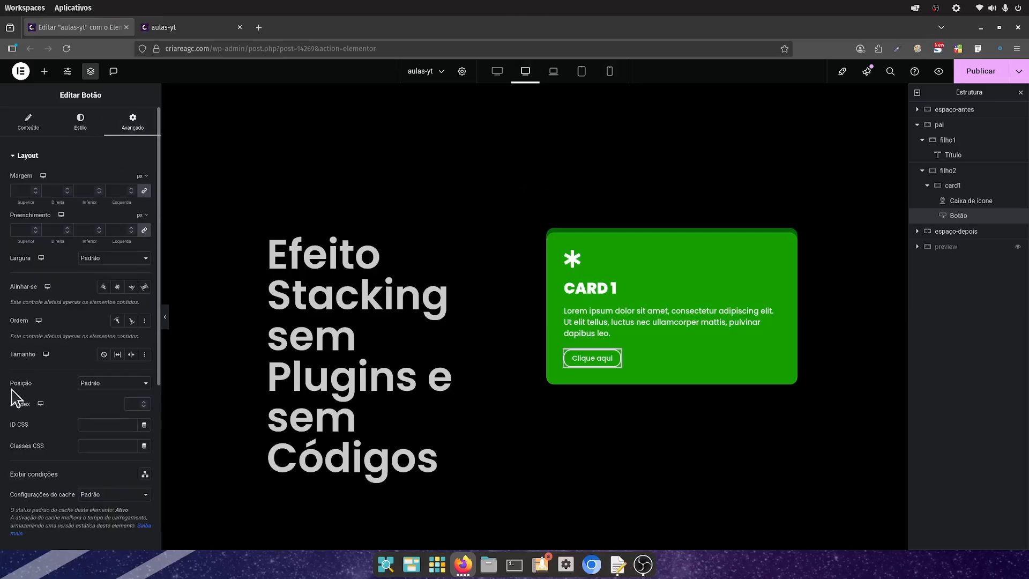
scroll(88, 423, down, 5)
click(43, 332)
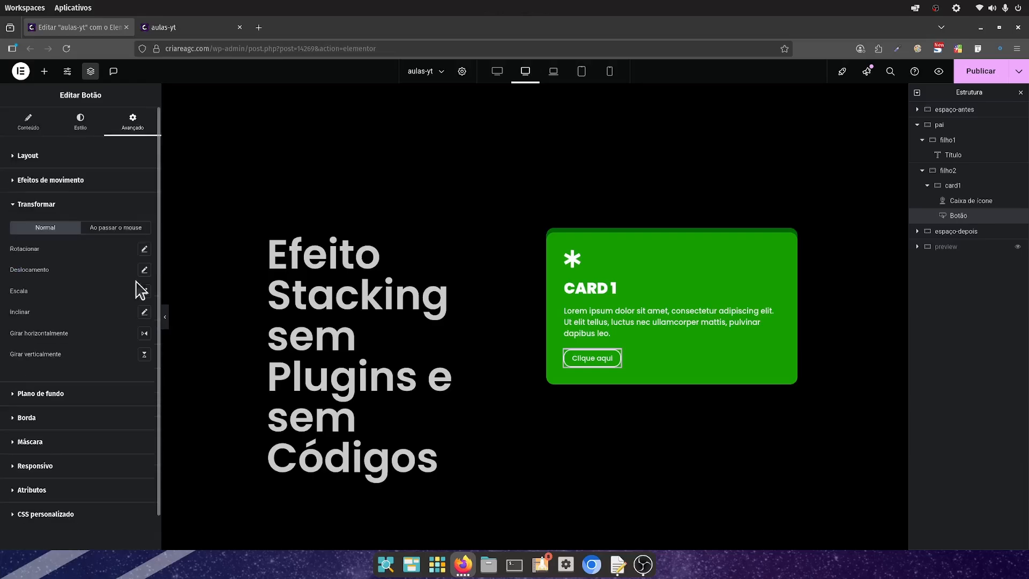
click(113, 228)
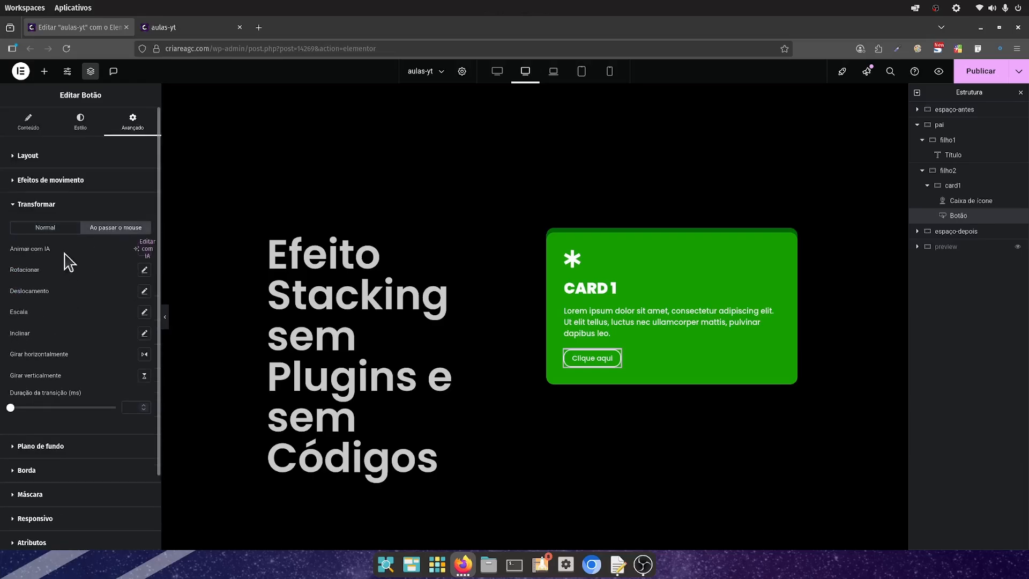
click(145, 291)
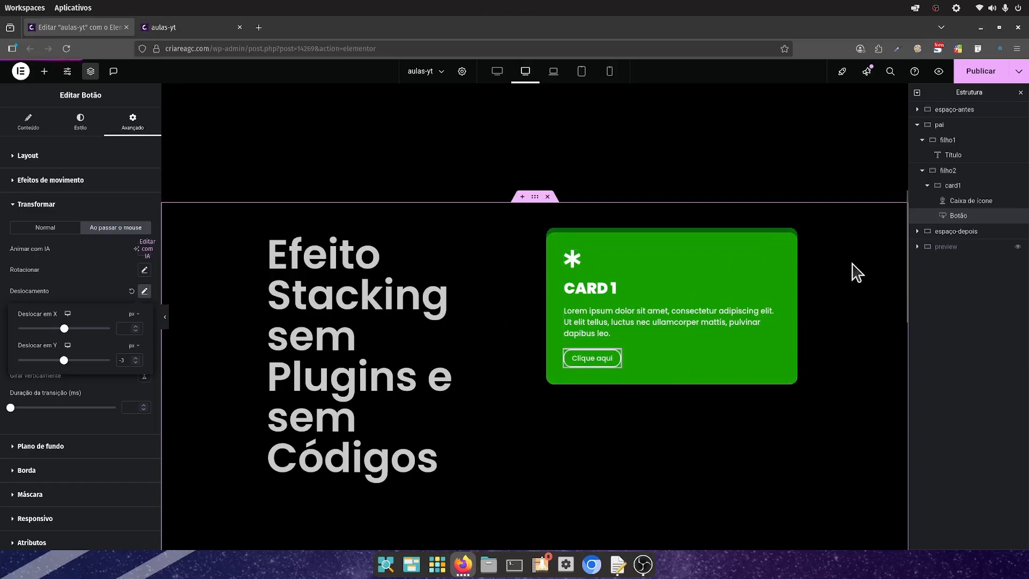
Step: Collapse card1 in the structure and duplicate it four times inside filho2
click(927, 186)
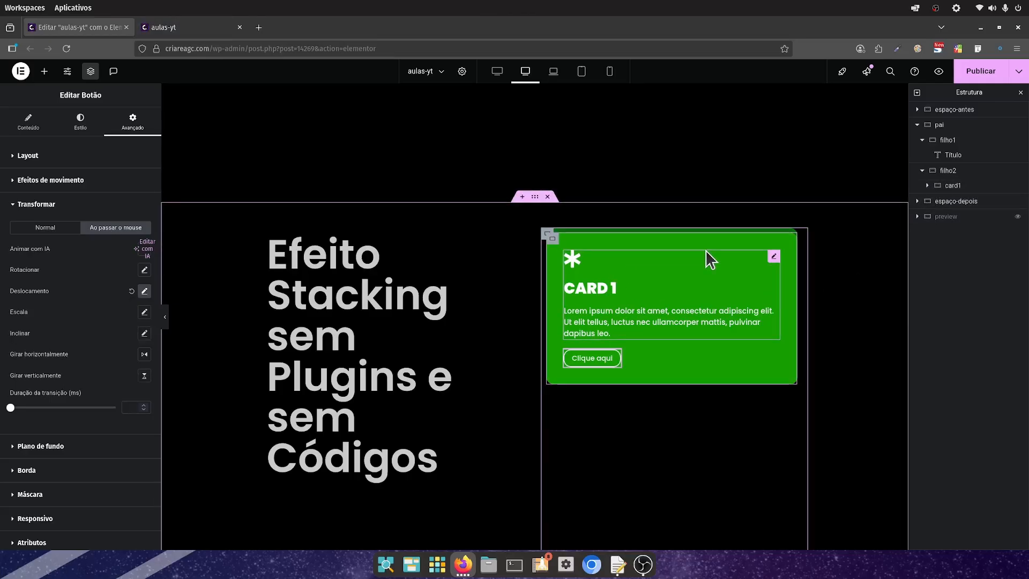
right_click(551, 242)
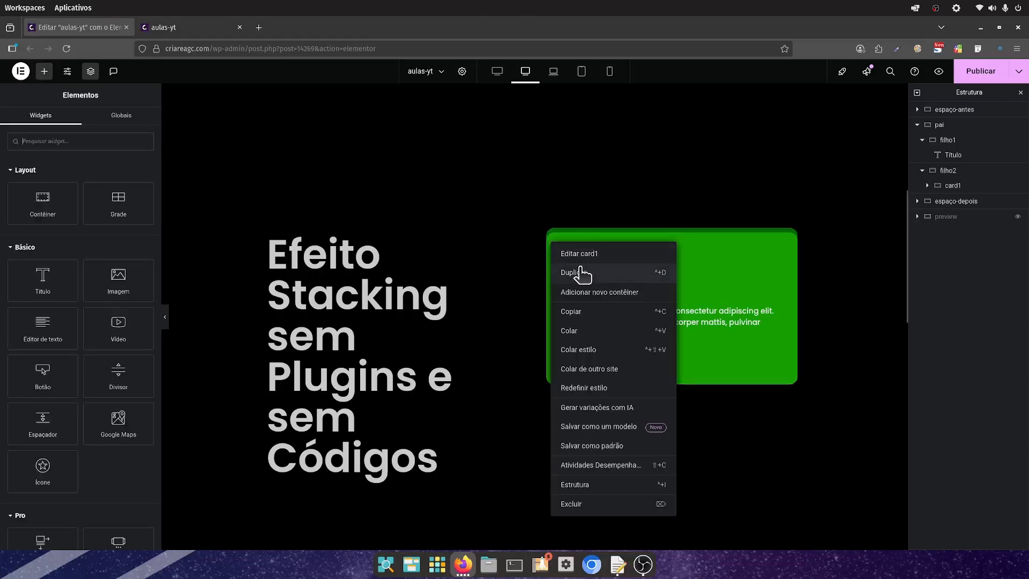
click(571, 272)
right_click(558, 240)
click(576, 273)
right_click(553, 239)
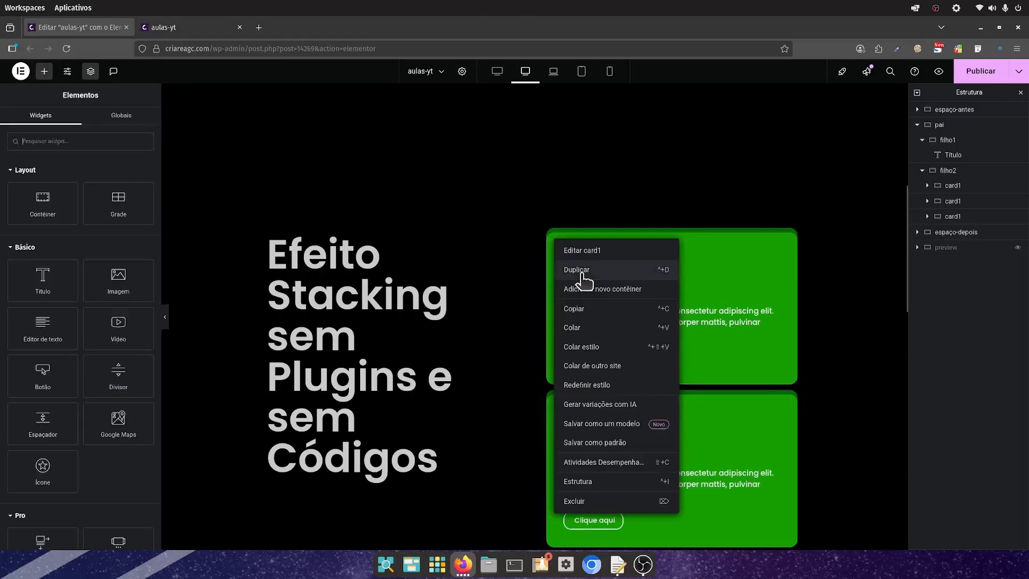
click(579, 273)
right_click(554, 238)
click(589, 274)
Step: Examine the column of five cards beside the sticky heading, checking their order, colours, icons and titles
scroll(661, 276, down, 8)
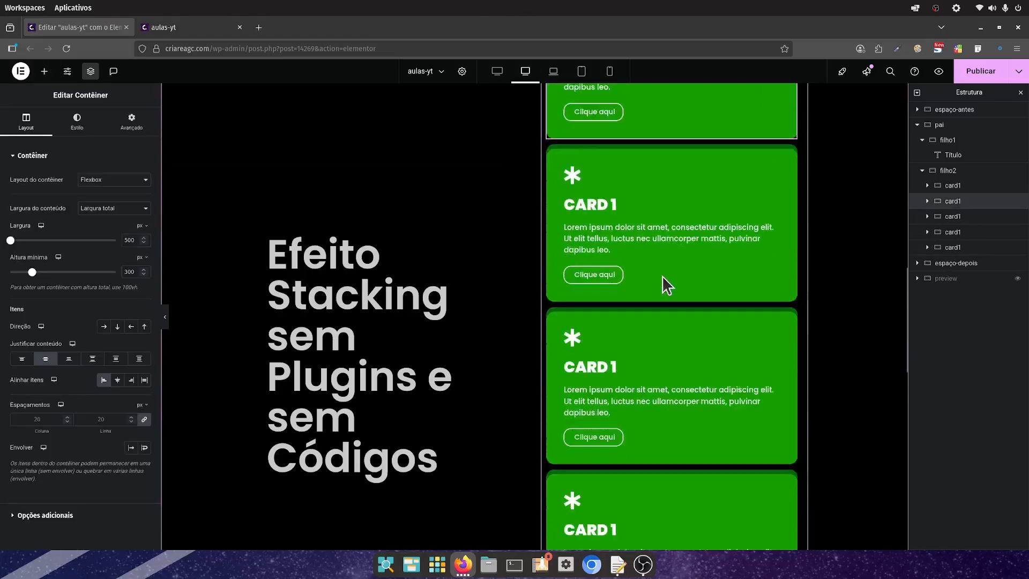
scroll(697, 330, up, 8)
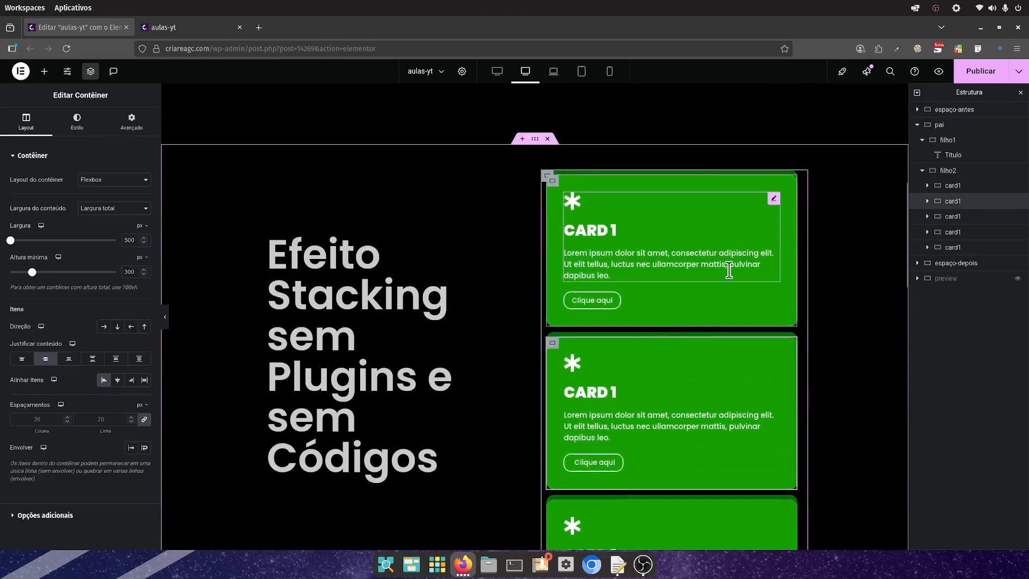
scroll(717, 273, down, 5)
scroll(712, 275, down, 3)
scroll(708, 268, up, 3)
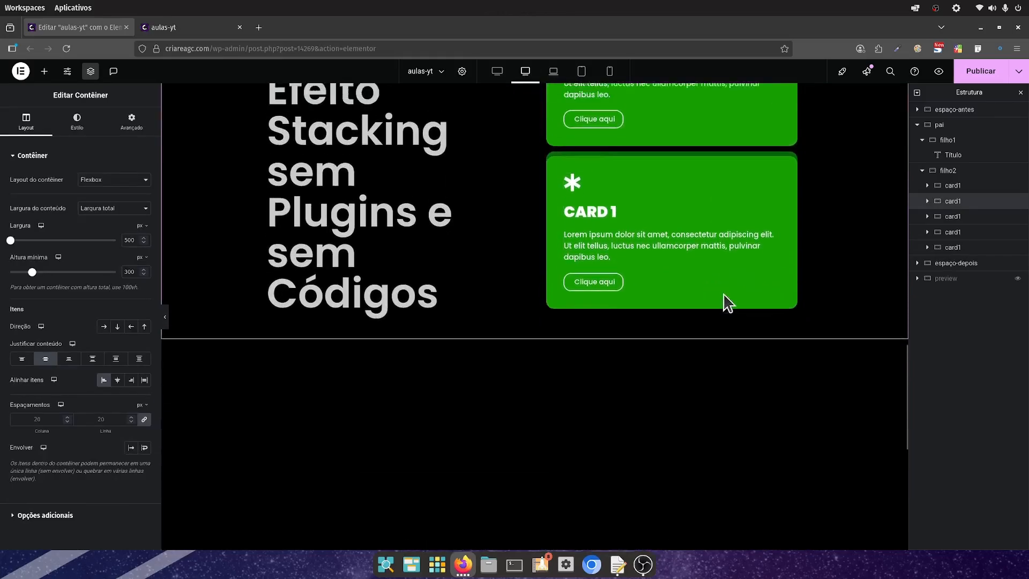
scroll(718, 339, up, 5)
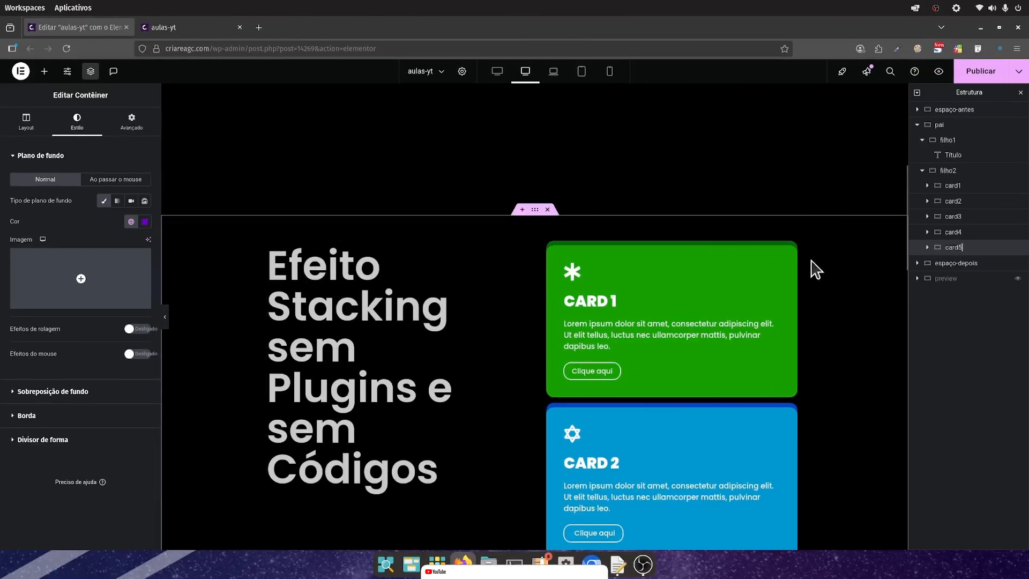
scroll(807, 279, down, 5)
scroll(822, 223, down, 6)
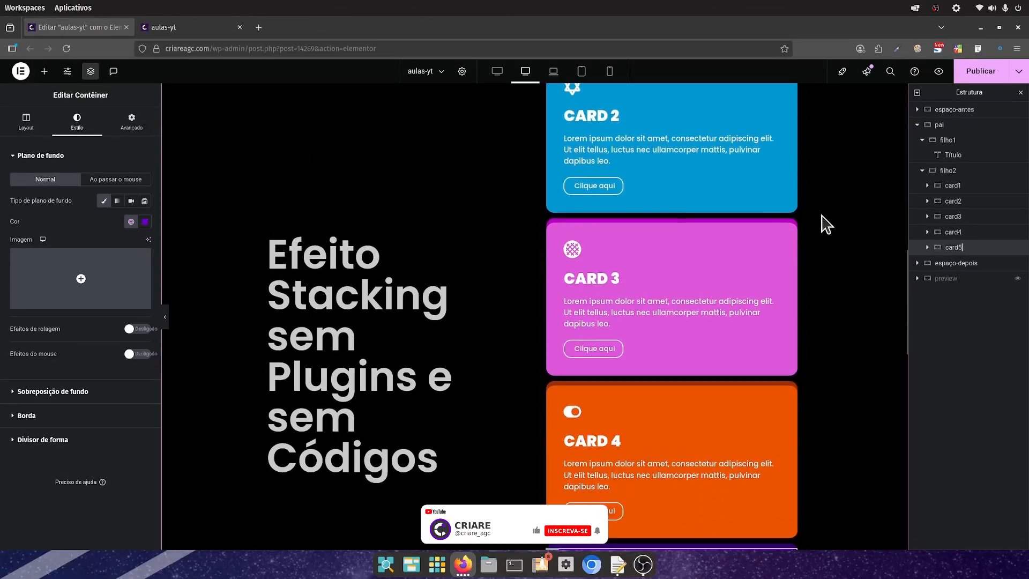
scroll(832, 334, up, 7)
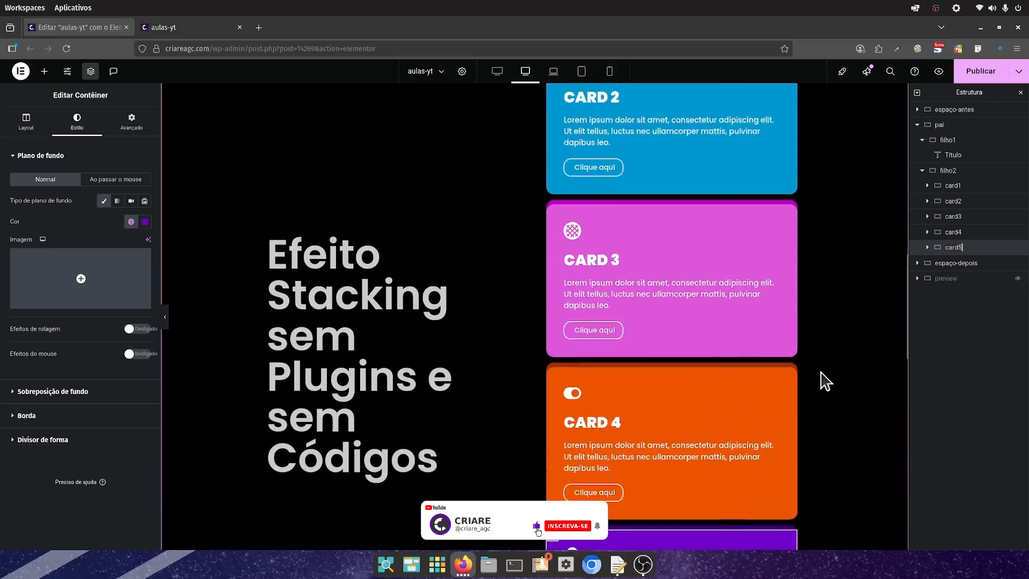
scroll(850, 366, down, 6)
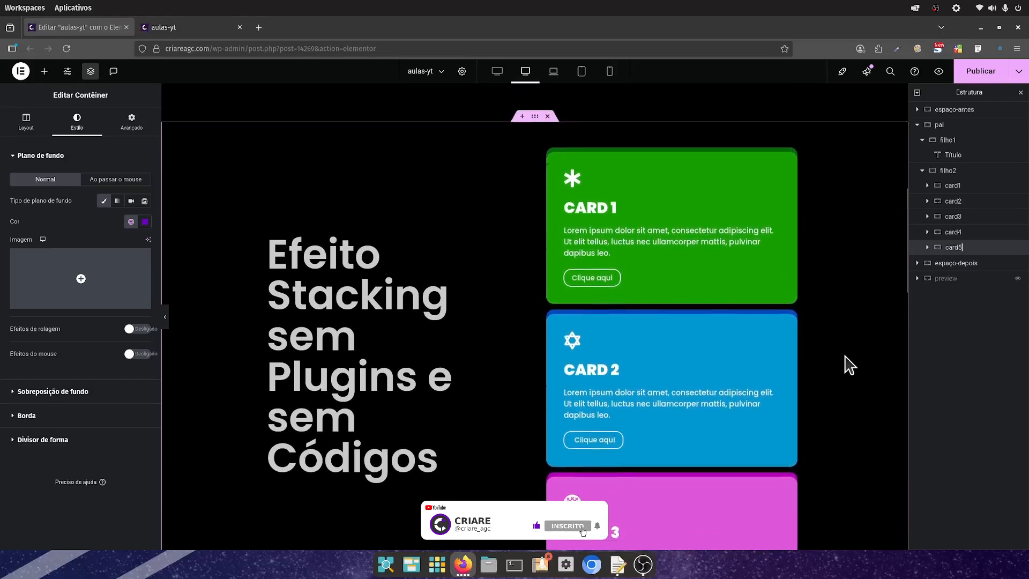
scroll(849, 363, up, 3)
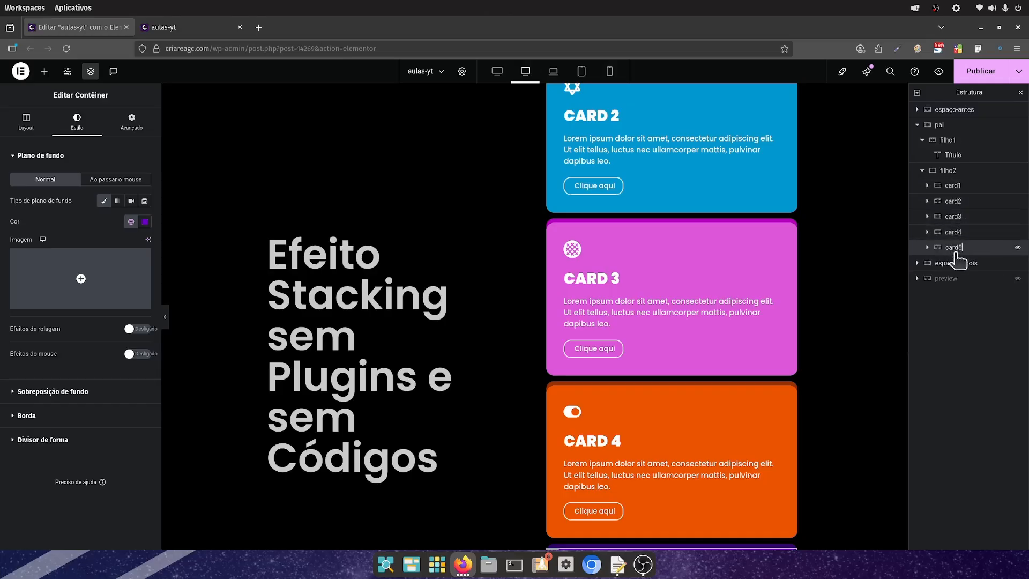
Step: Set card1's Fixo motion effect to Superior and turn on Ficar na coluna
scroll(830, 377, up, 5)
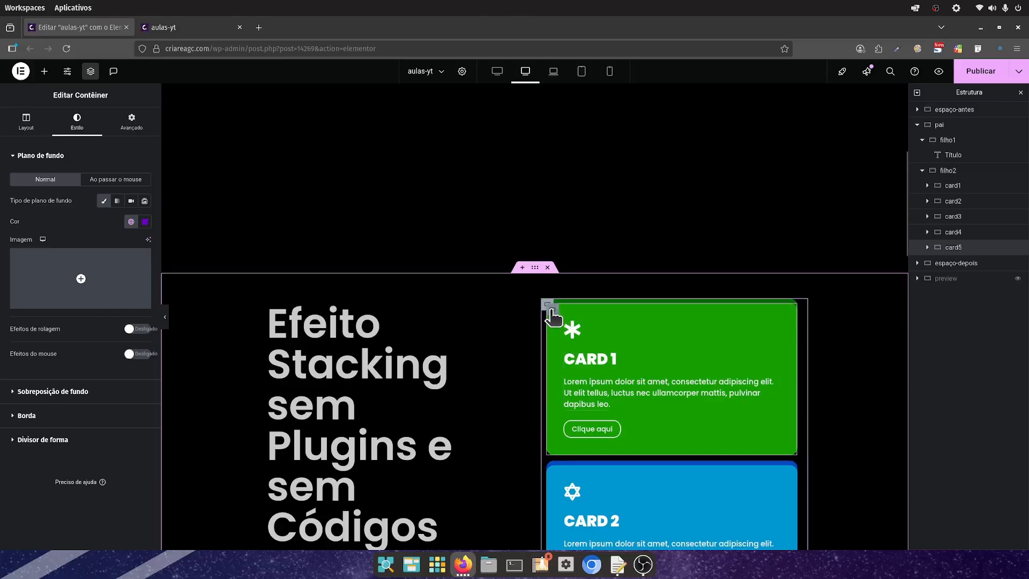
click(549, 307)
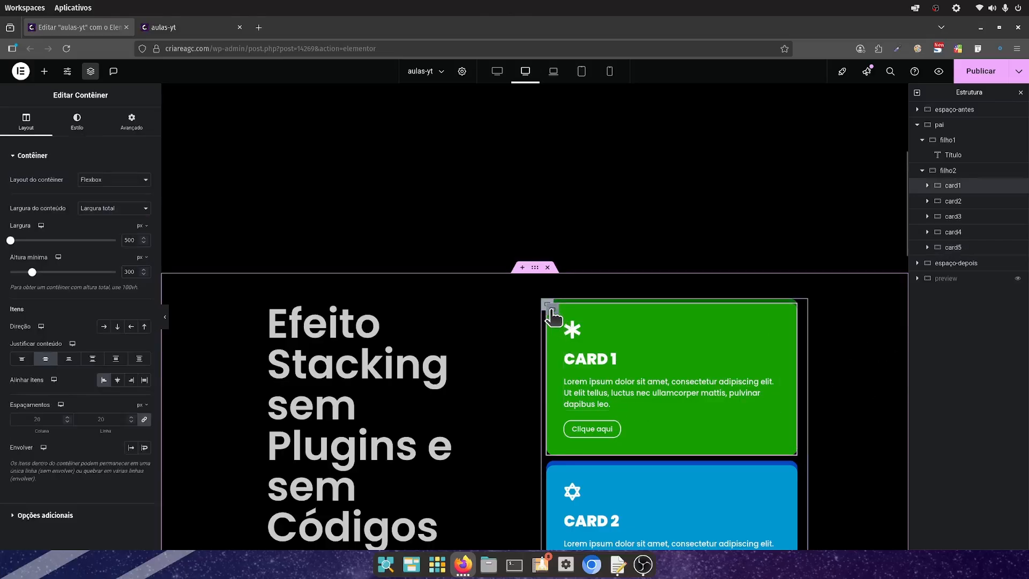
click(129, 132)
scroll(40, 351, down, 5)
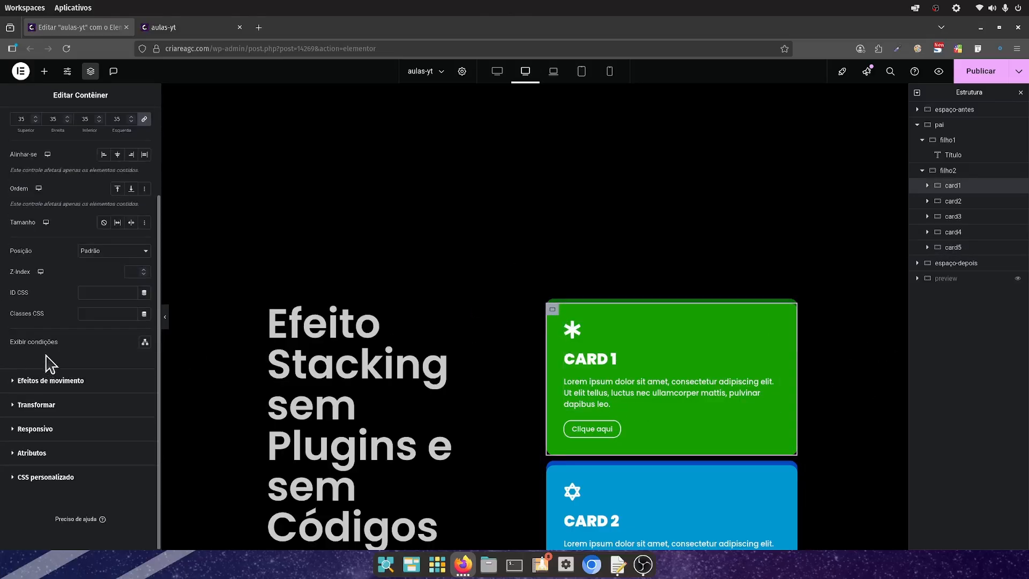
click(51, 381)
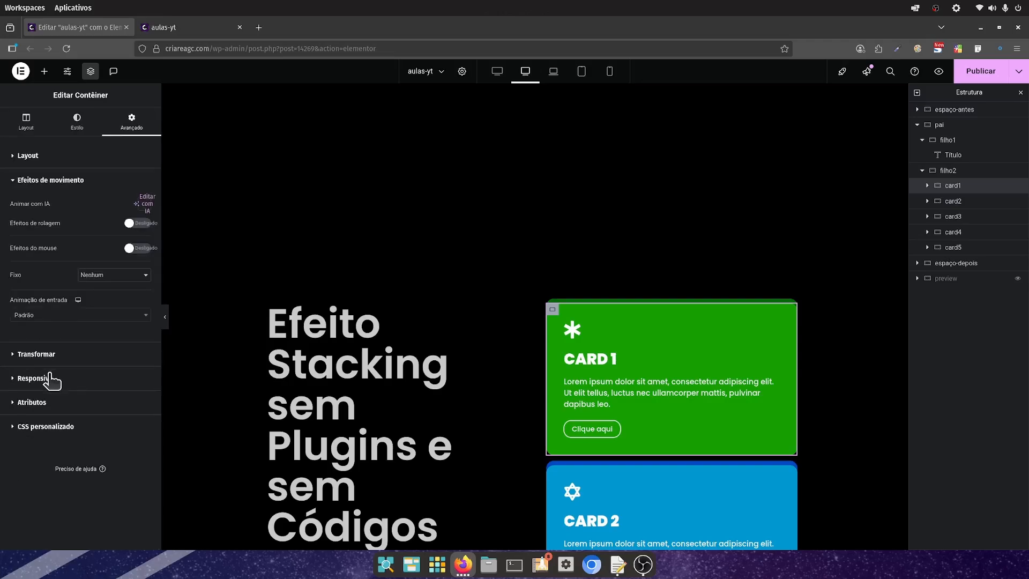
click(109, 277)
click(101, 299)
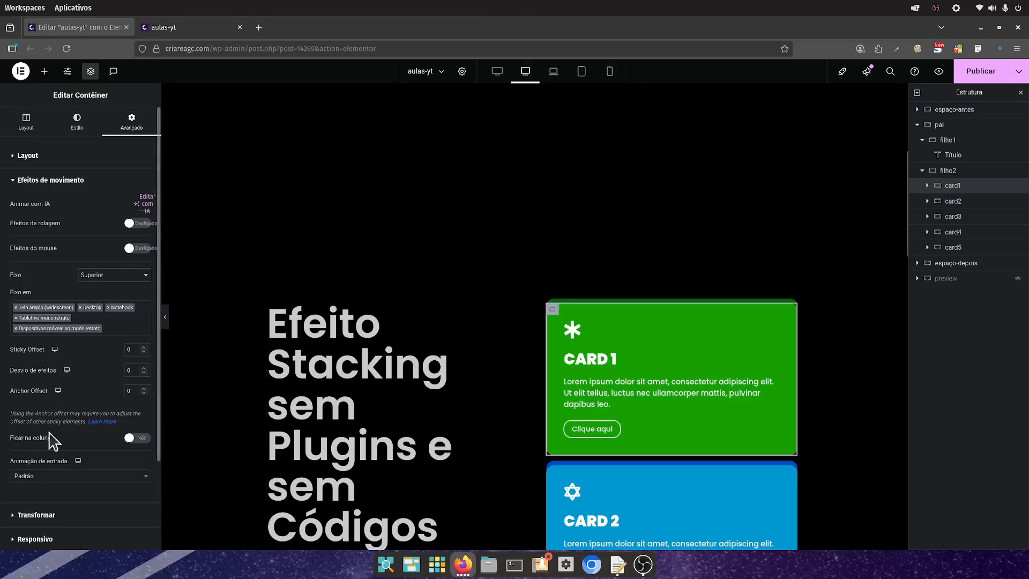
Step: Check how card1 sticks over the other cards on scroll and set its Sticky Offset to 45
scroll(676, 310, down, 10)
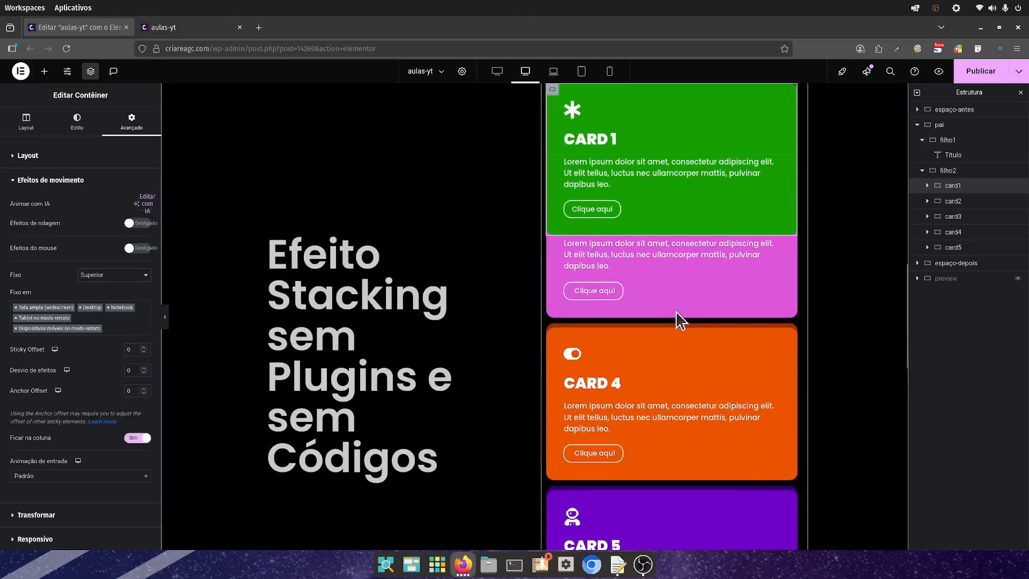
scroll(680, 320, up, 10)
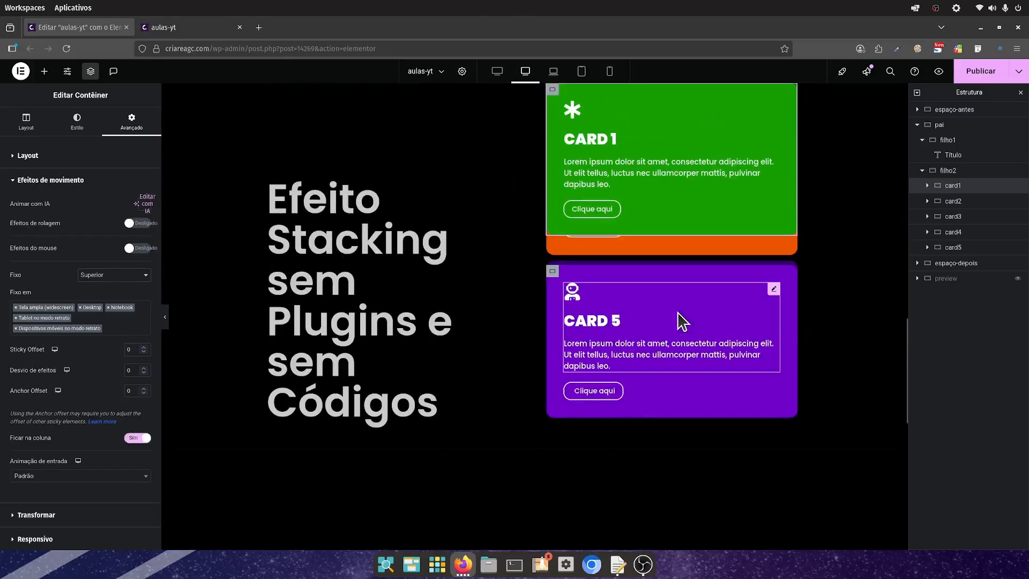
scroll(680, 321, up, 2)
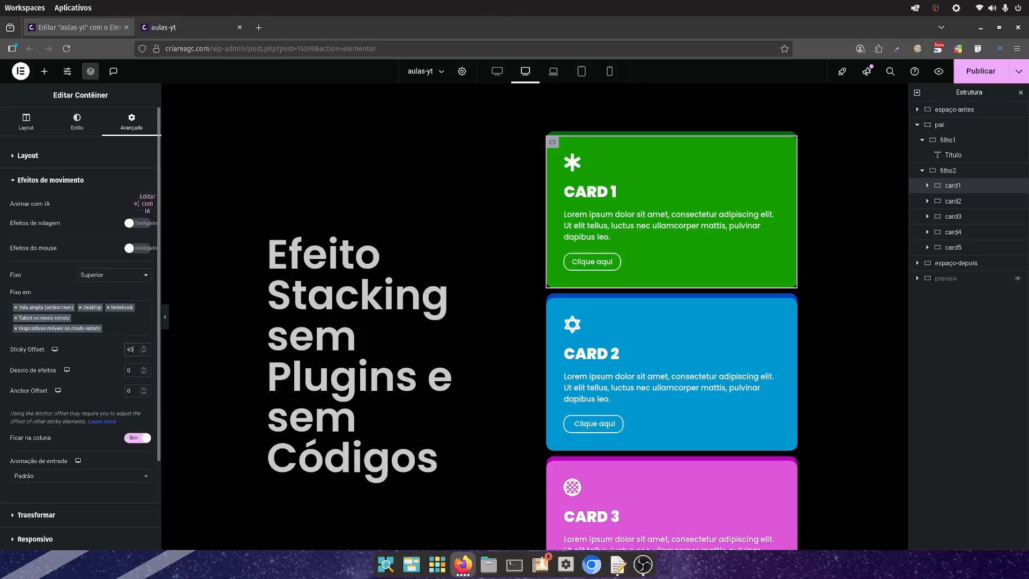
scroll(685, 394, up, 4)
scroll(777, 423, down, 2)
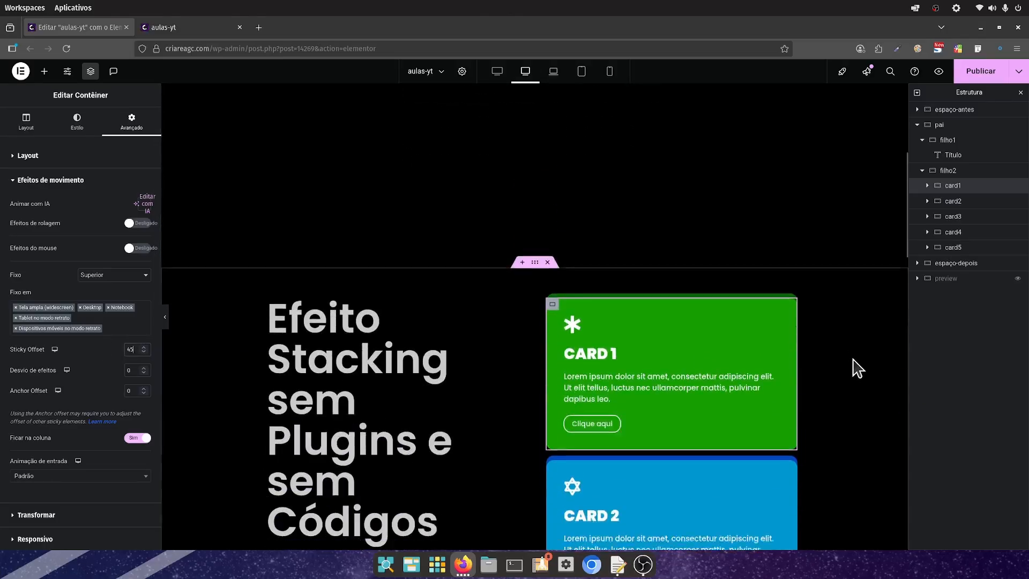
Step: Examine how card1 sticks over the other cards on scroll with the 45 Sticky Offset
scroll(856, 365, down, 3)
scroll(855, 365, up, 5)
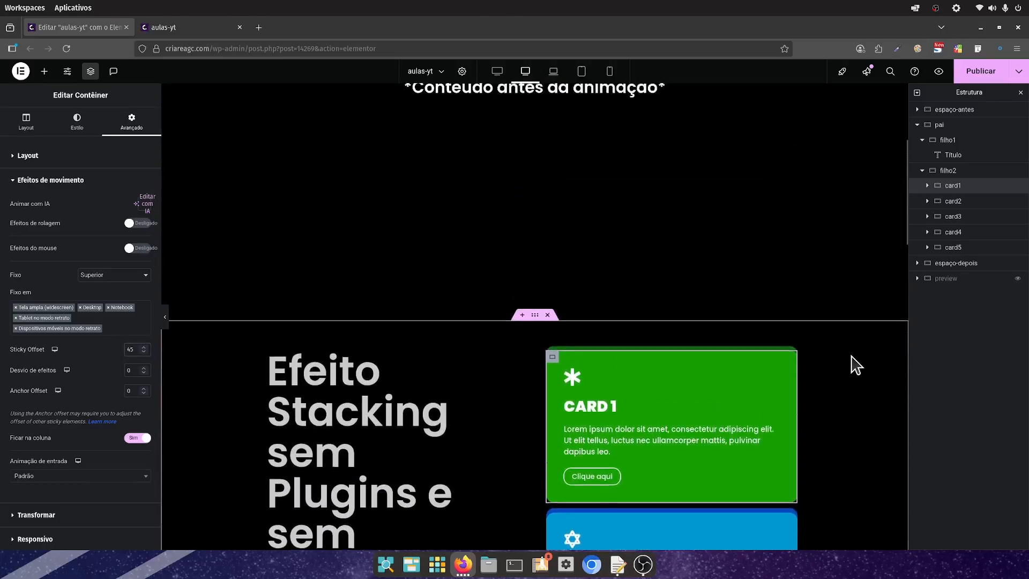
scroll(856, 366, down, 5)
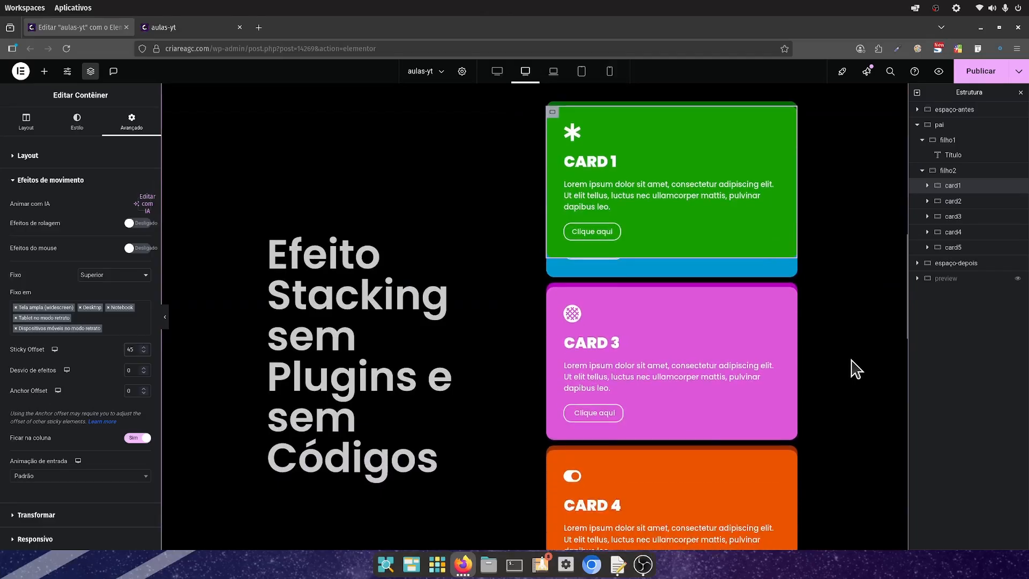
scroll(856, 368, down, 6)
scroll(856, 368, up, 3)
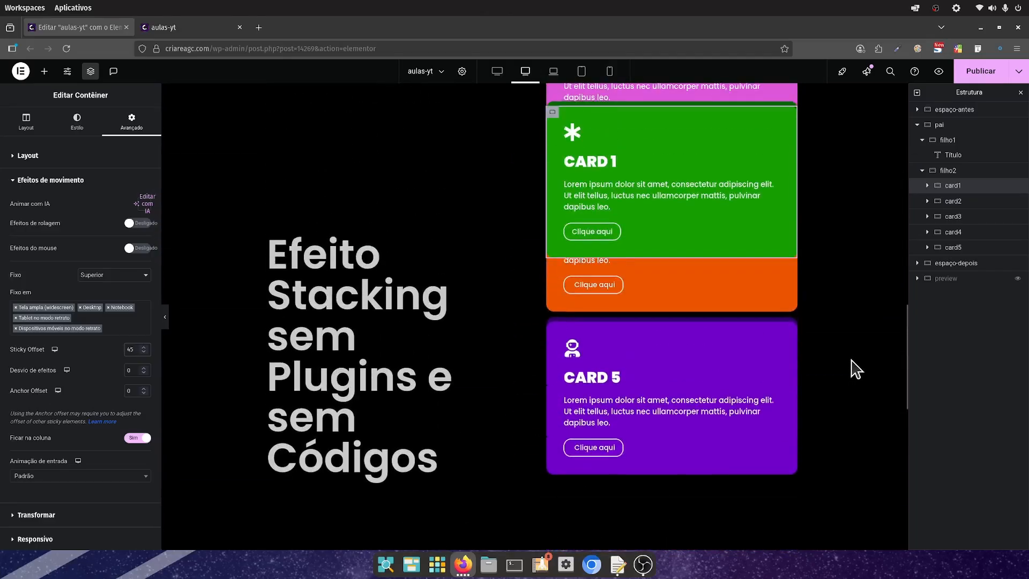
scroll(856, 369, up, 5)
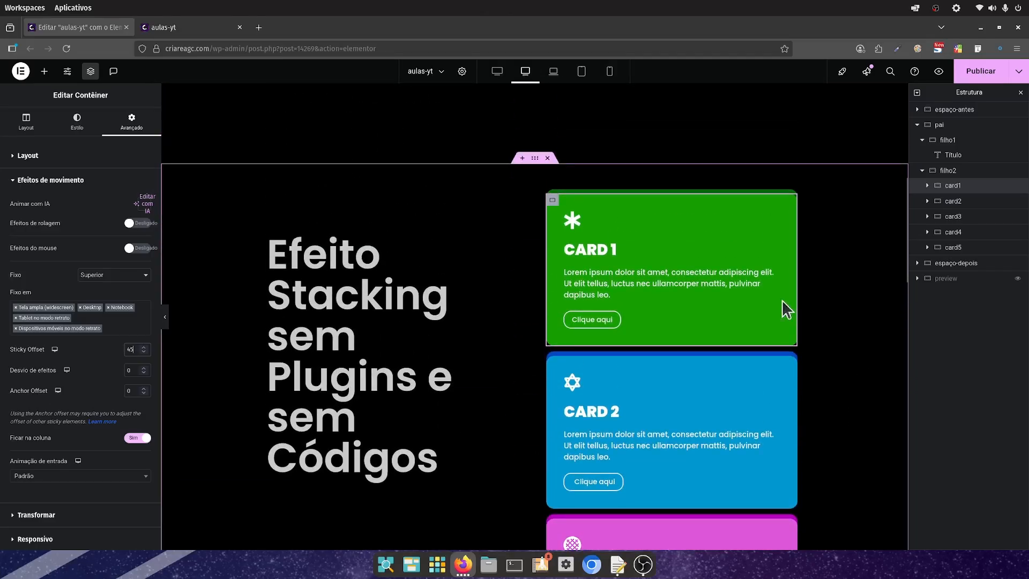
Step: Try a Sticky Offset of 0 on card1, check where it sticks on scroll, and restore the offset to 45
text(0)
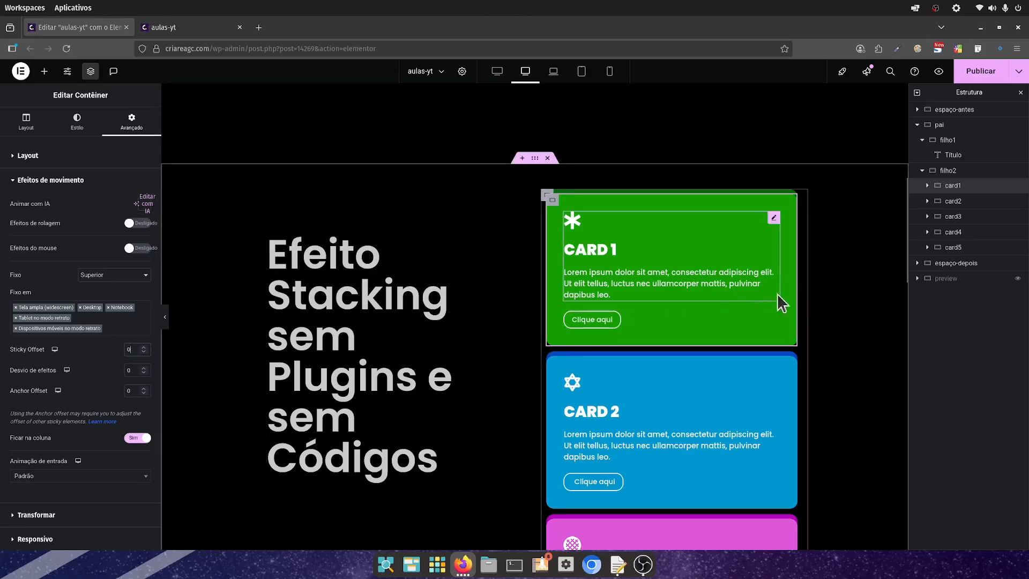
scroll(816, 301, down, 2)
scroll(819, 310, down, 1)
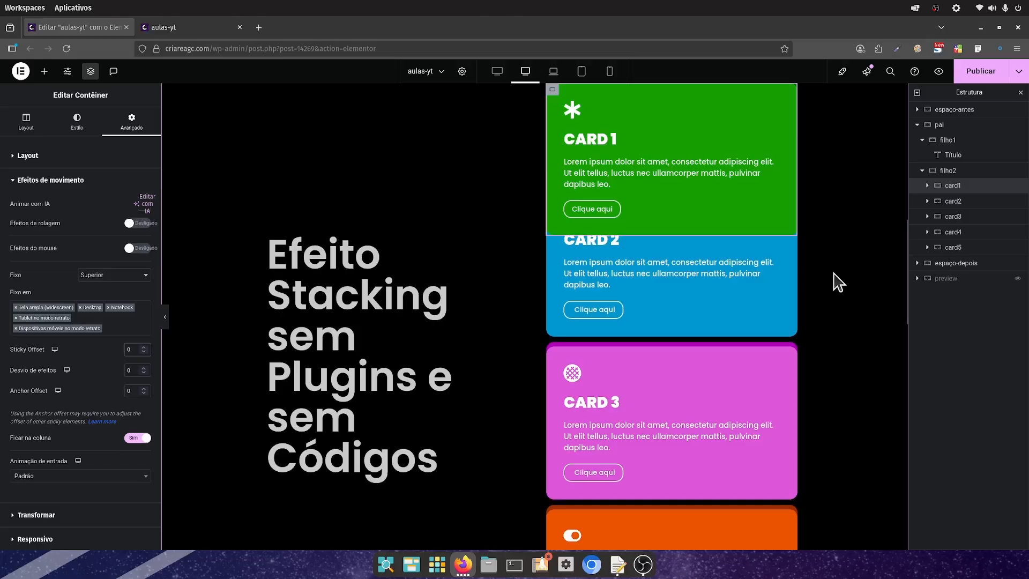
scroll(833, 282, up, 3)
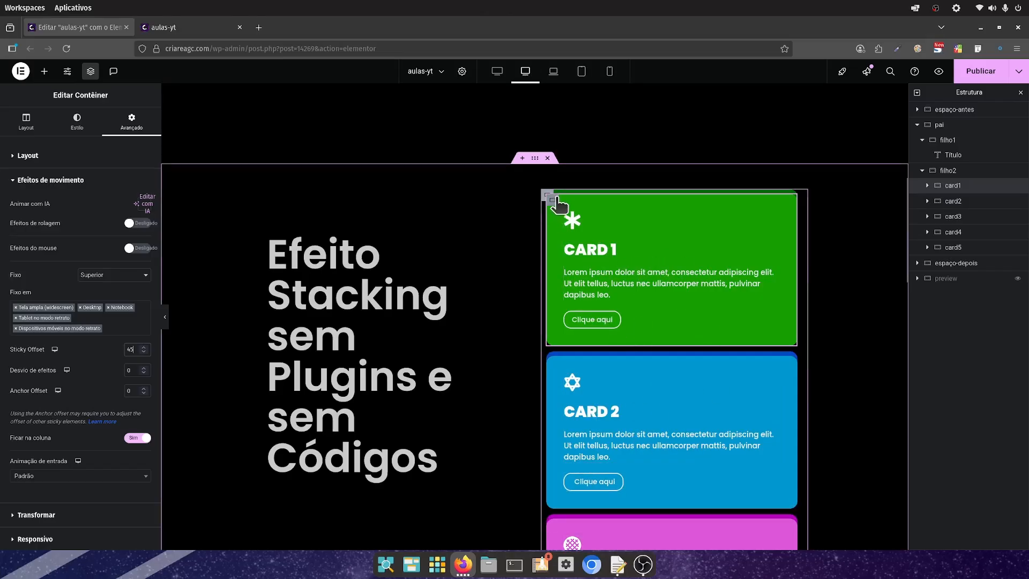
Step: Review the card2, card3, card4 and card5 containers one after another in the stack
click(554, 363)
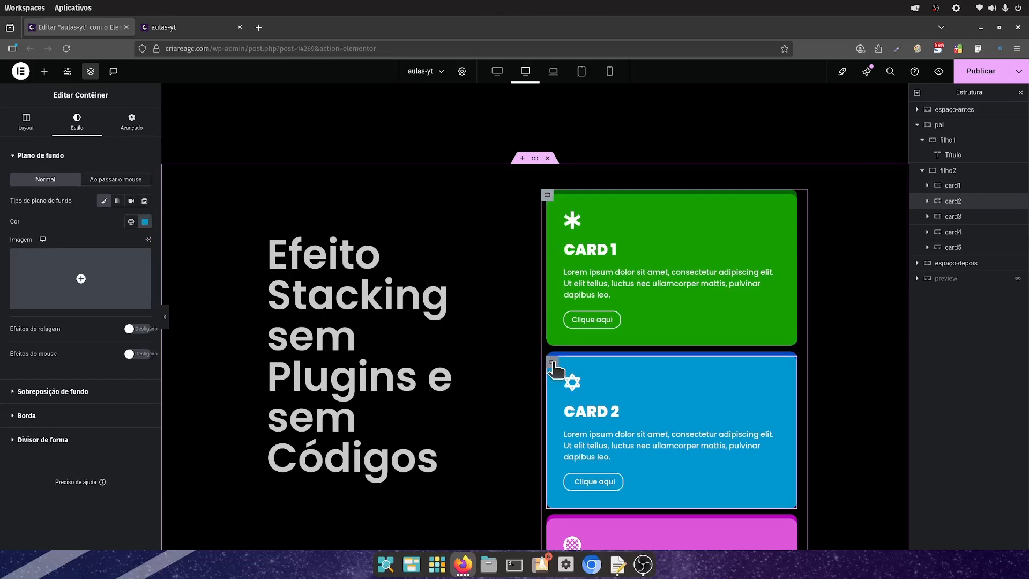
scroll(610, 390, down, 5)
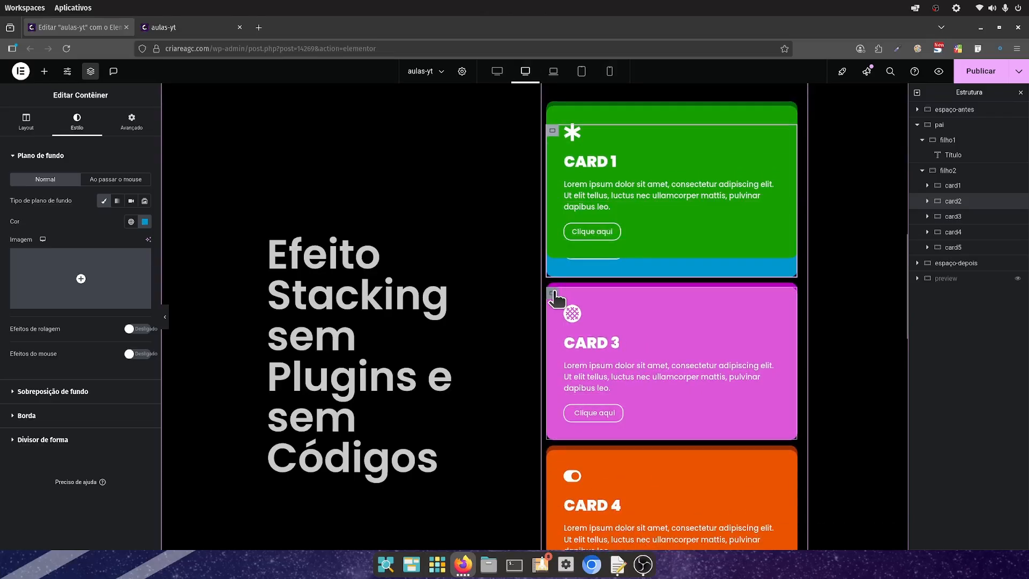
click(553, 294)
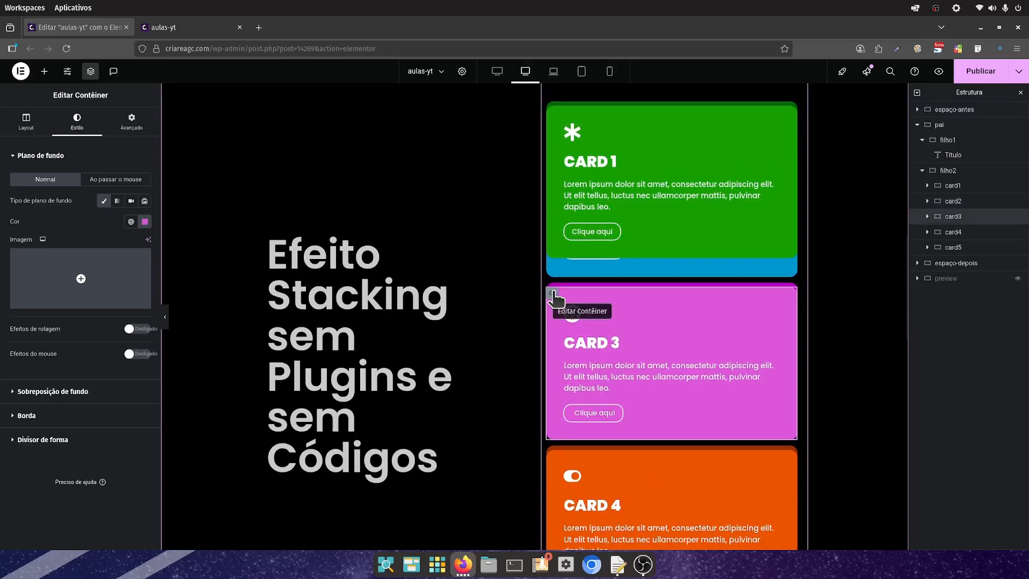
scroll(589, 348, down, 1)
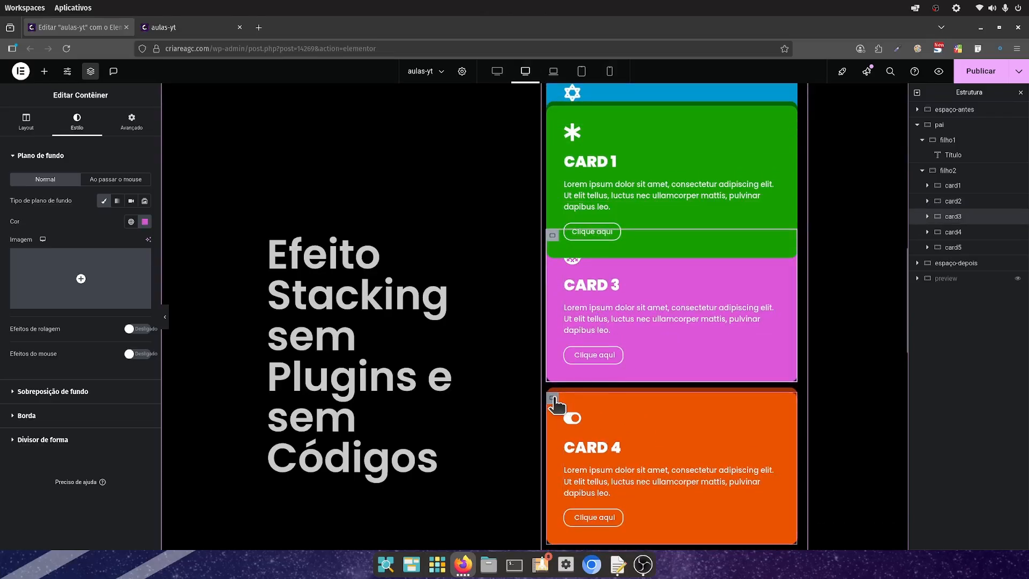
click(555, 405)
scroll(647, 397, down, 4)
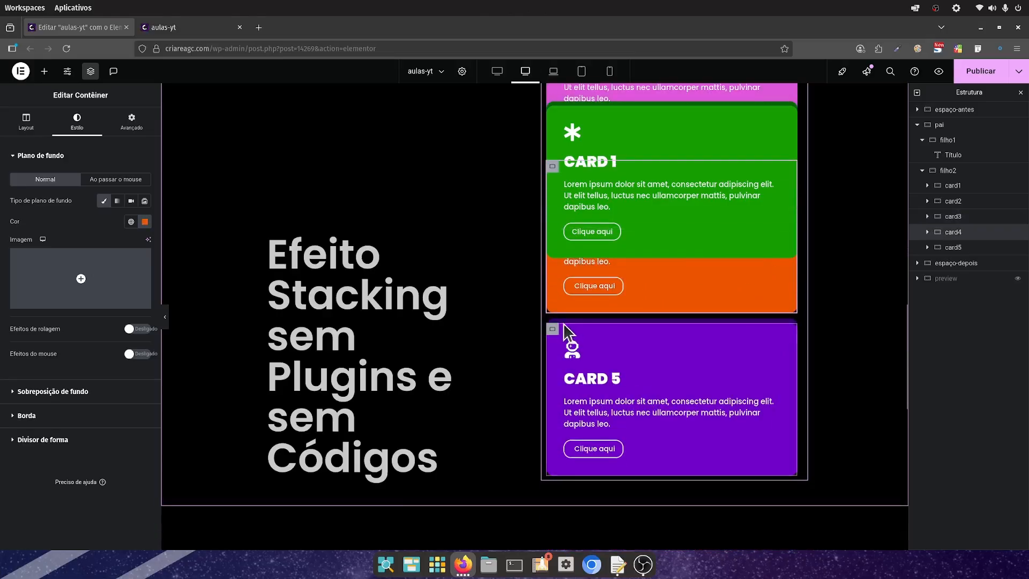
click(552, 328)
scroll(670, 370, up, 6)
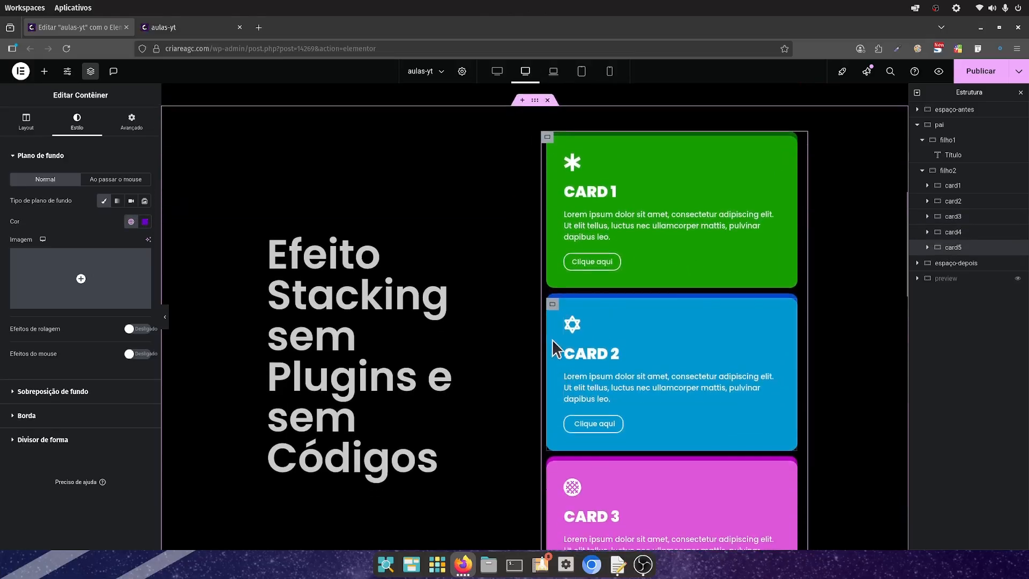
Step: Set card2's Fixo motion effect to Superior, turn on Ficar na coluna and set its Sticky Offset to 53
click(552, 304)
click(142, 121)
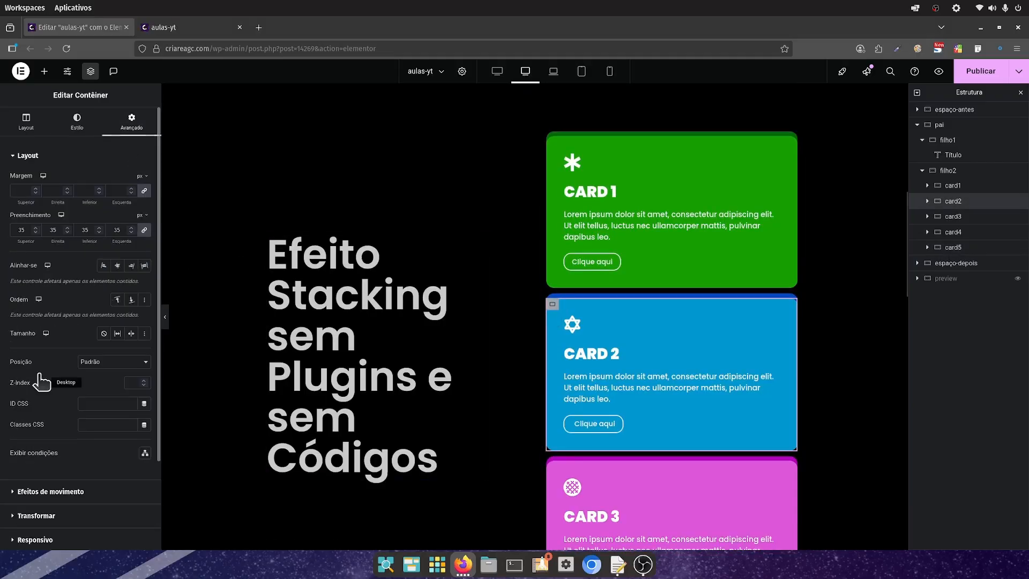
click(53, 379)
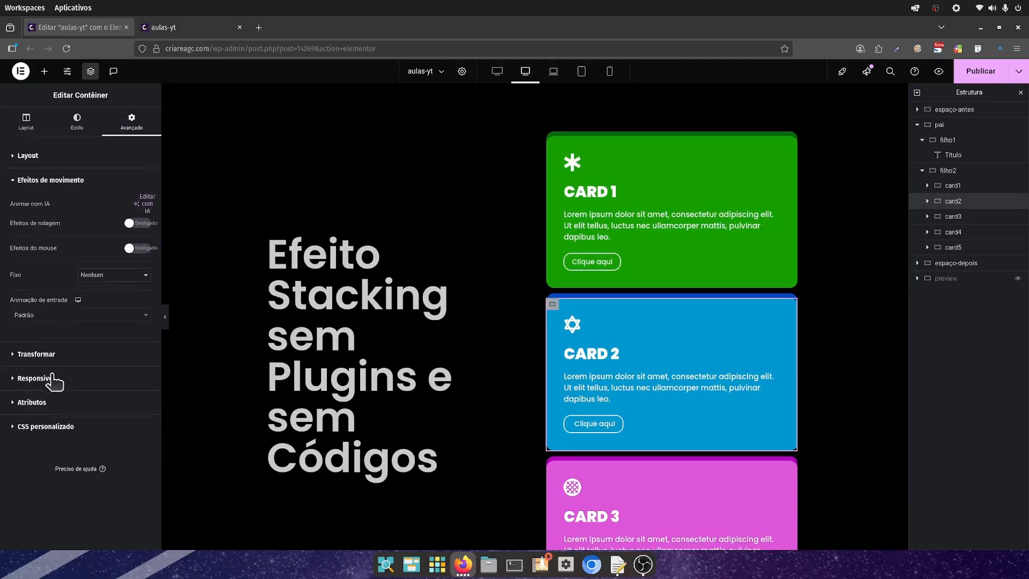
click(111, 274)
click(98, 295)
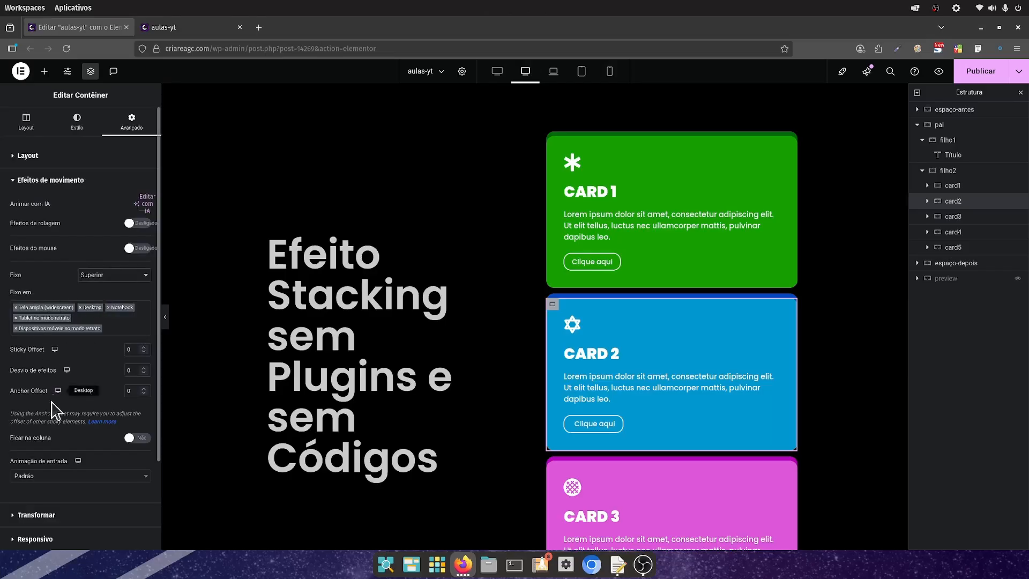
click(138, 437)
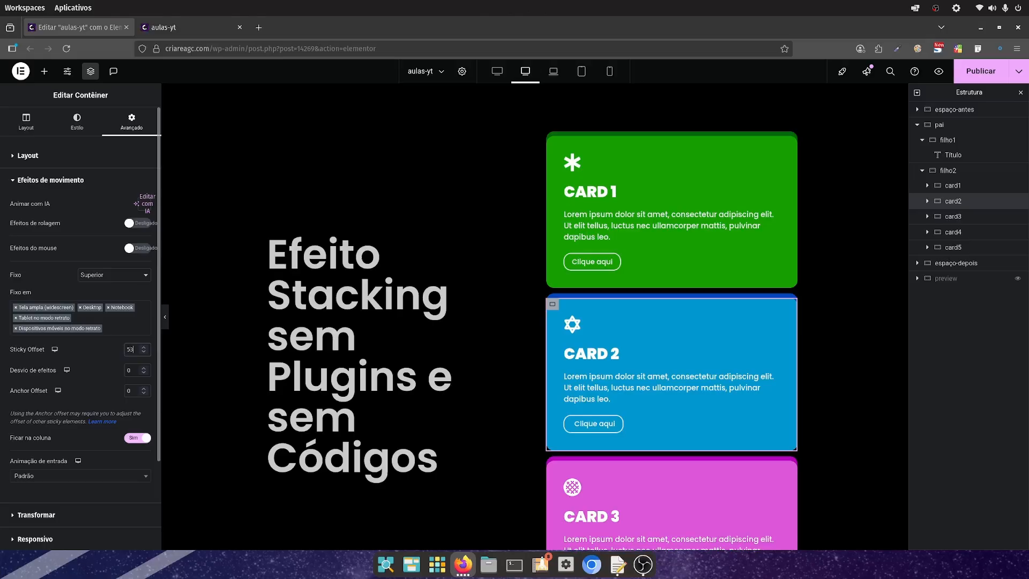
Step: Set card3's Fixo motion effect to Superior, turn on Ficar na coluna and set its Sticky Offset to 61
scroll(557, 313, down, 4)
scroll(580, 340, up, 2)
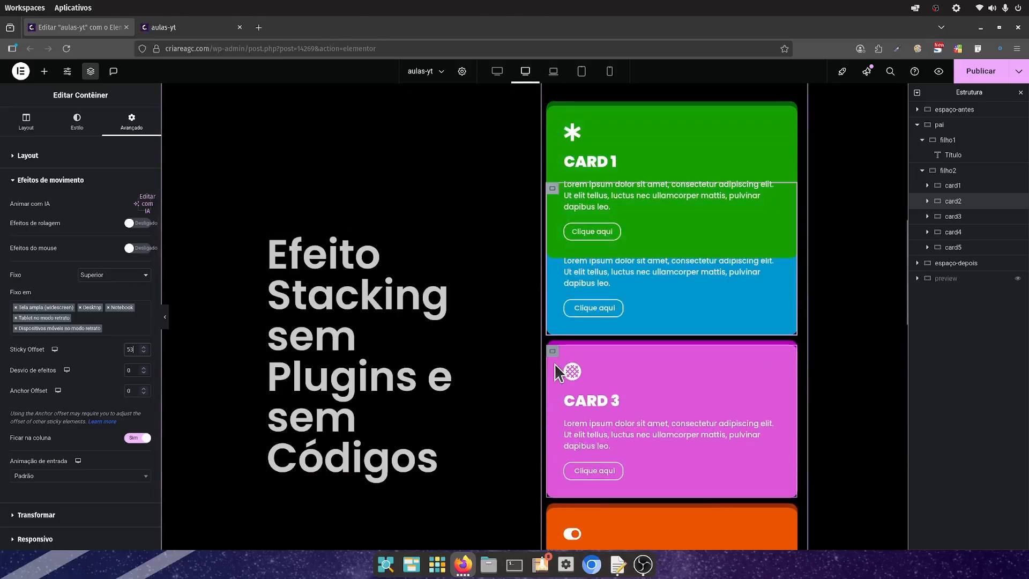
click(553, 353)
click(131, 122)
scroll(53, 428, down, 3)
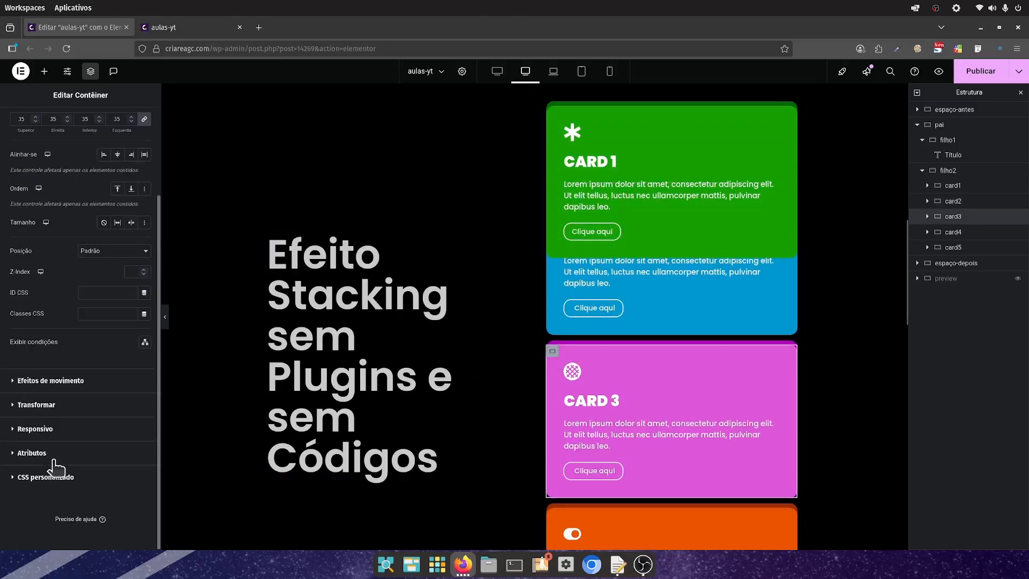
click(29, 382)
click(102, 274)
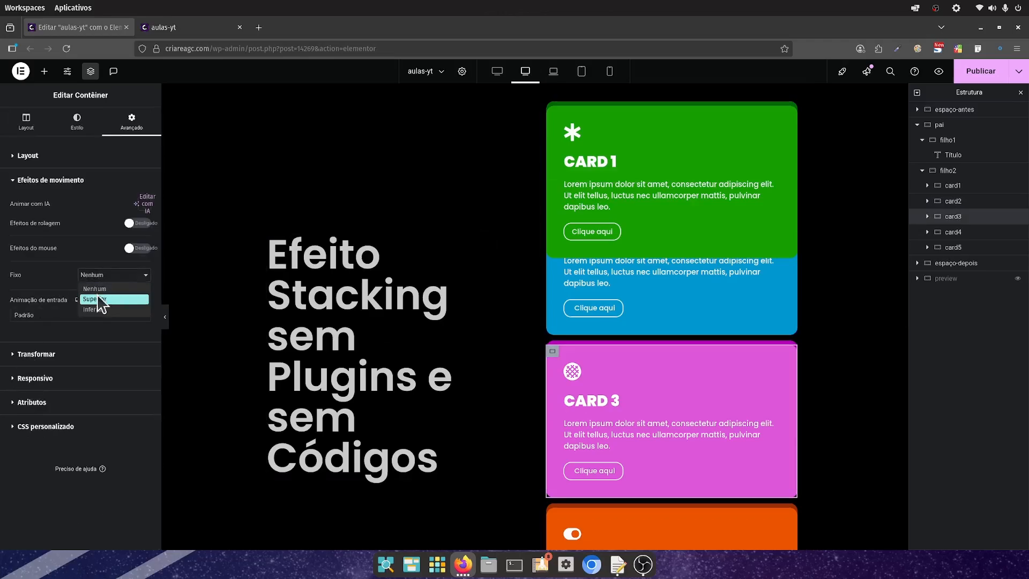
click(101, 298)
click(138, 438)
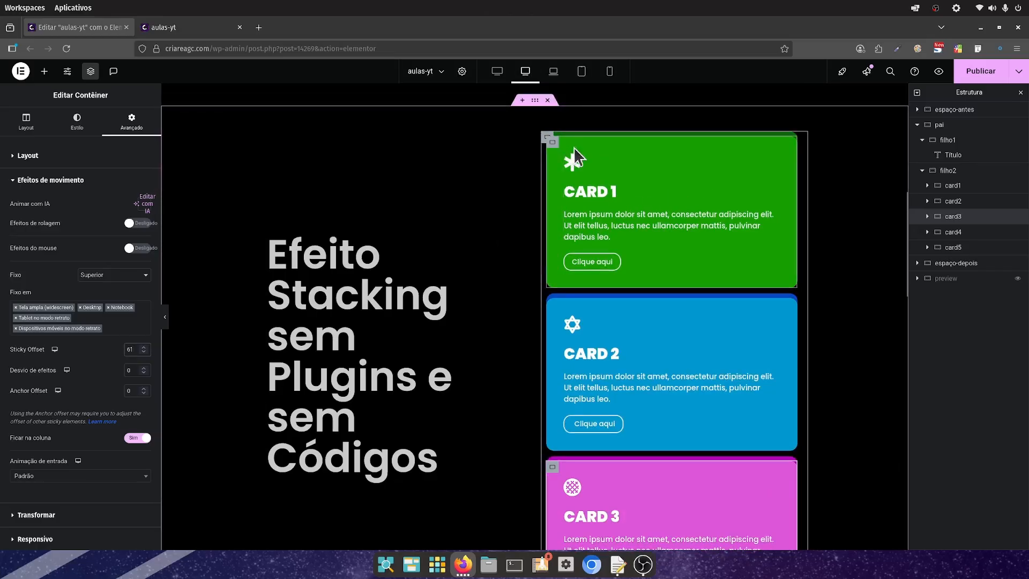
Step: Set card4's Fixo motion effect to Superior, turn on Ficar na coluna and set its Sticky Offset to 69
click(553, 142)
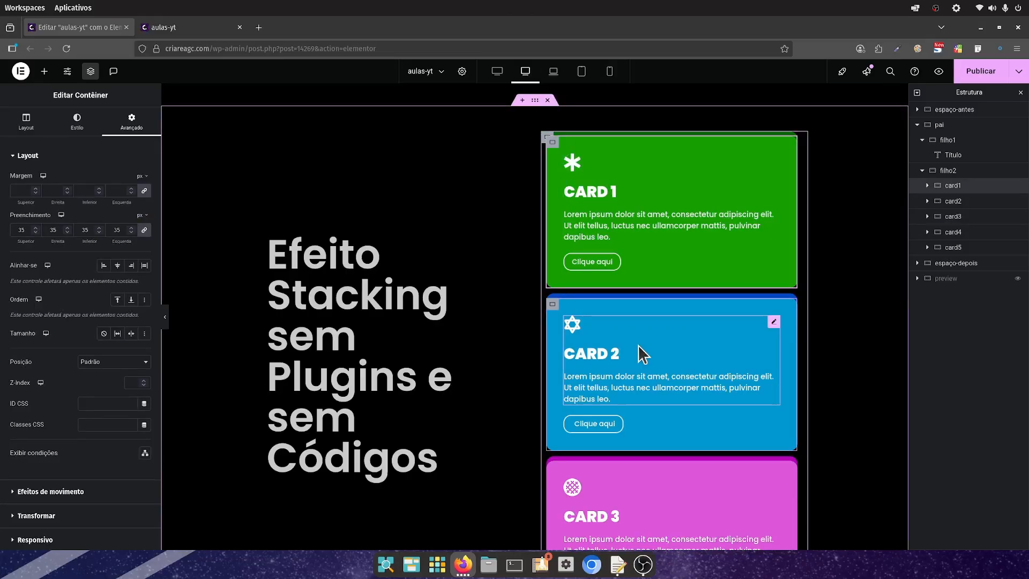
scroll(616, 367, down, 5)
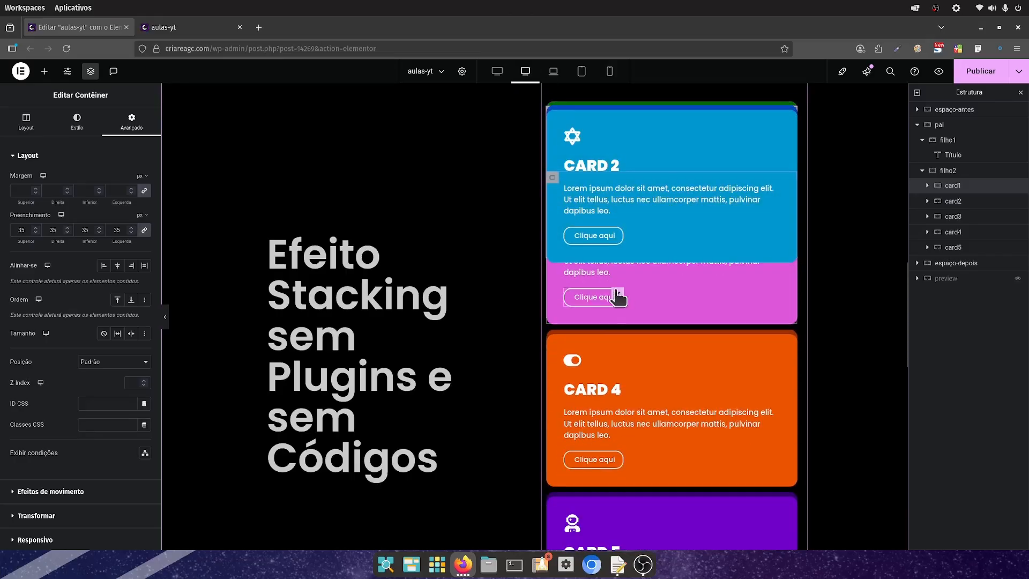
click(553, 340)
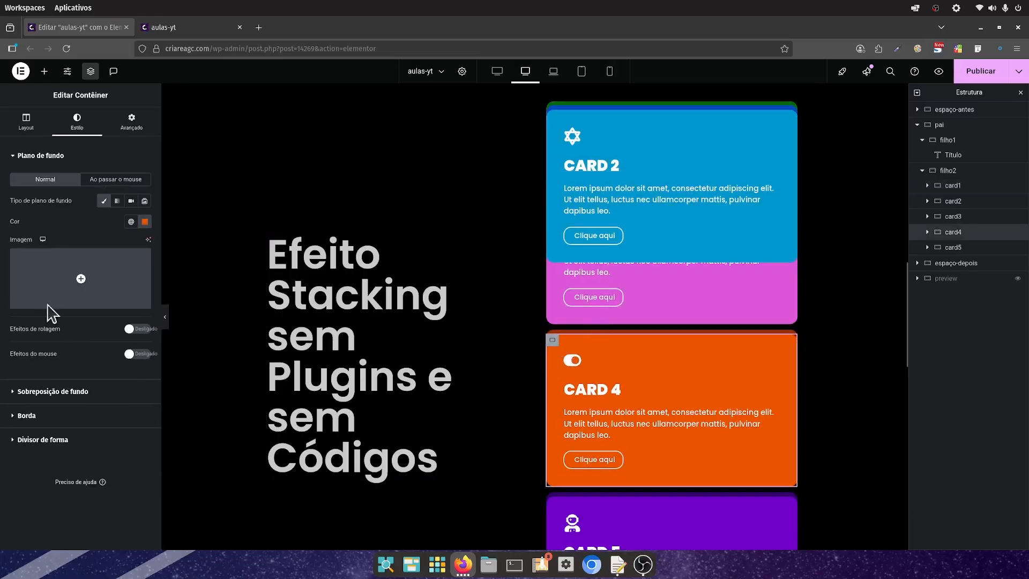
click(152, 117)
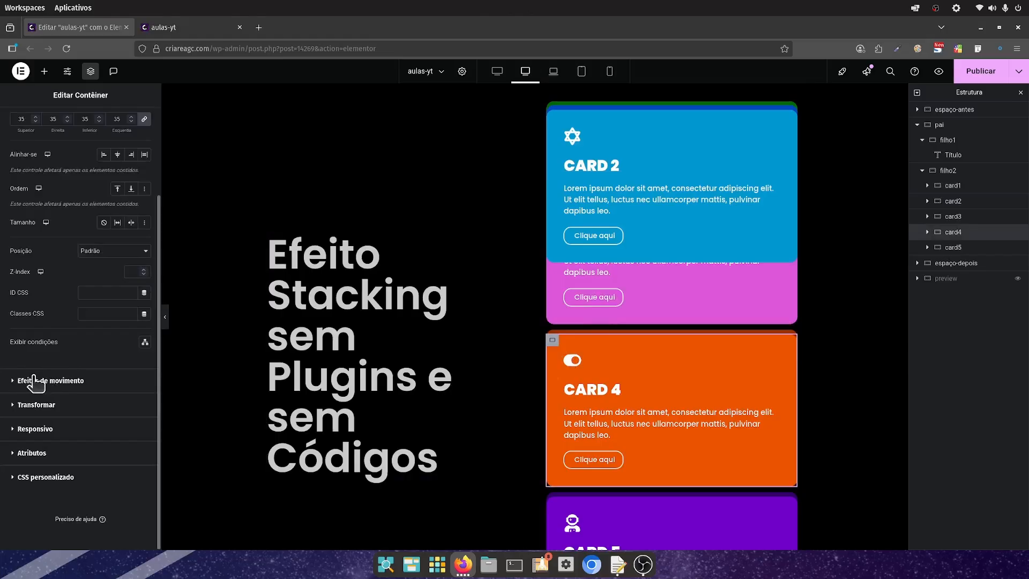
click(34, 382)
click(107, 274)
click(102, 304)
click(137, 437)
drag(135, 349, 111, 348)
text(70)
Step: Set card5's Fixo motion effect to Superior, turn on Ficar na coluna and set its Sticky Offset to 77
scroll(638, 324, down, 3)
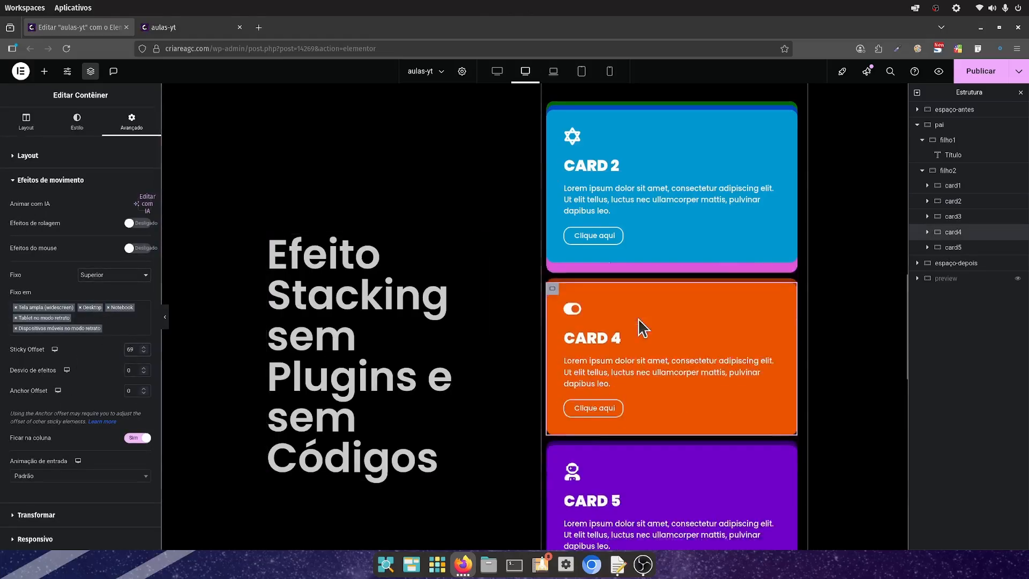
click(552, 329)
click(127, 126)
click(112, 274)
click(110, 290)
click(138, 437)
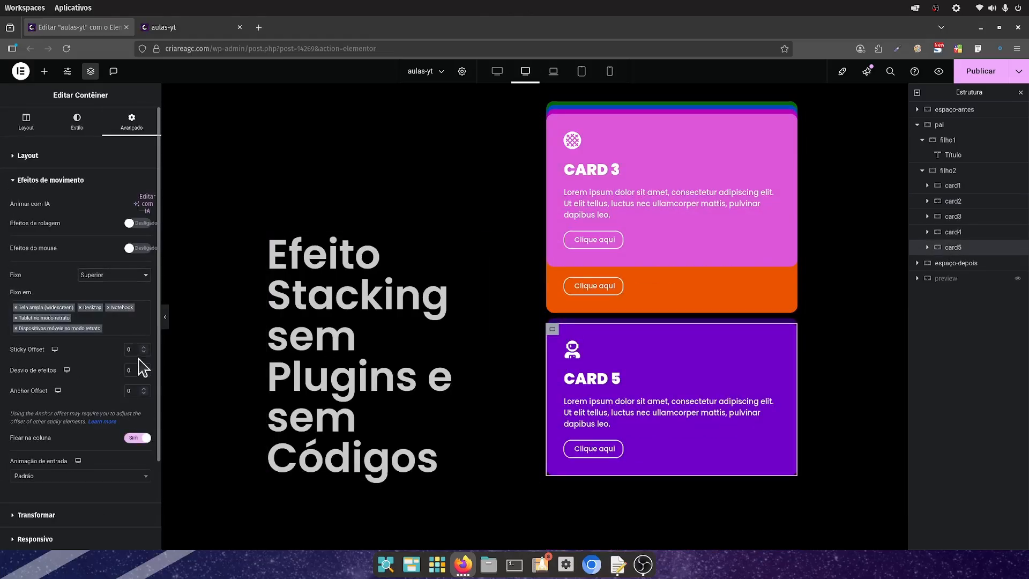
Step: Check the cards' stacking in the editor, publish the page and open its preview
scroll(730, 368, down, 3)
scroll(719, 345, up, 8)
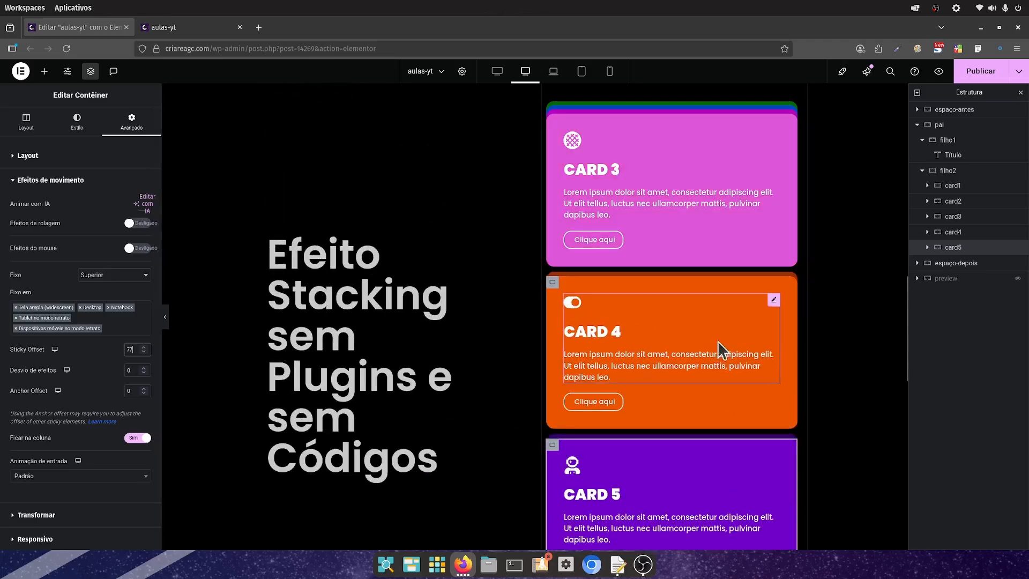
scroll(714, 341, up, 5)
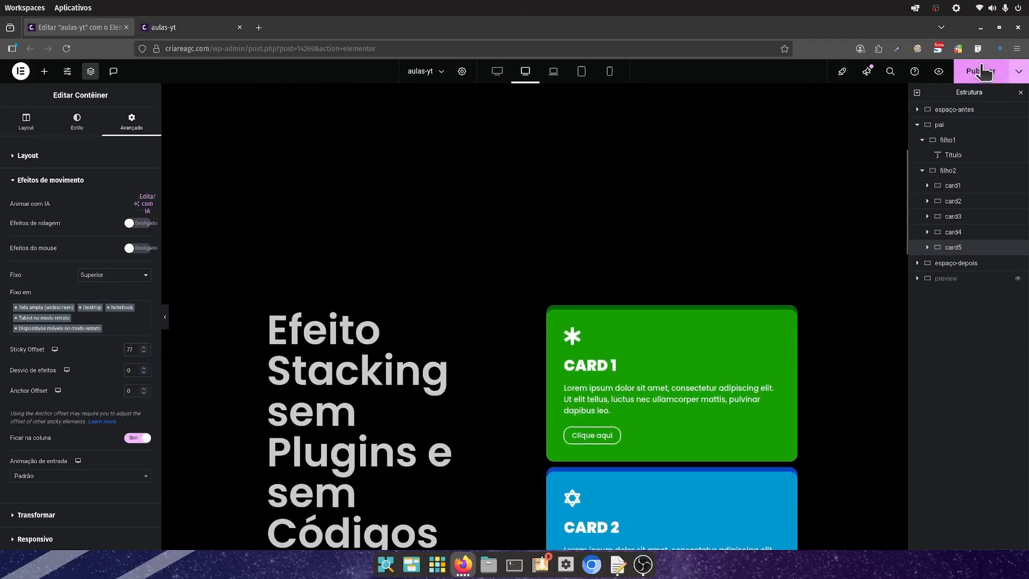
click(981, 72)
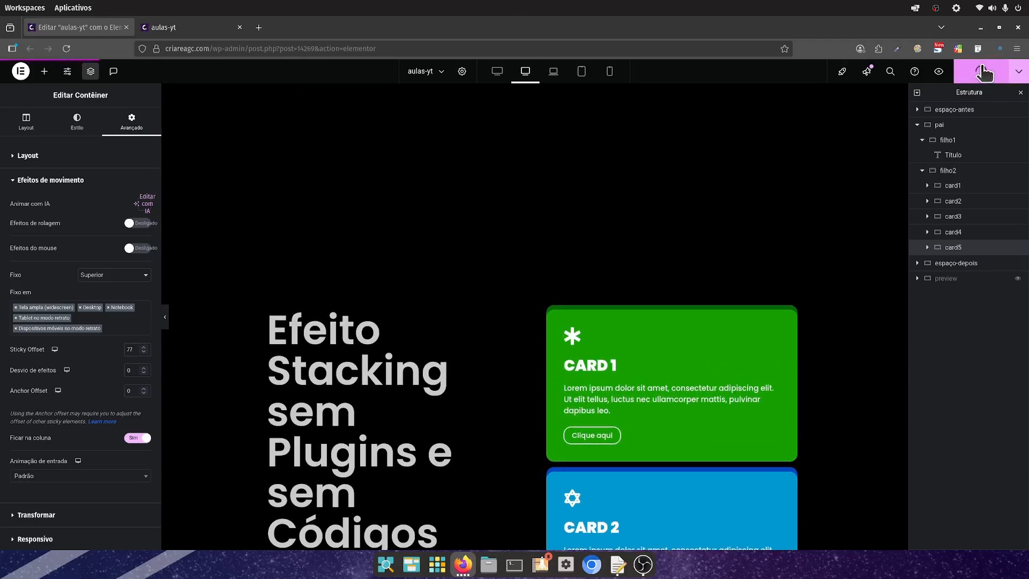
click(939, 72)
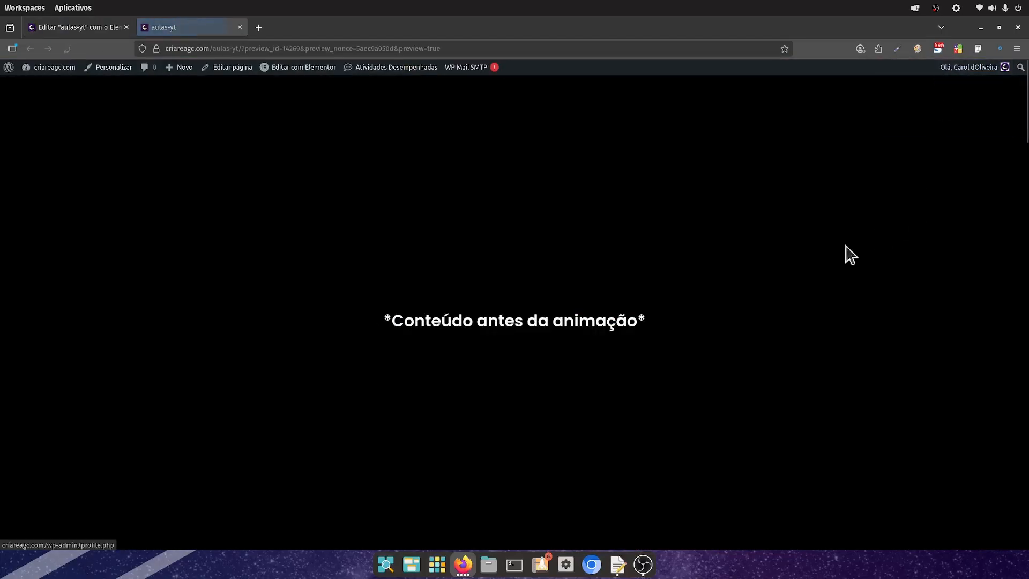
Step: Examine in the preview how the five cards stack on scroll beside the sticky heading
scroll(851, 255, down, 10)
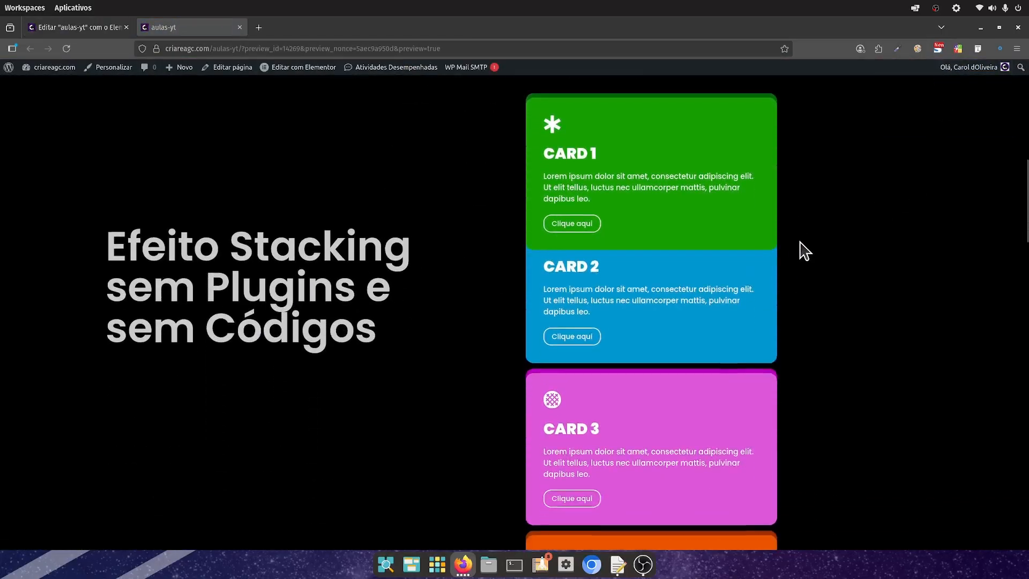
scroll(803, 250, down, 2)
scroll(787, 257, up, 4)
scroll(808, 293, down, 5)
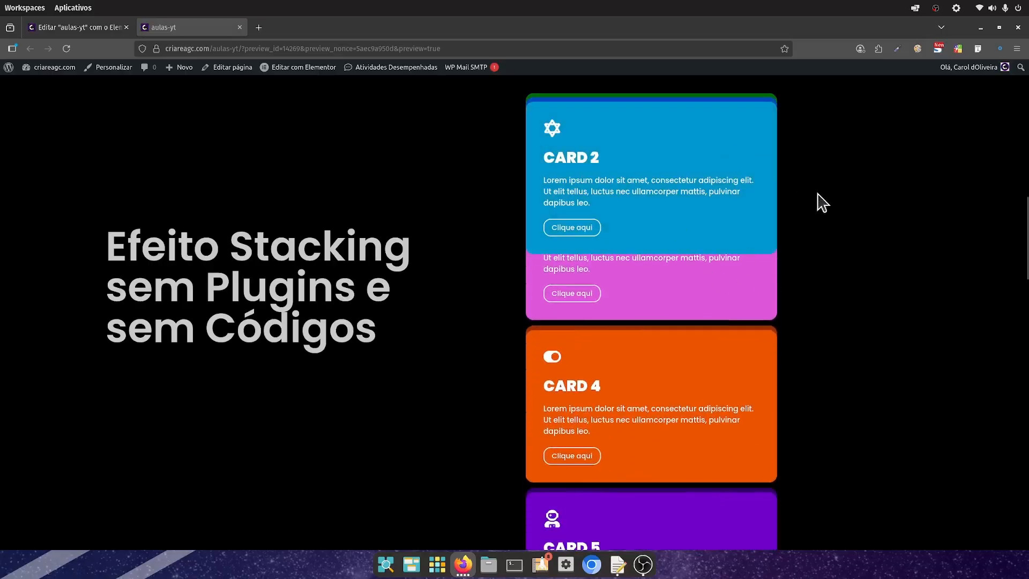
scroll(814, 271, down, 5)
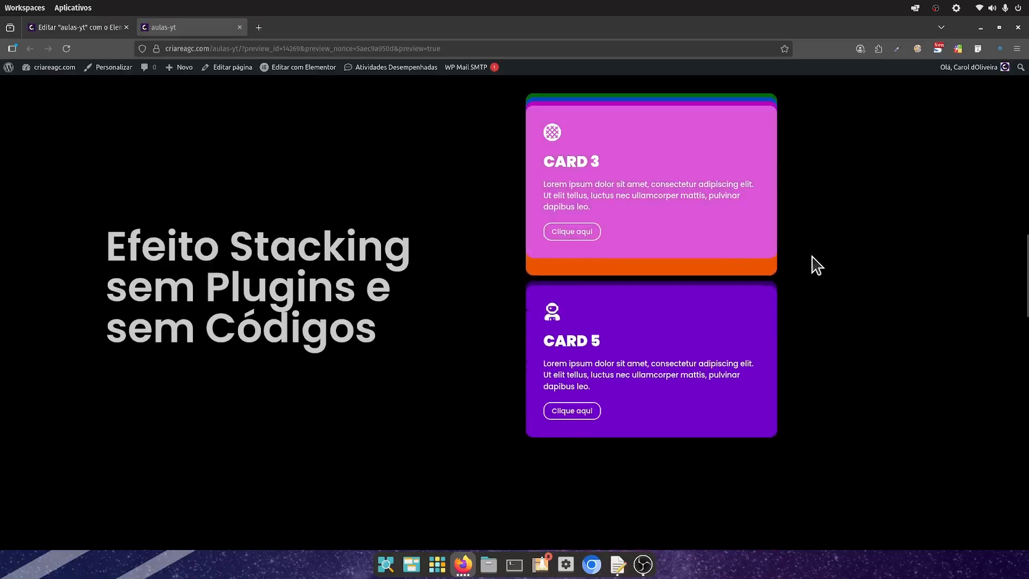
scroll(811, 265, down, 3)
scroll(812, 264, up, 6)
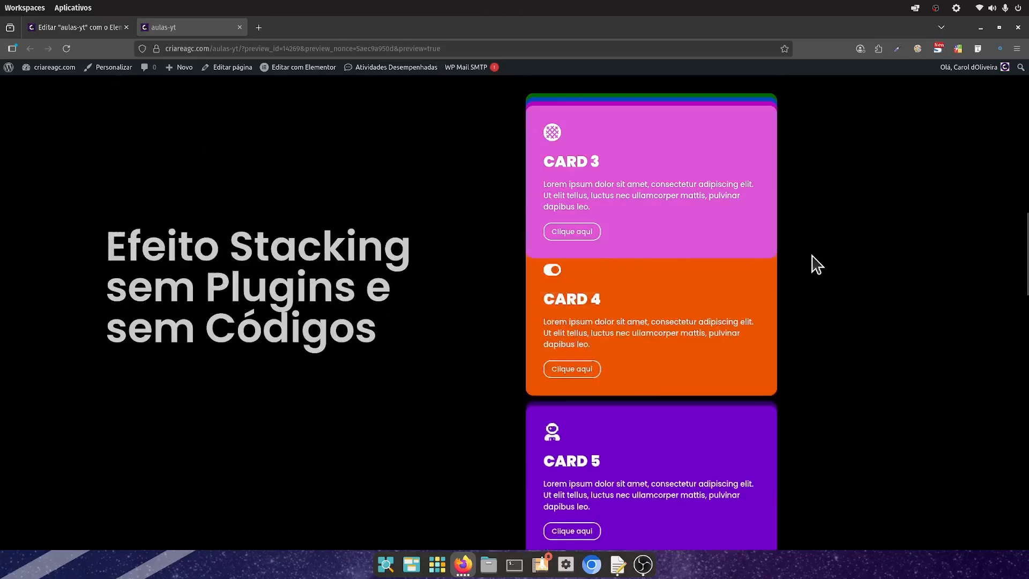
Step: Examine in the preview the order in which the cards overlap one another while scrolling
scroll(812, 265, up, 5)
scroll(753, 370, down, 2)
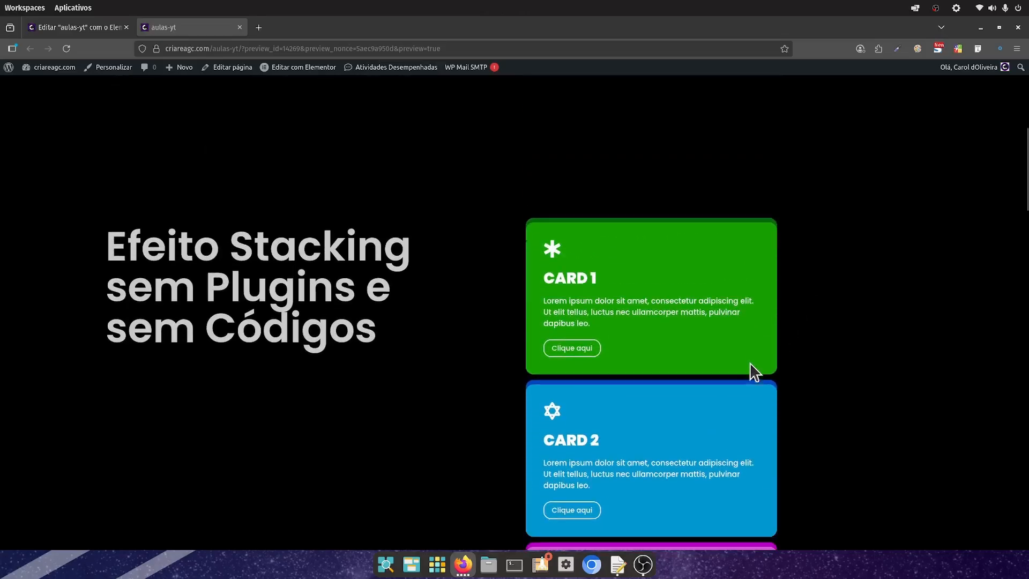
scroll(668, 277, down, 4)
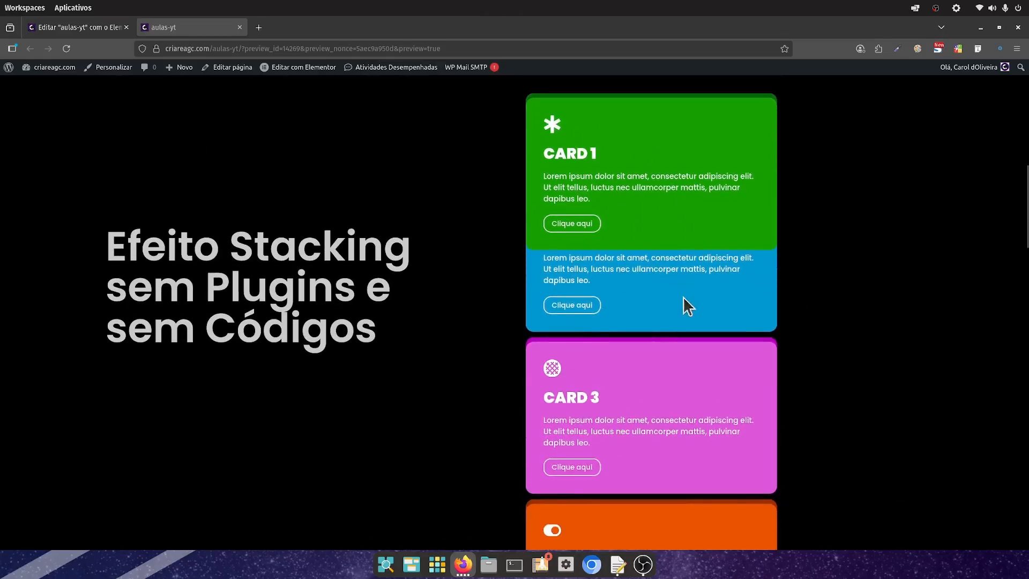
scroll(699, 357, up, 3)
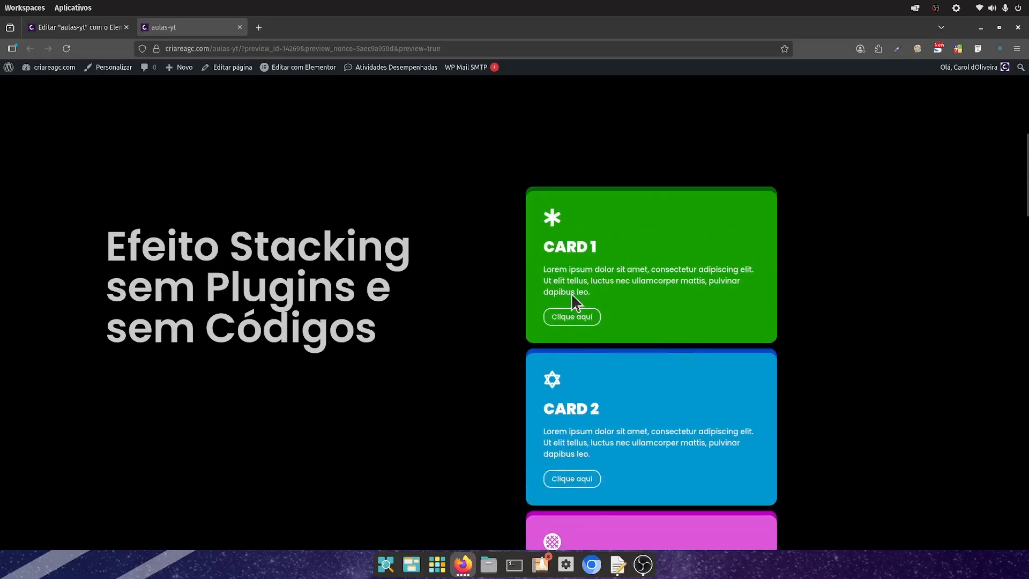
Step: Return to the editor and set card1's Z-Index to 1 and card2's Z-Index to 2
click(85, 33)
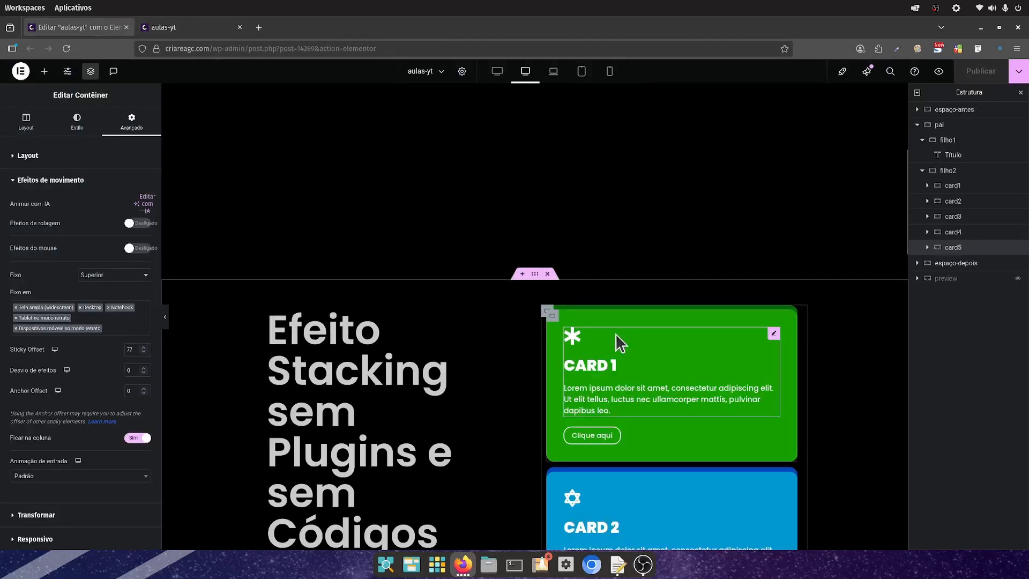
click(552, 315)
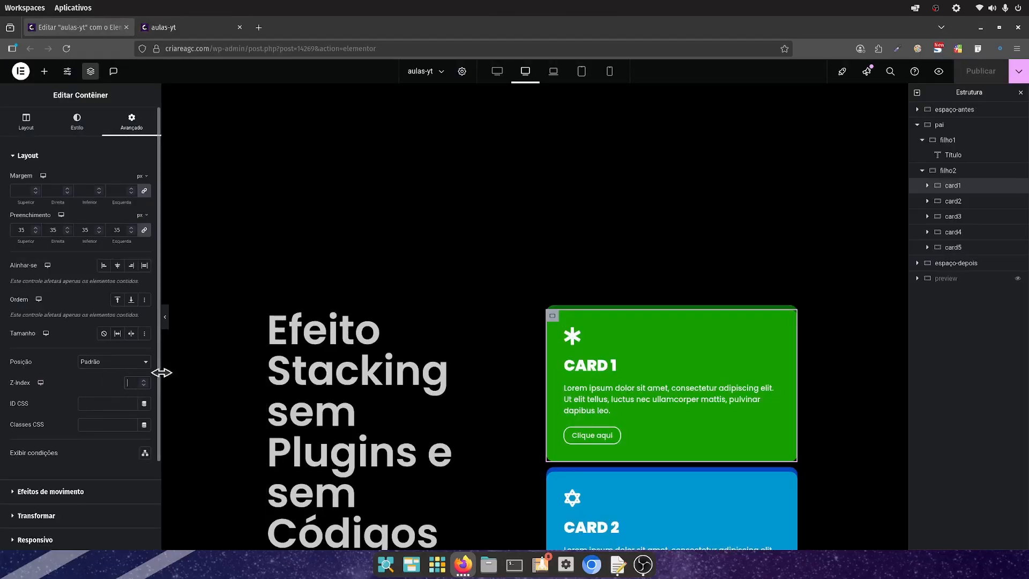
click(128, 381)
text(1)
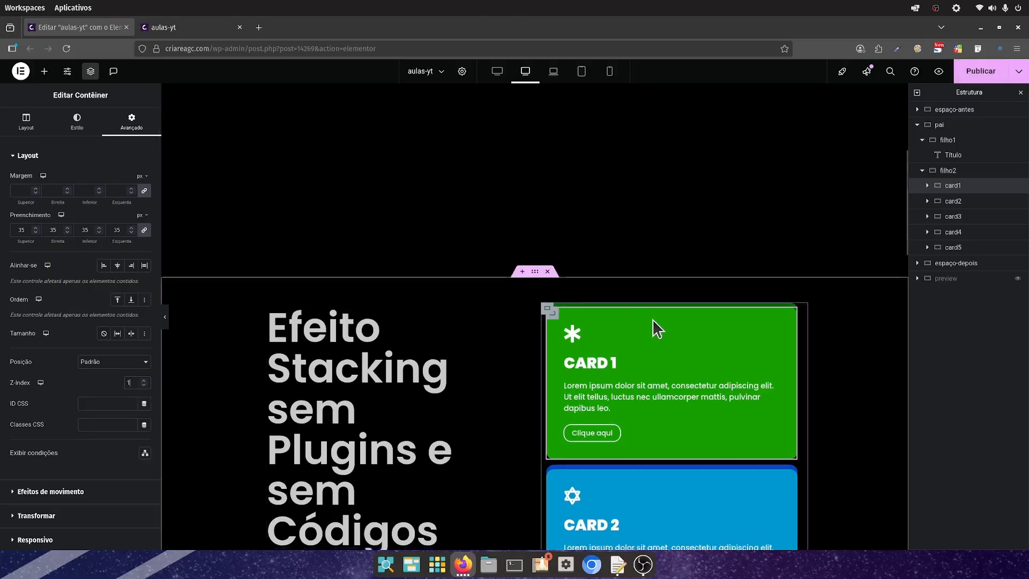
scroll(651, 319, down, 2)
click(553, 362)
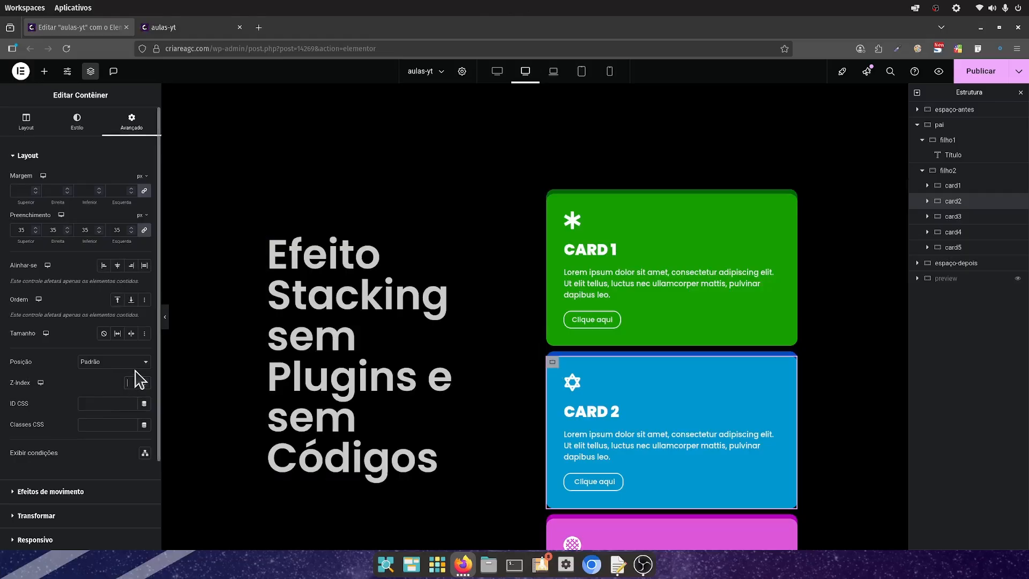
text(2)
Step: Set card3's Z-Index to 3 and card5's to 5, continuing the same ascending sequence for card4
scroll(773, 281, down, 4)
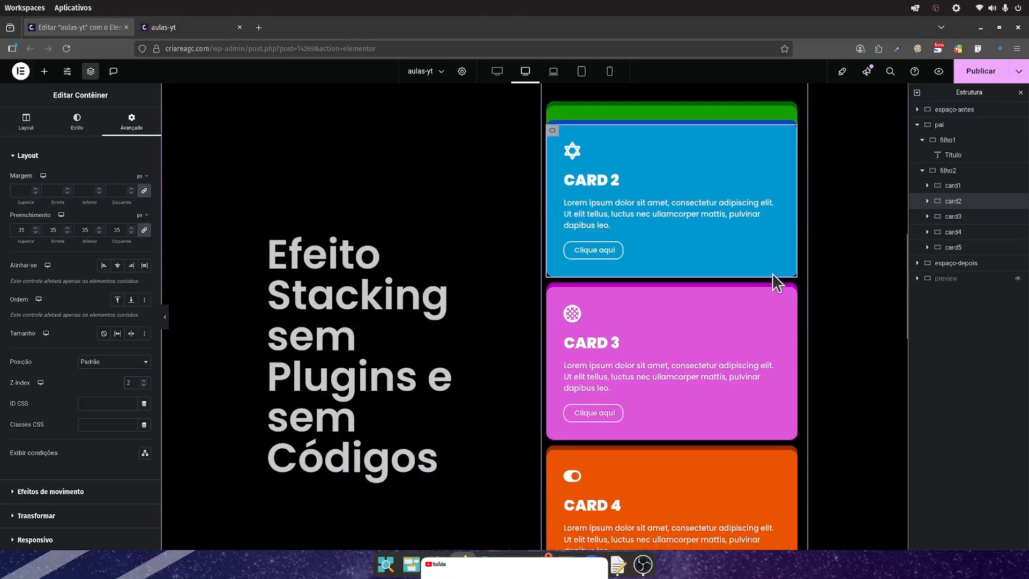
click(557, 292)
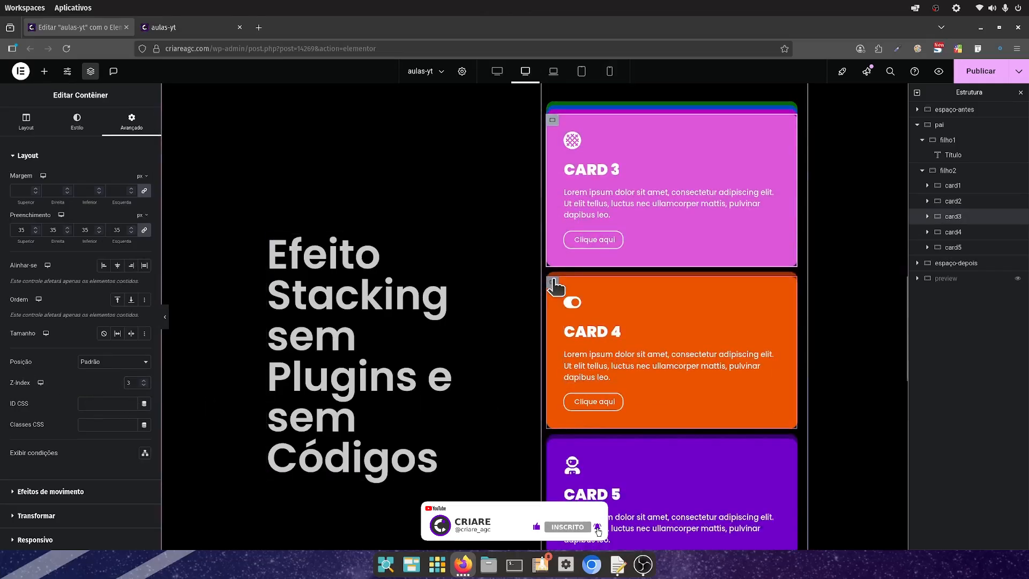
click(552, 282)
scroll(647, 348, down, 3)
click(552, 270)
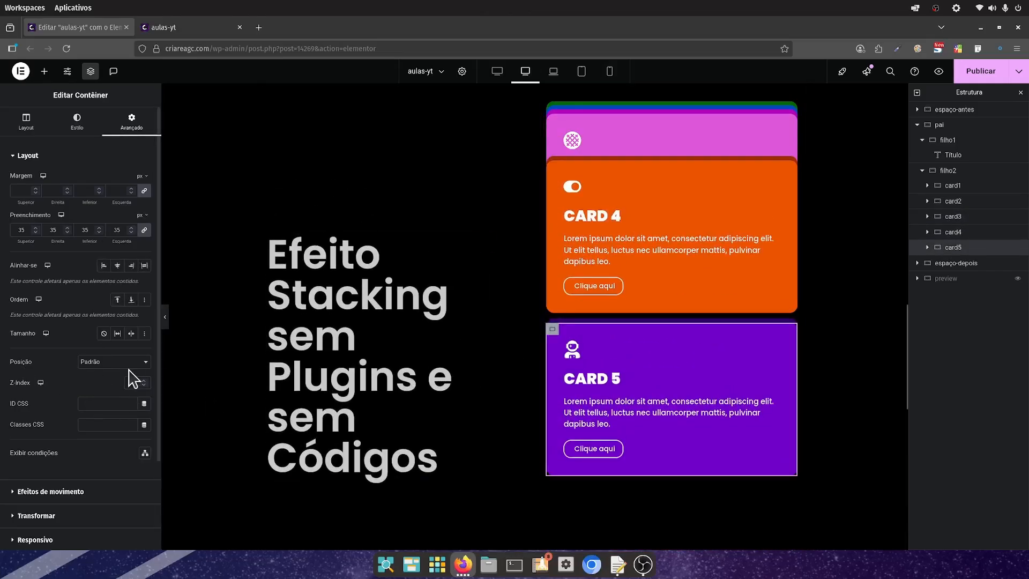
scroll(706, 344, down, 4)
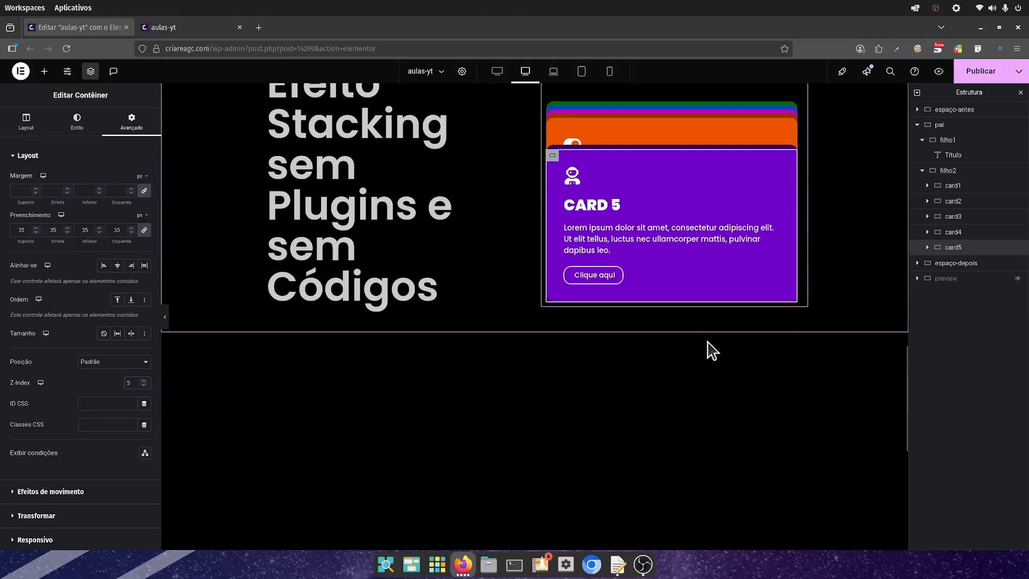
Step: Check the cards' overlap order in the editor and align the items of the filho1 container to the end
scroll(709, 347, up, 5)
scroll(710, 349, up, 8)
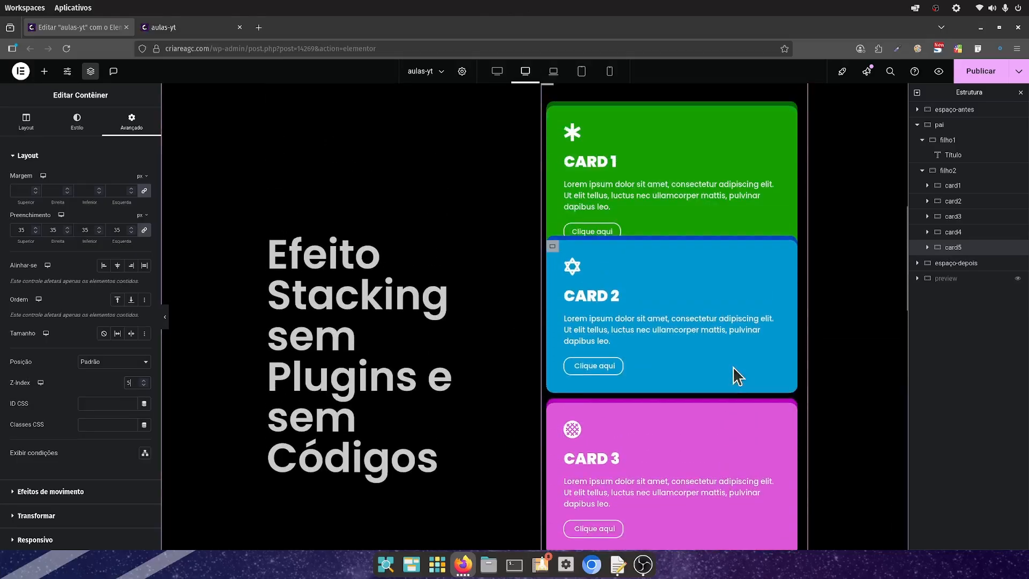
scroll(696, 407, down, 2)
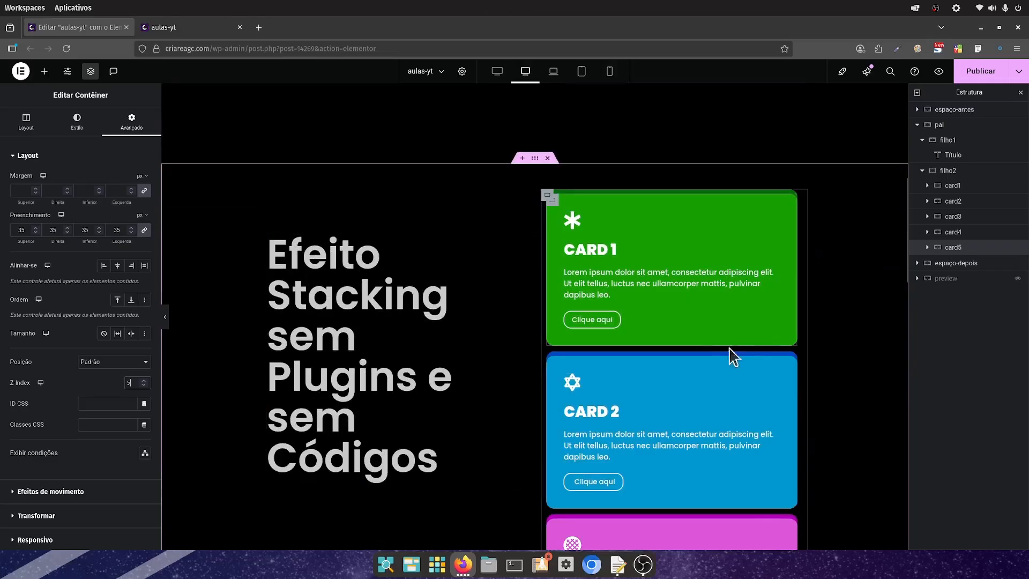
click(268, 194)
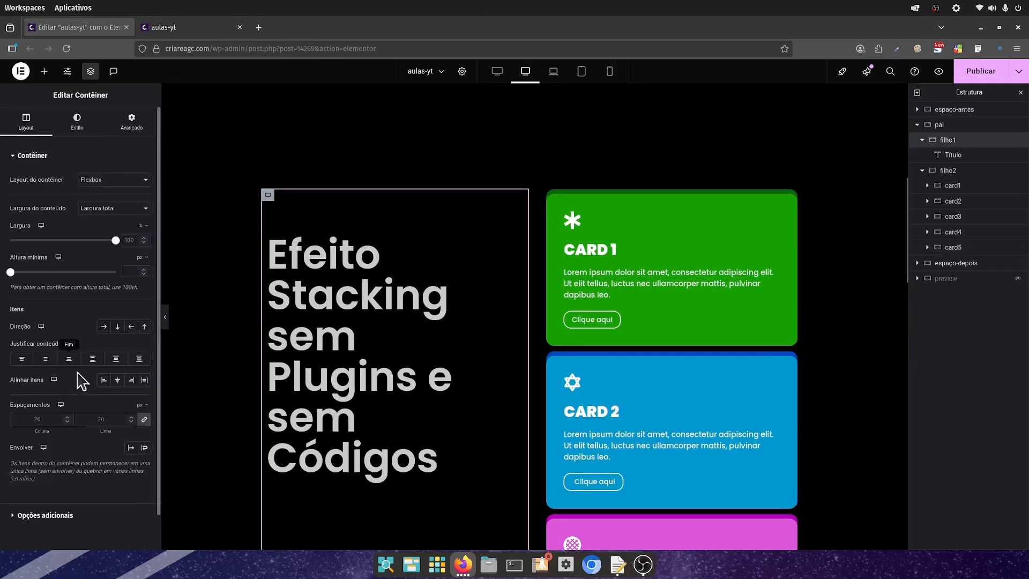
click(131, 381)
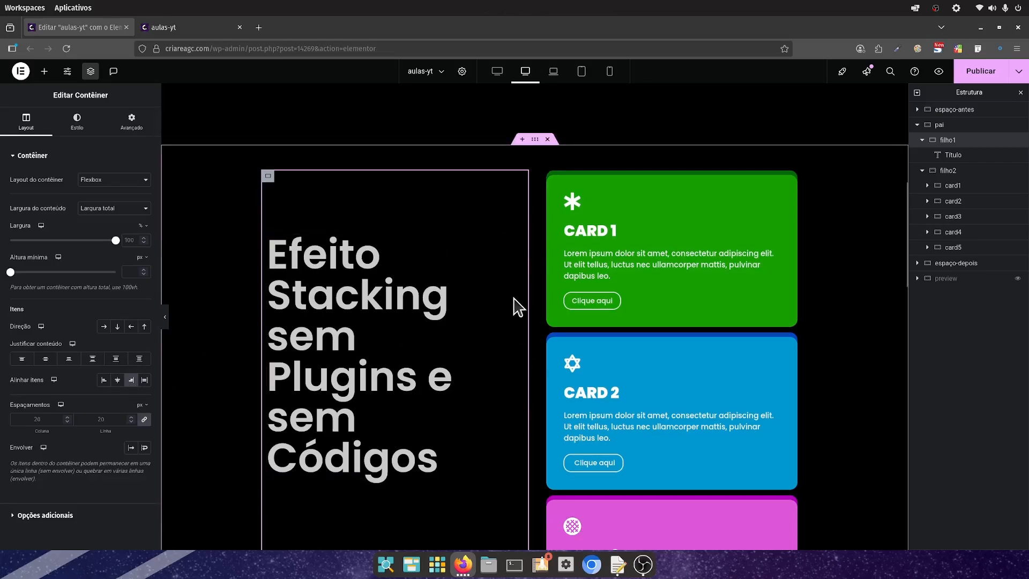
Step: Check the realigned heading and card stacking in the editor, publish the page and open its preview
scroll(515, 309, down, 10)
scroll(507, 343, up, 5)
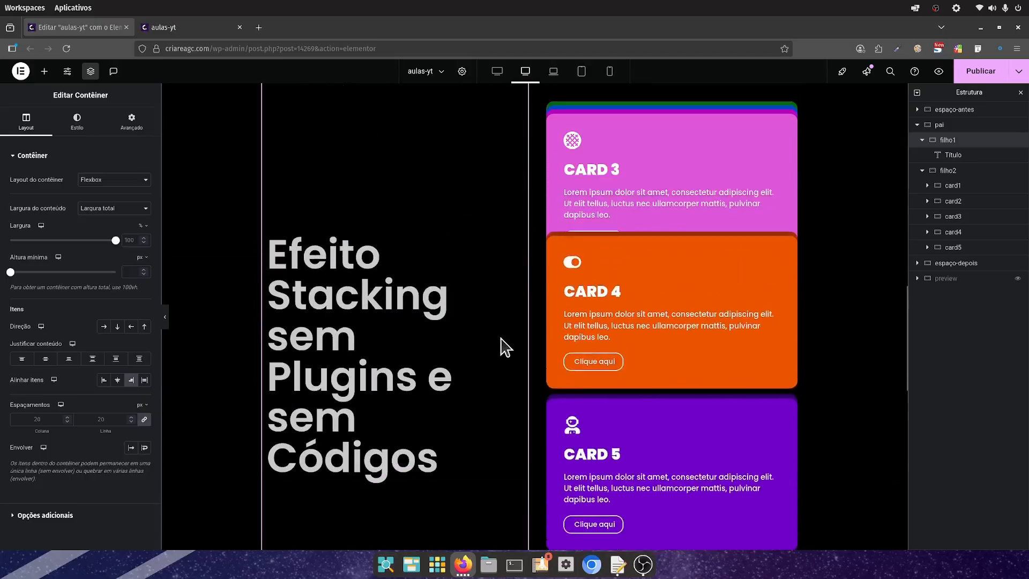
scroll(501, 386, up, 8)
scroll(501, 386, down, 3)
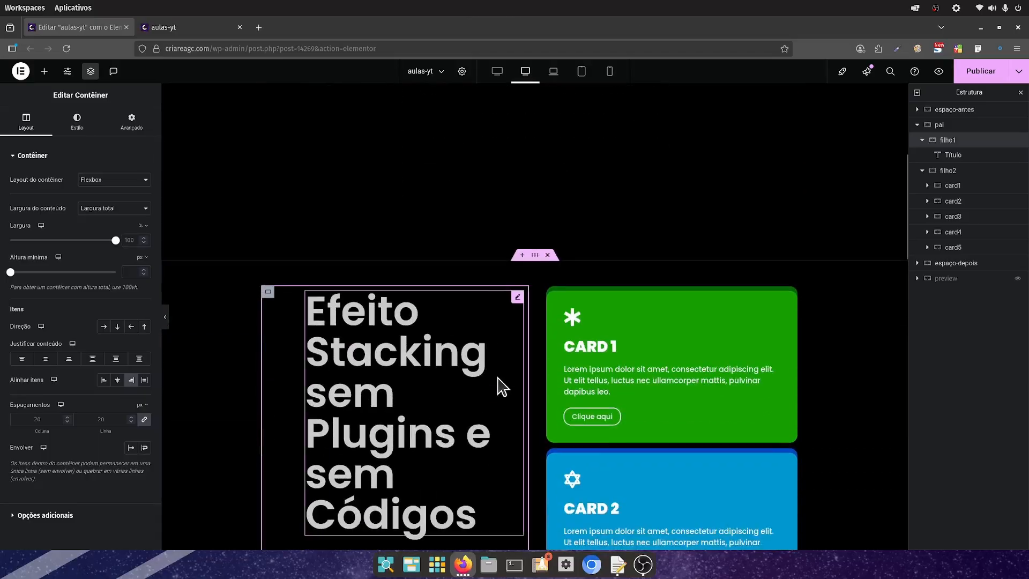
scroll(500, 385, down, 5)
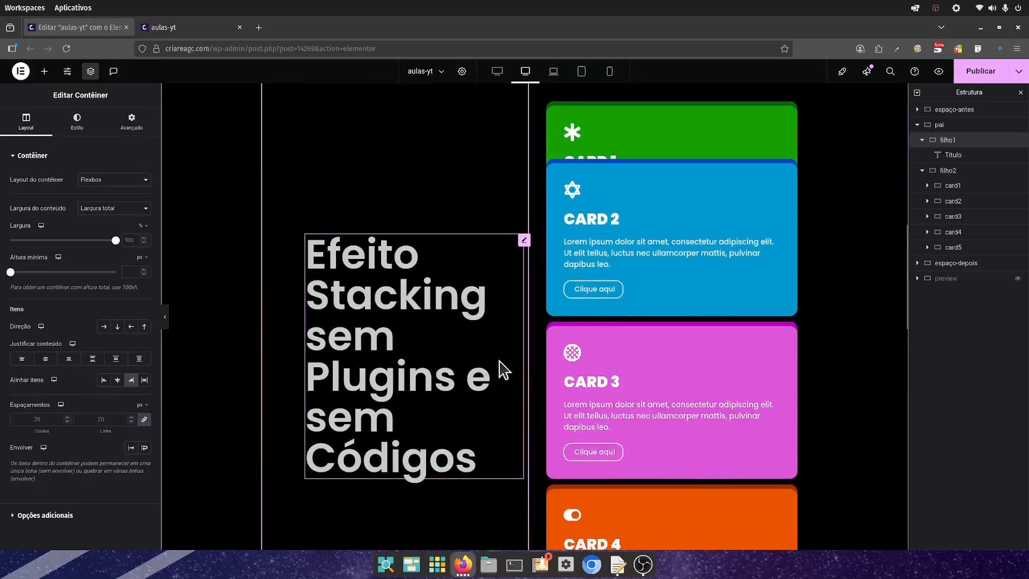
scroll(503, 370, up, 3)
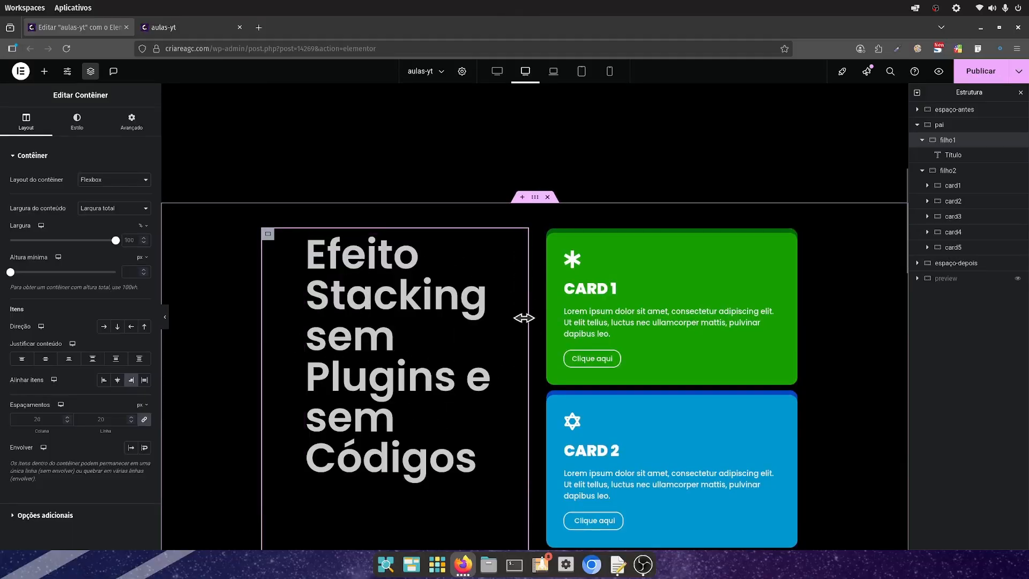
scroll(484, 351, down, 2)
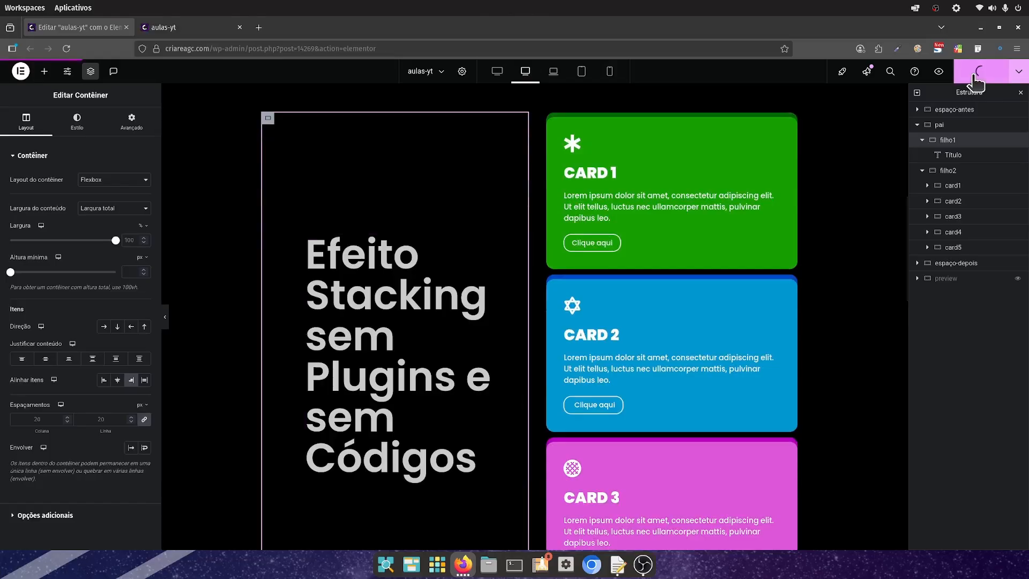
click(938, 71)
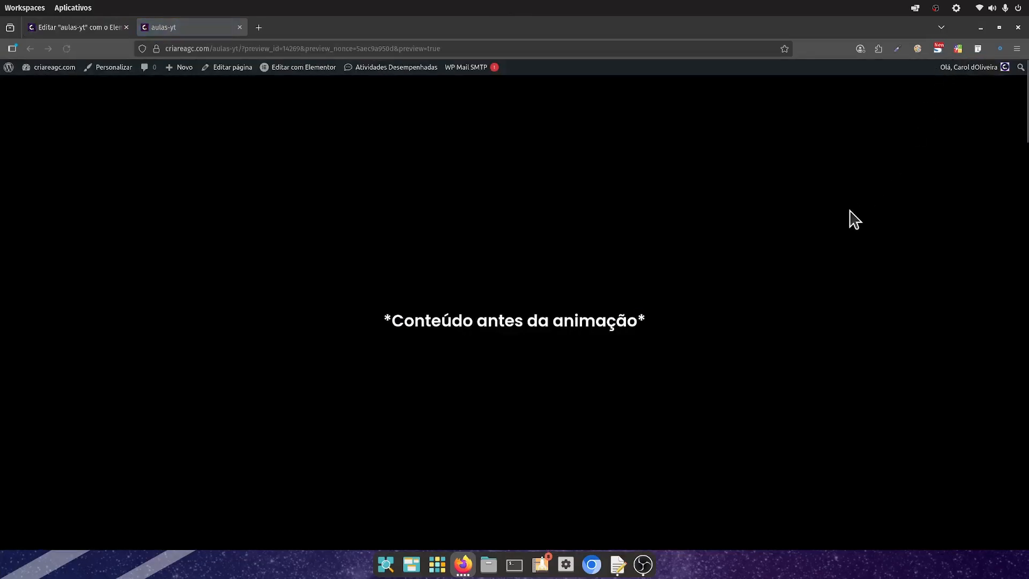
Step: Examine in the preview how all five cards stack in order beside the realigned sticky heading
scroll(842, 213, down, 5)
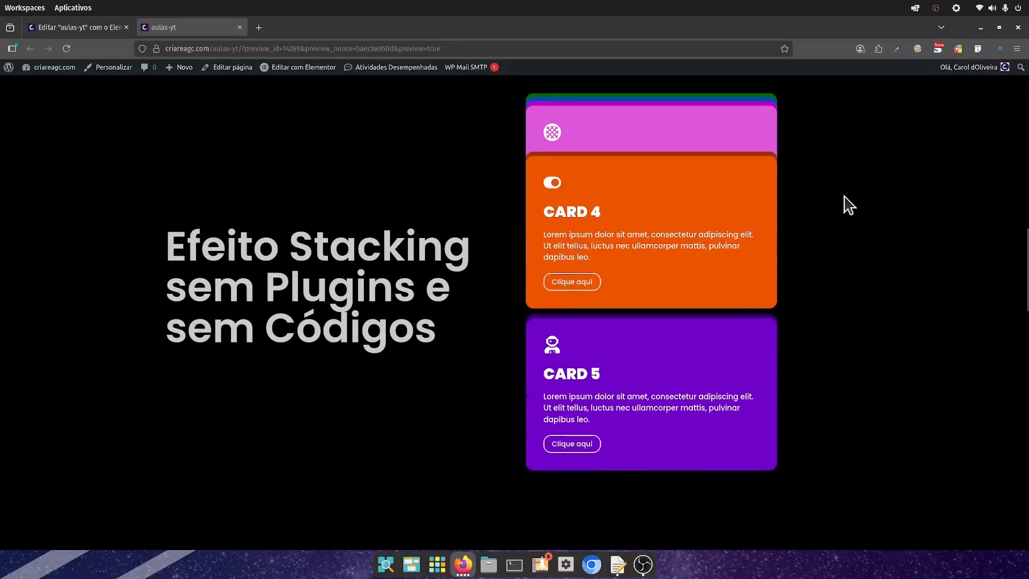
scroll(845, 205, down, 3)
scroll(852, 268, up, 4)
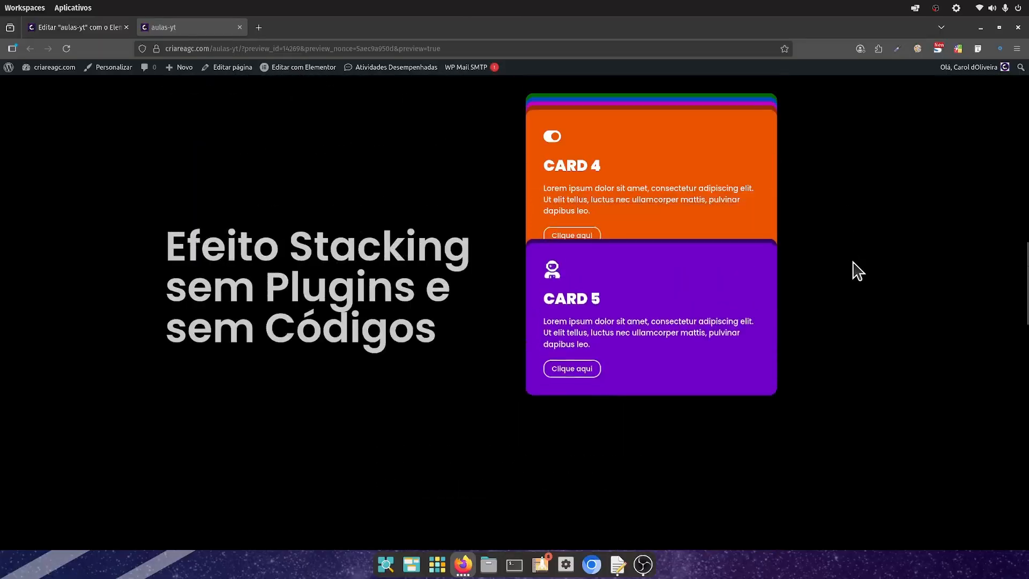
scroll(855, 310, up, 5)
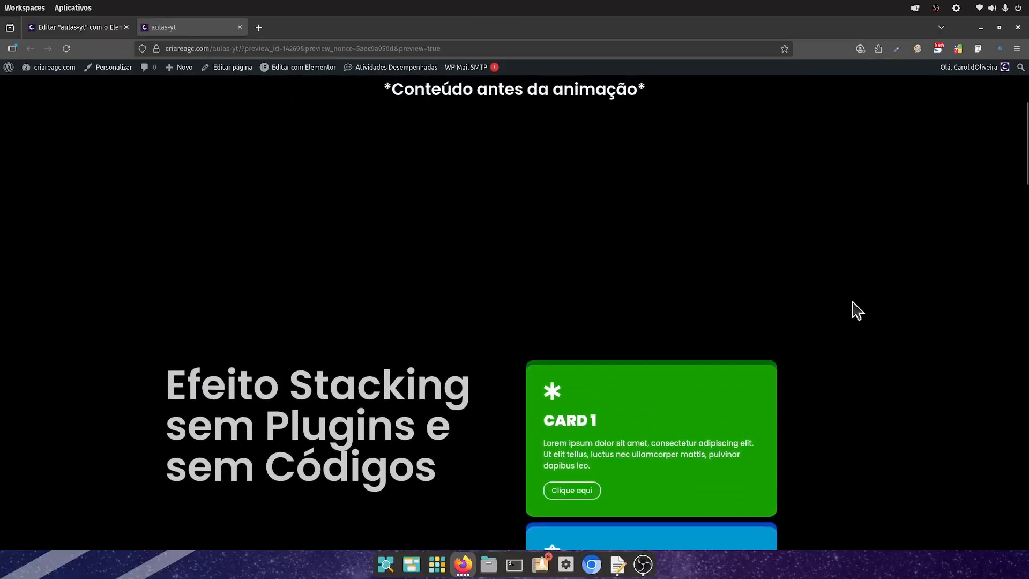
scroll(856, 309, down, 2)
scroll(857, 310, down, 5)
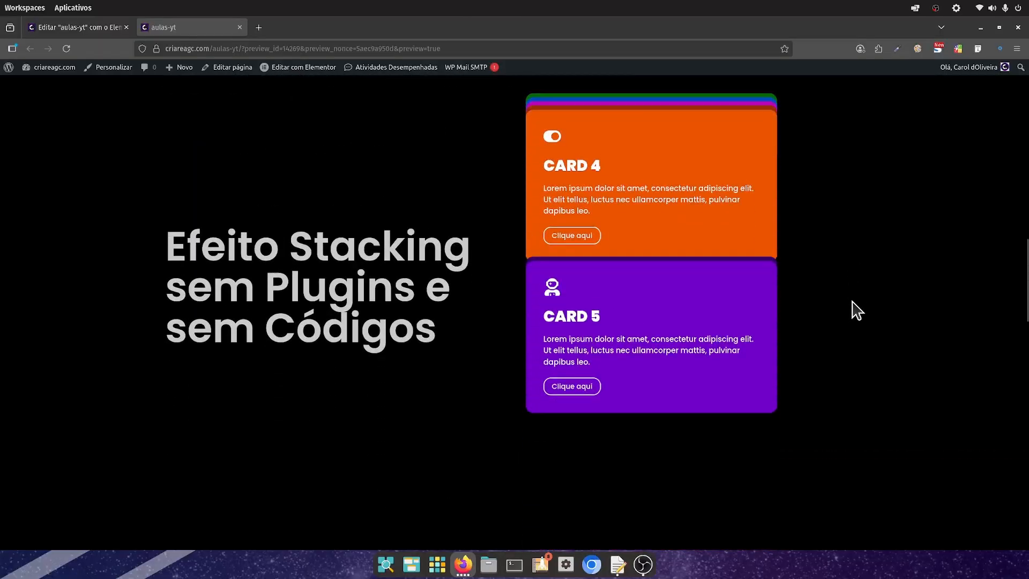
scroll(857, 310, down, 3)
scroll(853, 308, up, 5)
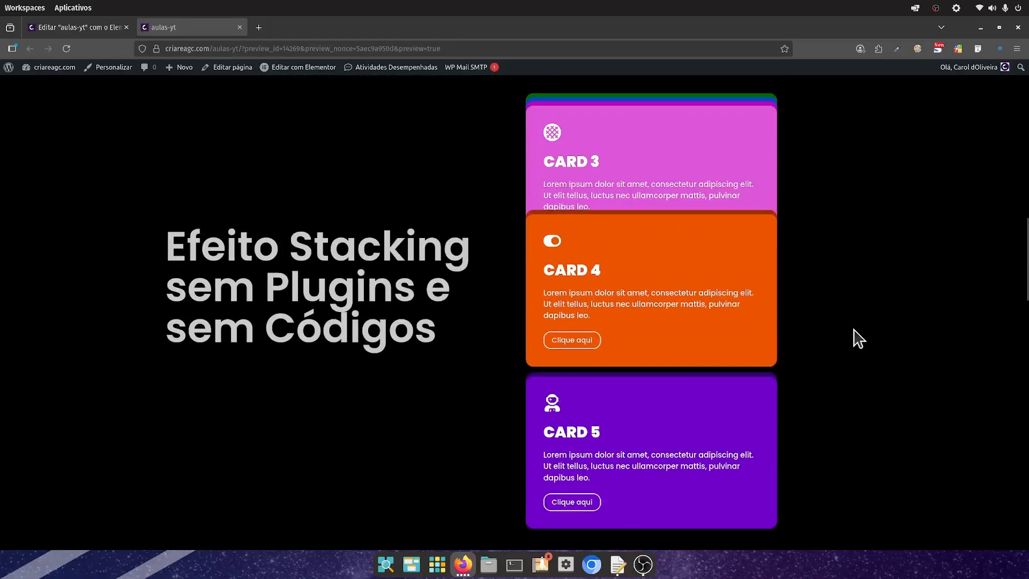
scroll(857, 338, up, 5)
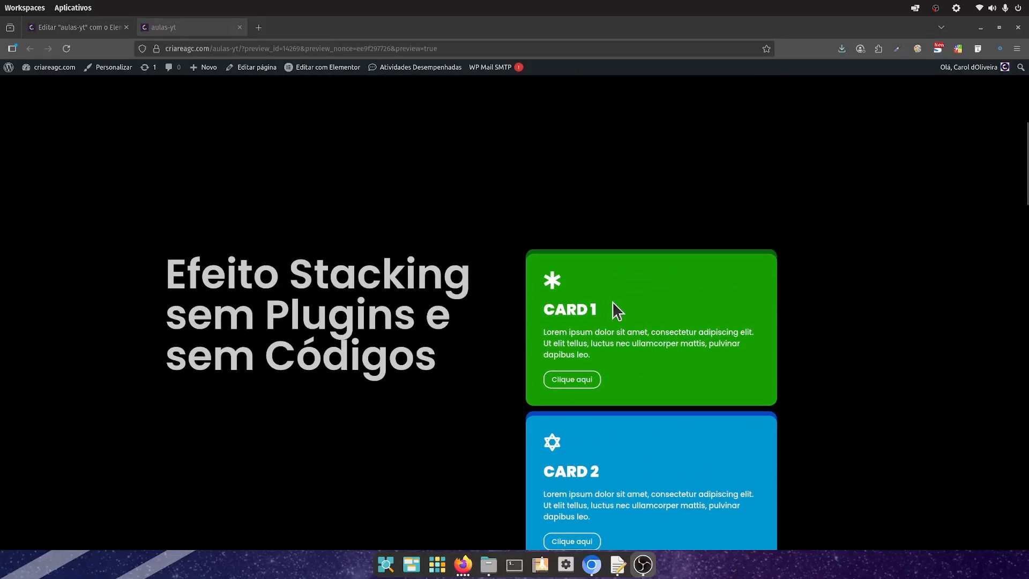
Step: Return to the editor, switch to the notebook view and open card1's container layout settings
click(86, 28)
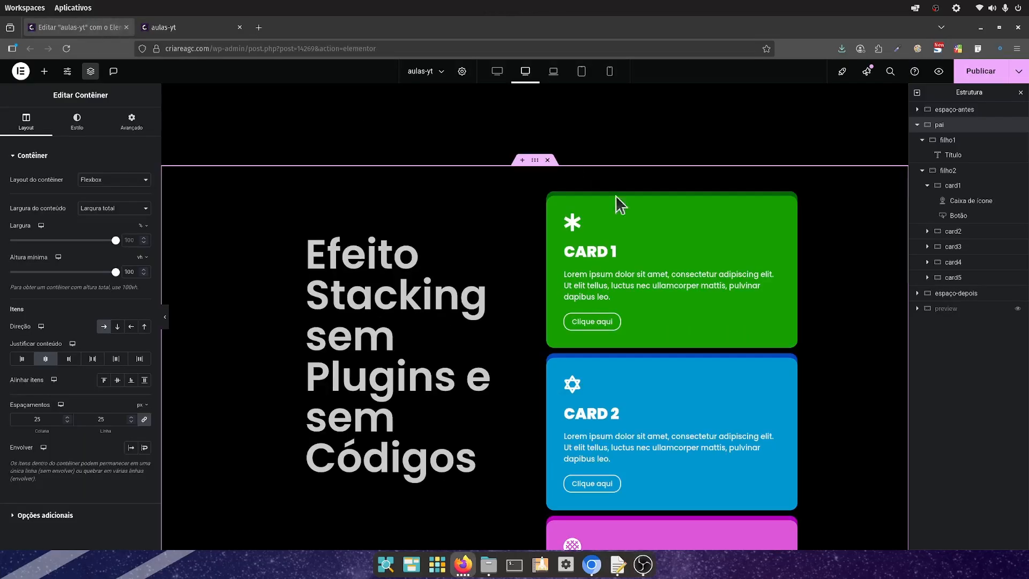
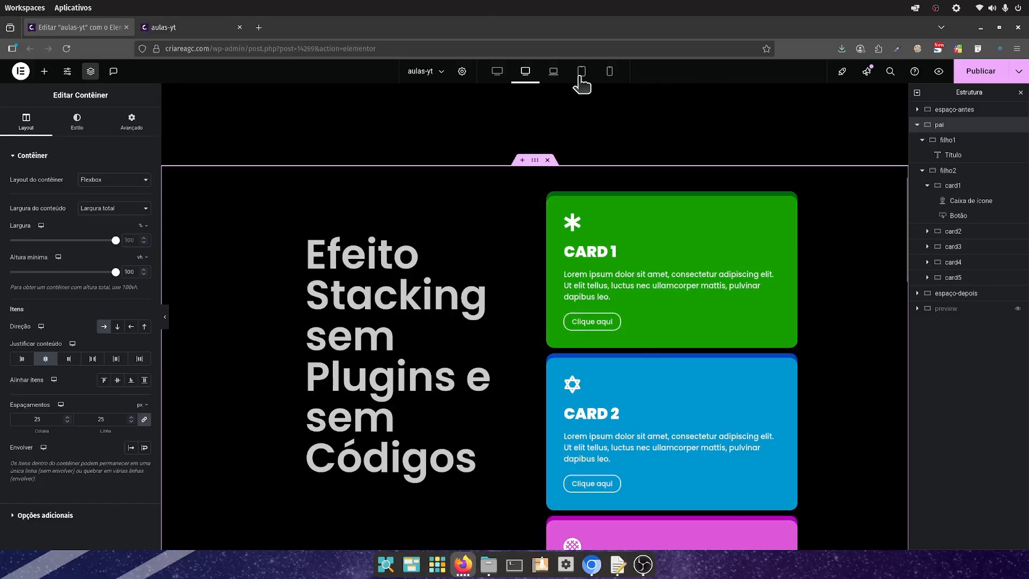
scroll(671, 246, down, 3)
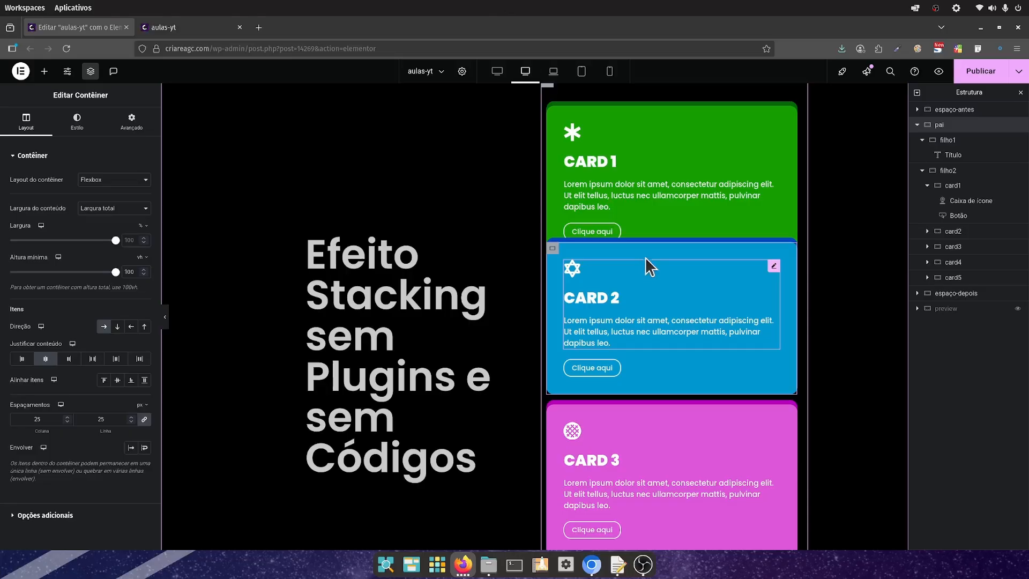
scroll(718, 305, up, 3)
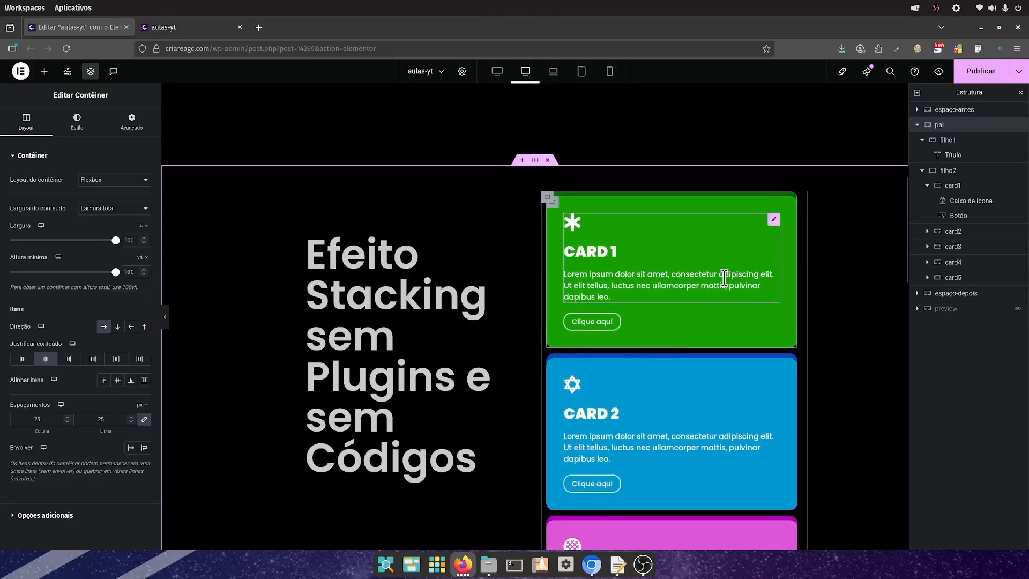
click(555, 73)
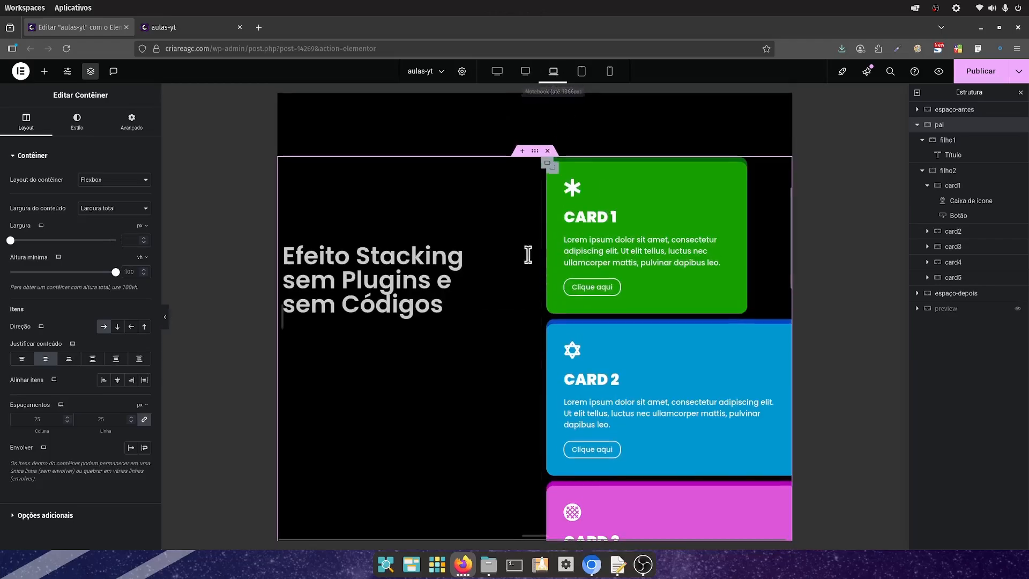
click(550, 164)
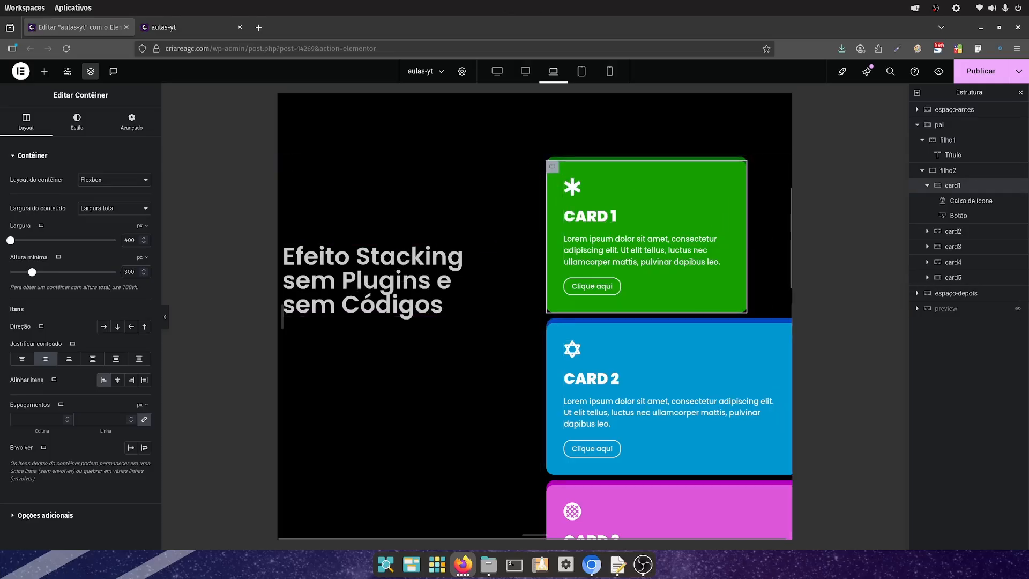
Step: Unhide the preview container and examine how its cards and heading behave in the notebook view
click(1018, 316)
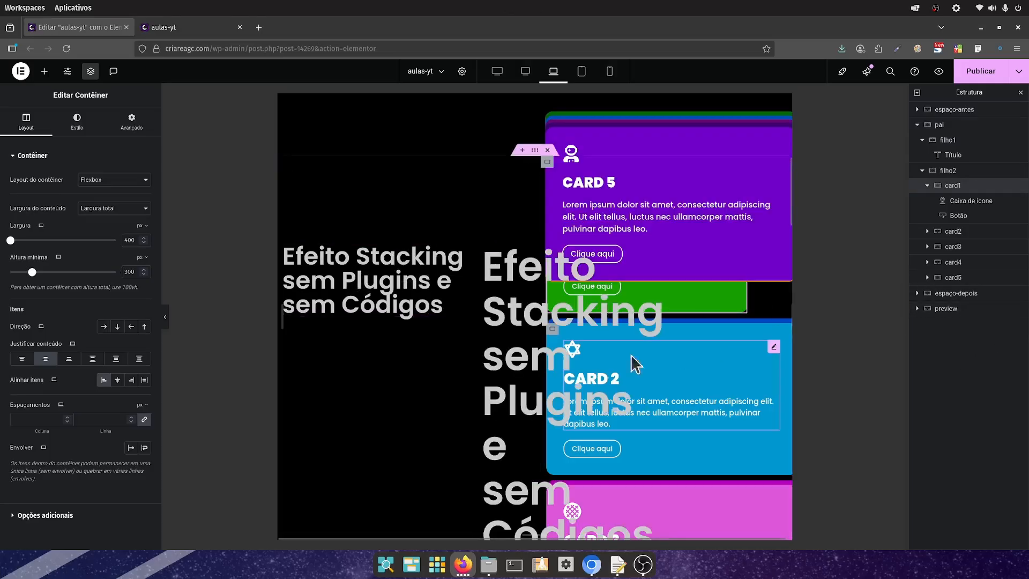
scroll(611, 309, down, 12)
scroll(643, 322, up, 12)
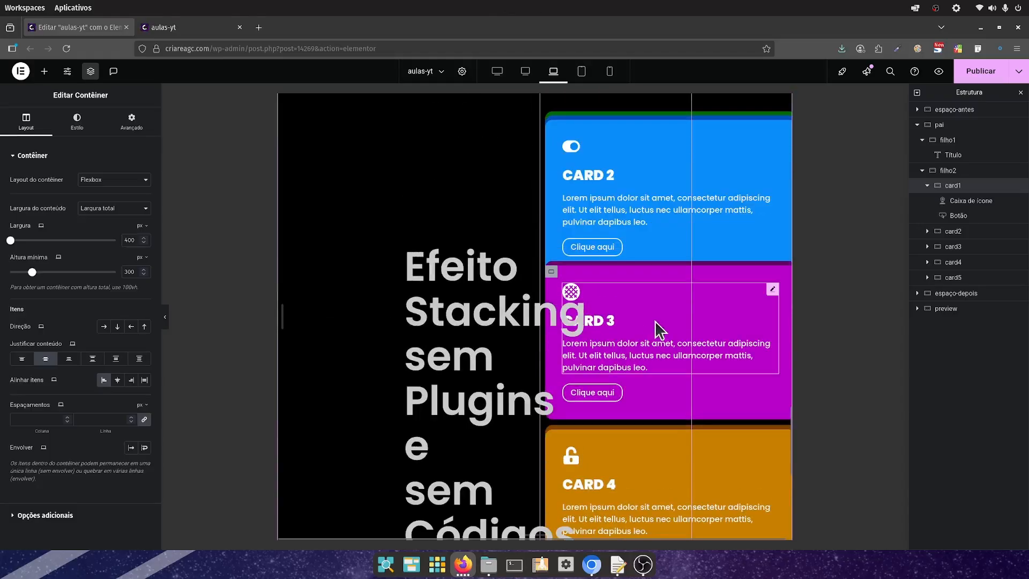
Step: Set the preview container's padding to 0 on all sides for the notebook view and publish the page
scroll(590, 329, down, 2)
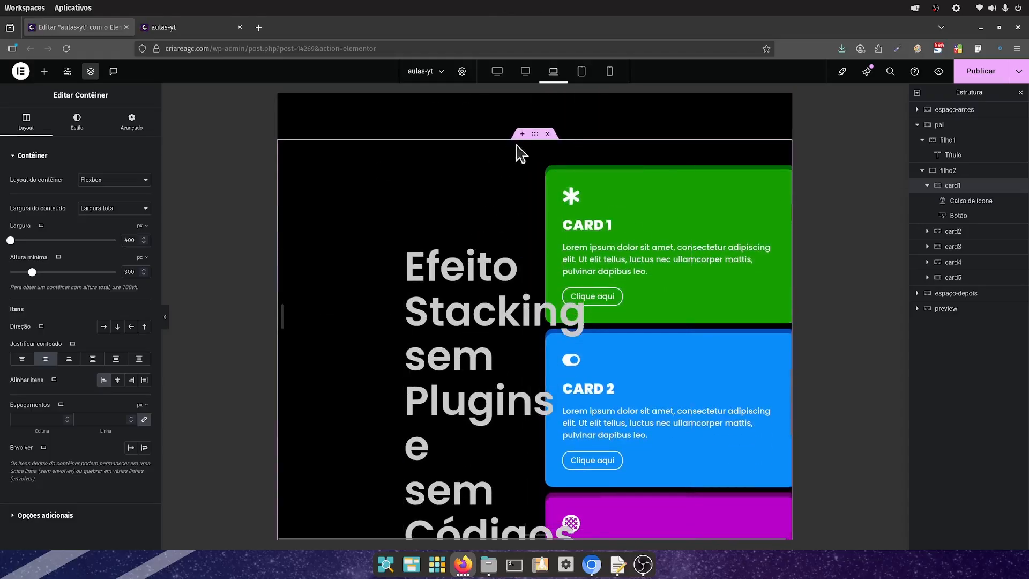
click(536, 135)
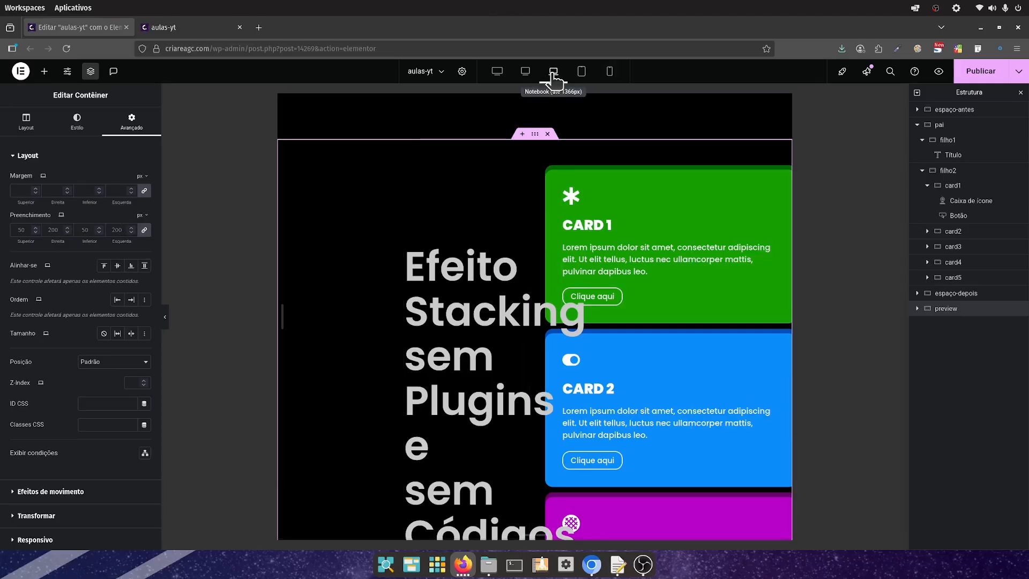
click(145, 229)
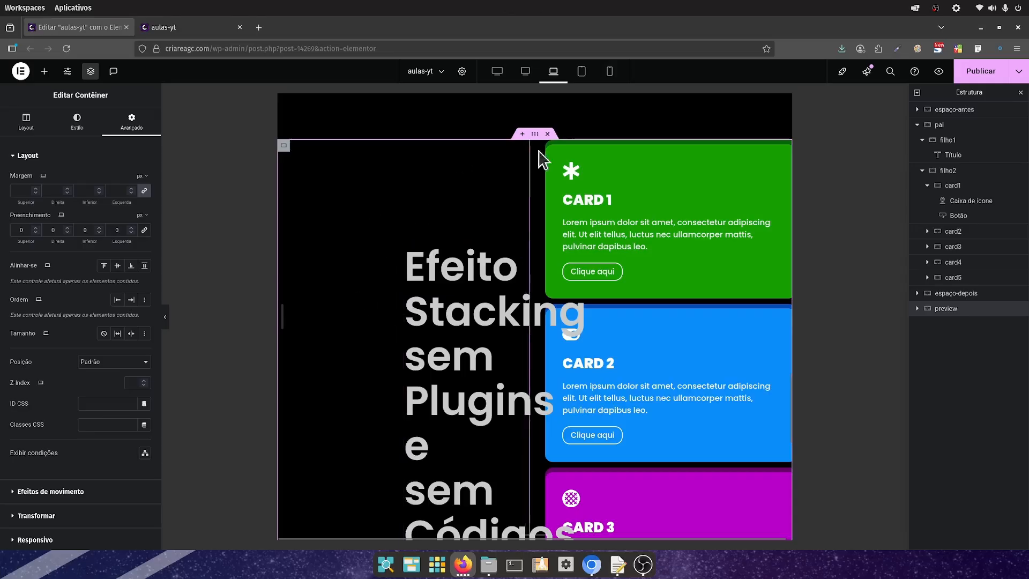
click(985, 73)
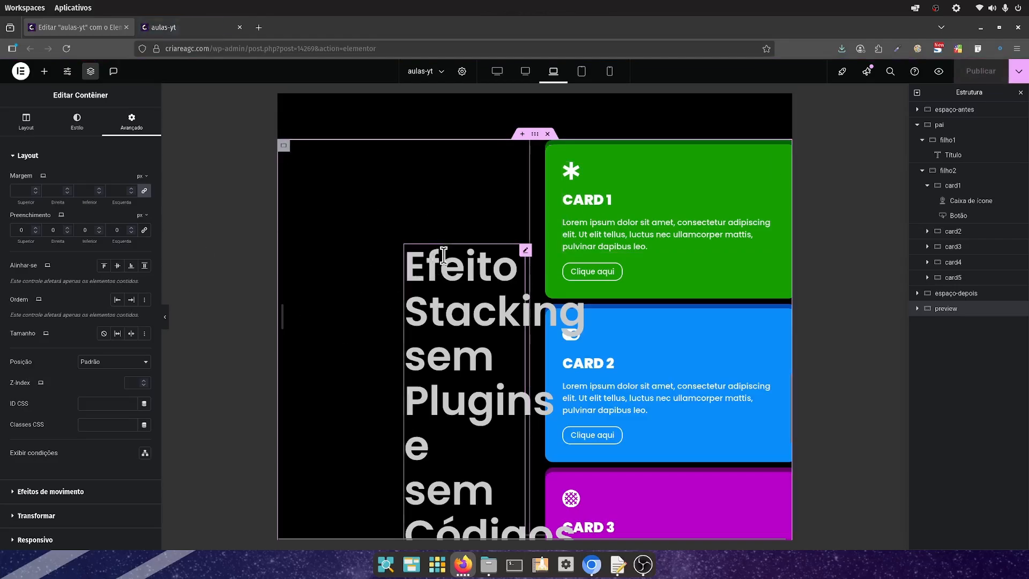
Step: Reload the editor and examine how the preview cards stack beside the heading in the desktop view
key(F5)
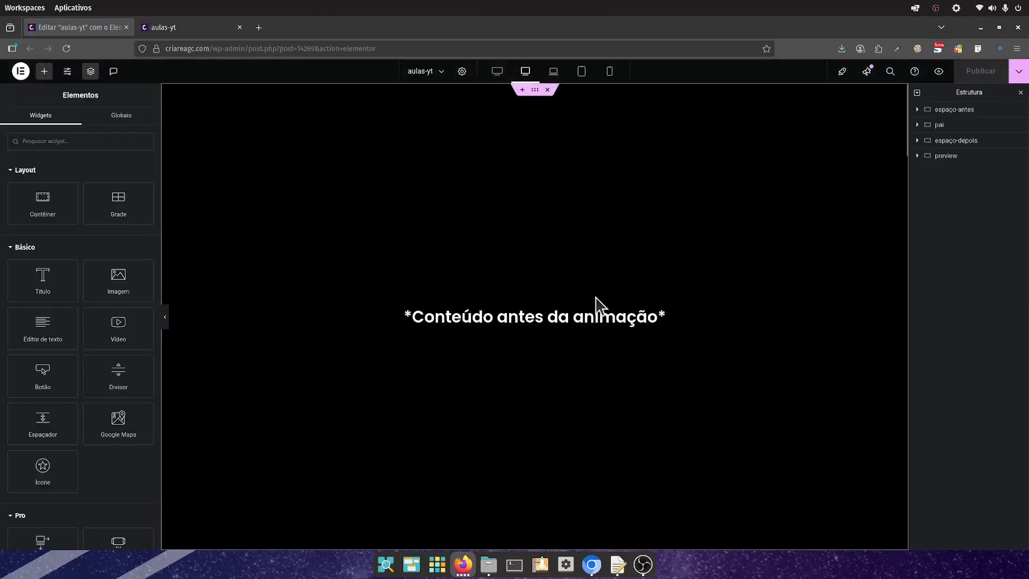
scroll(597, 289, down, 5)
scroll(601, 287, up, 10)
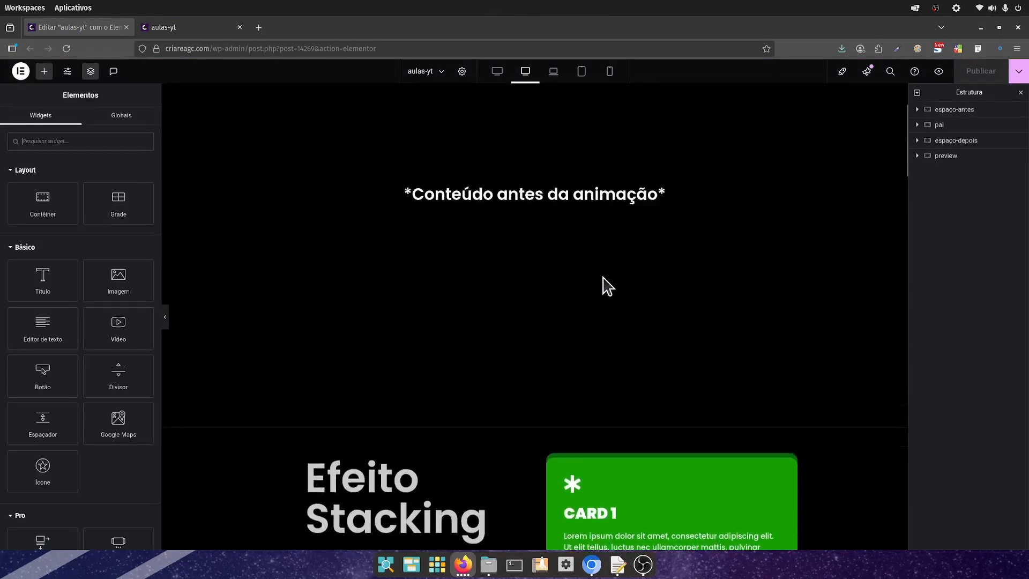
scroll(601, 287, down, 4)
scroll(604, 287, down, 5)
scroll(604, 288, up, 10)
scroll(604, 285, down, 2)
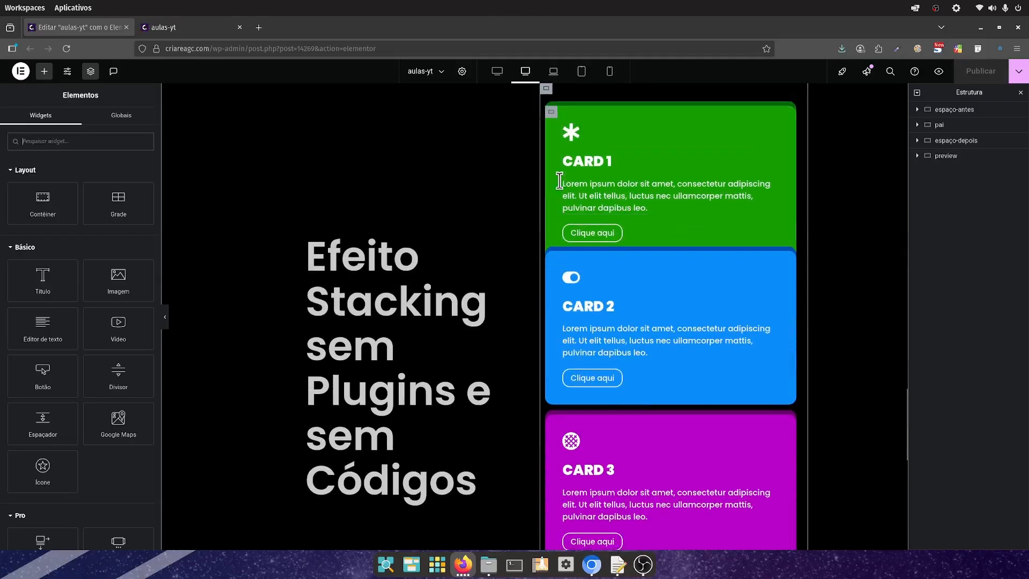
Step: In the notebook view, align the items of the preview heading's container to the start and publish the page
click(552, 74)
scroll(601, 379, down, 2)
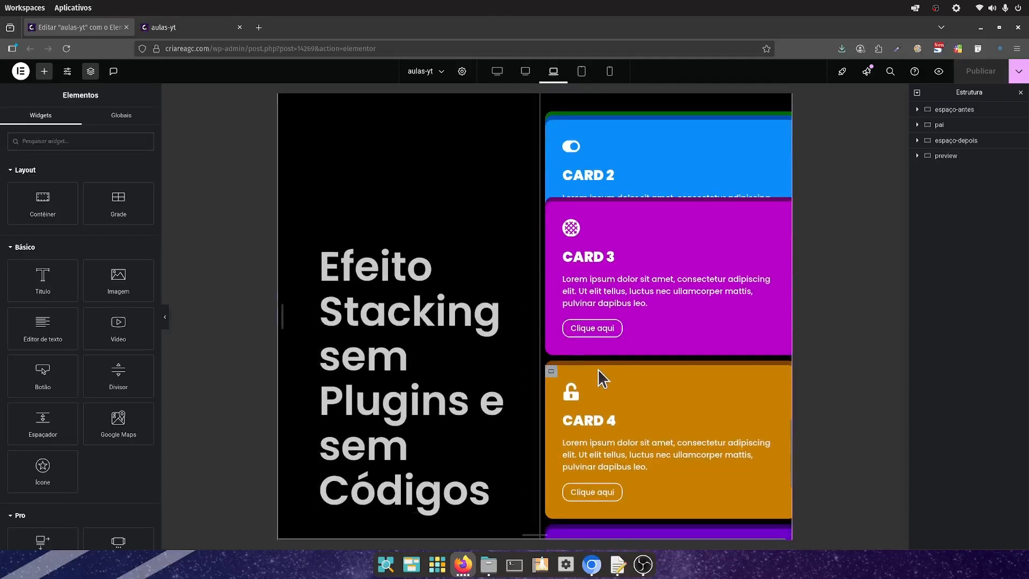
scroll(601, 379, up, 5)
scroll(594, 365, up, 4)
scroll(472, 322, down, 1)
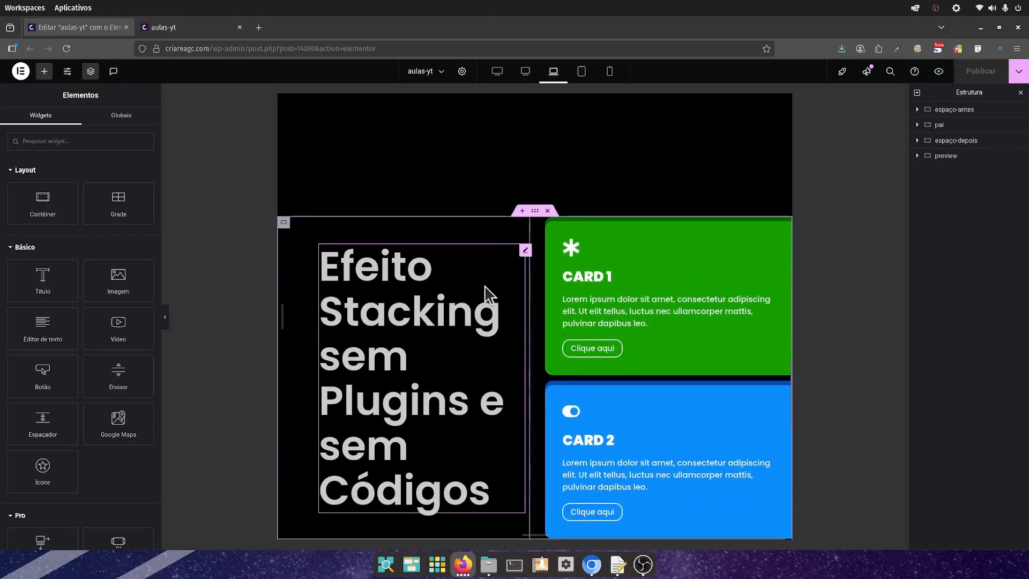
click(284, 222)
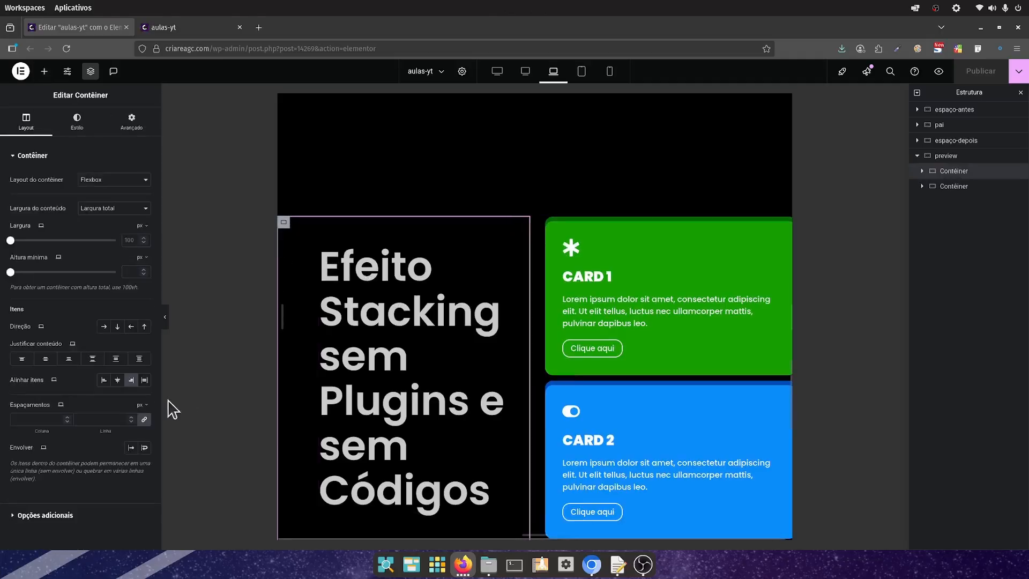
click(131, 380)
click(104, 380)
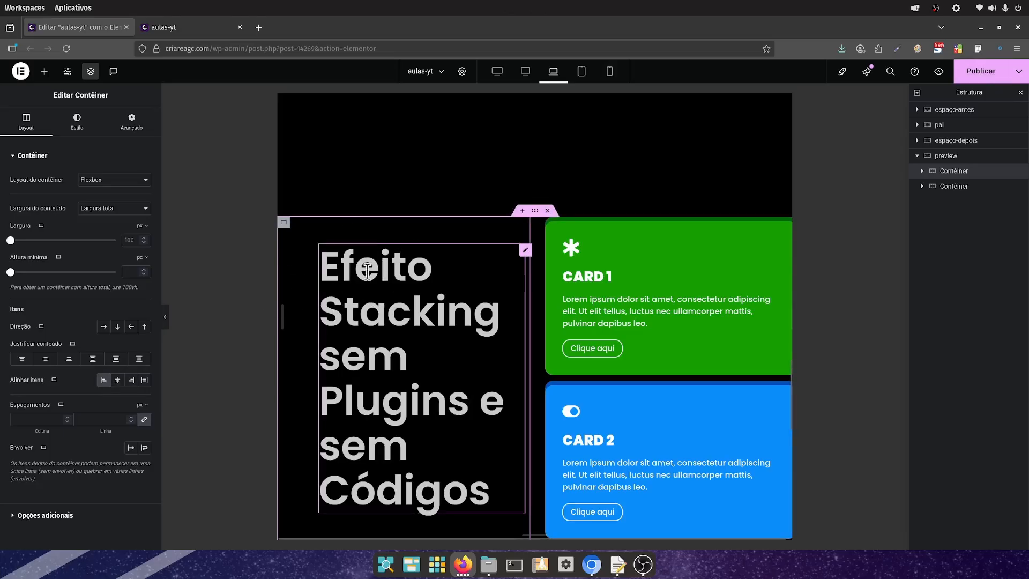
click(979, 73)
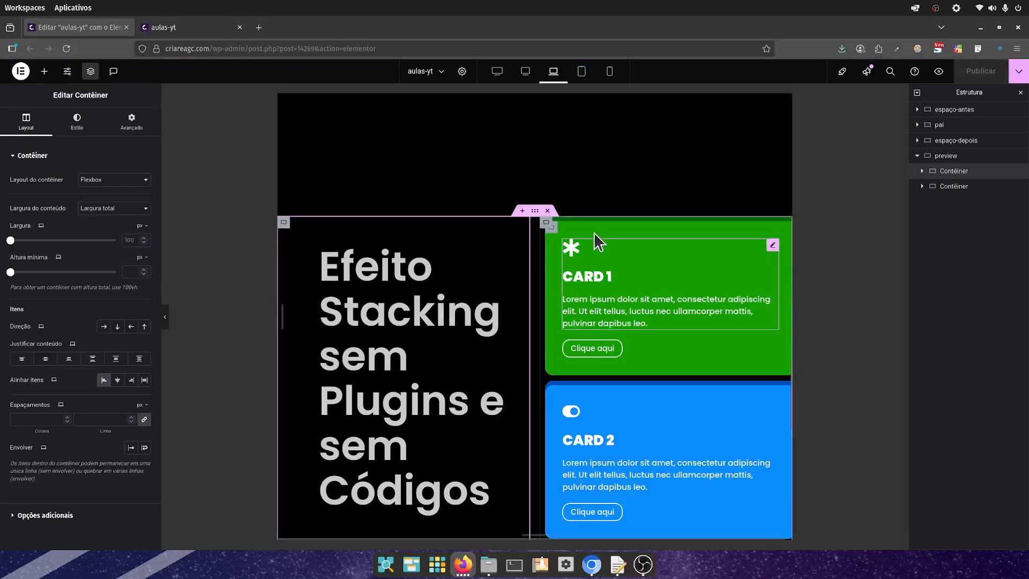
Step: Set the width of card container 1 in the preview to 400 px for notebooks and reduce its icon size
click(557, 236)
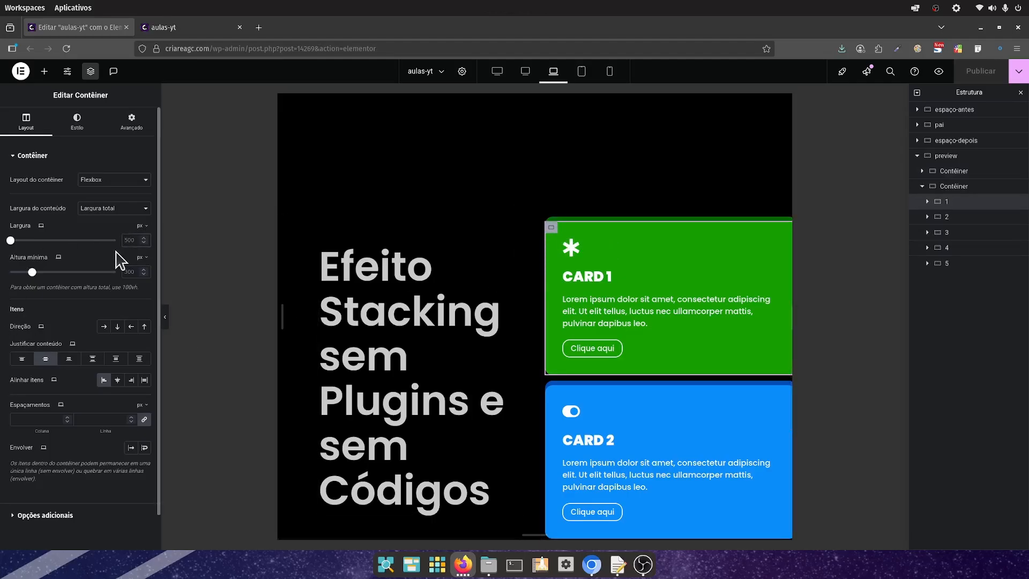
text(400)
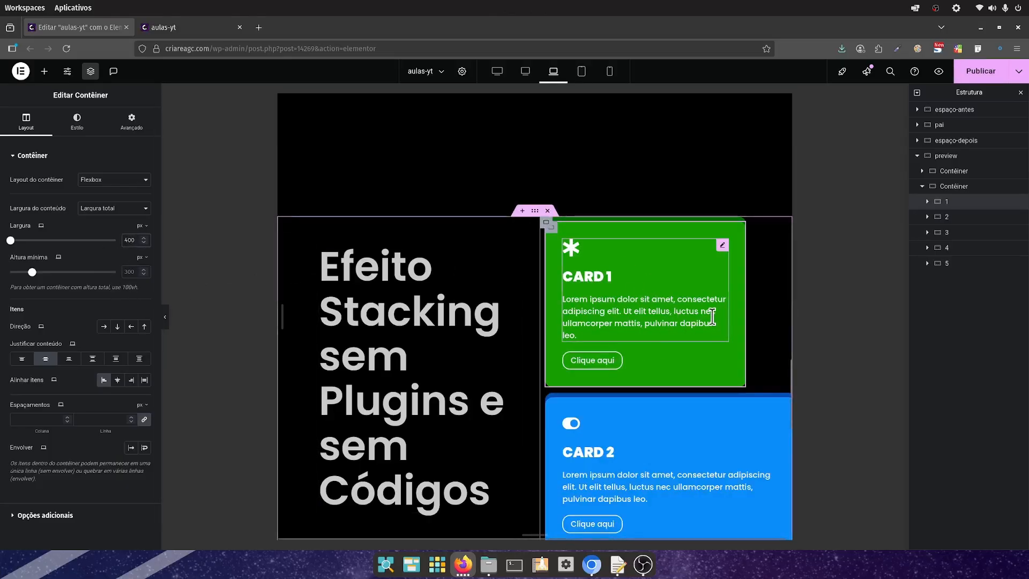
click(721, 249)
click(80, 121)
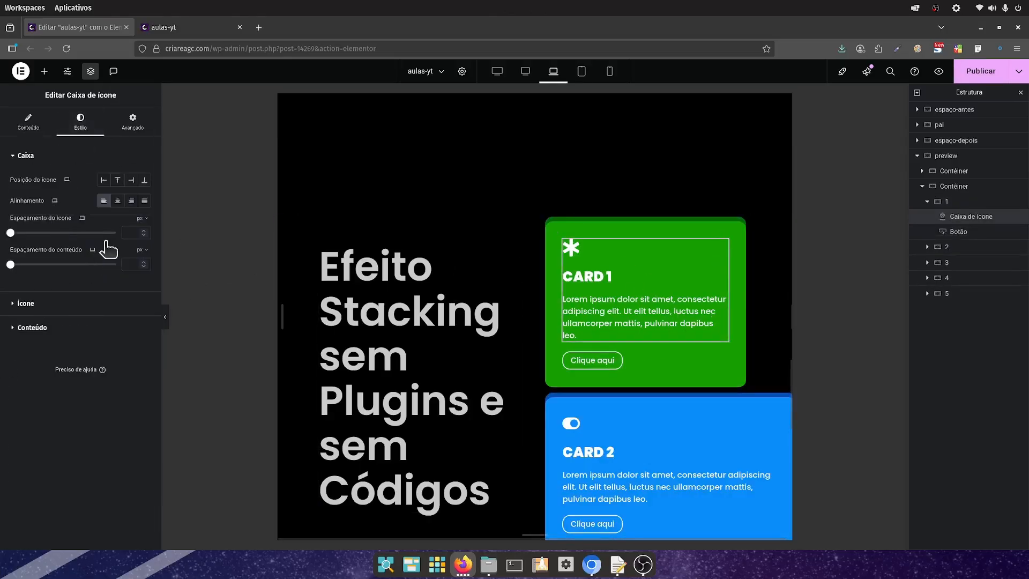
click(26, 304)
drag(21, 257, 15, 257)
Step: Reduce the font sizes of the title and description in card 1's icon box for the notebook view
click(33, 327)
click(27, 249)
drag(20, 328, 28, 327)
click(144, 249)
click(144, 375)
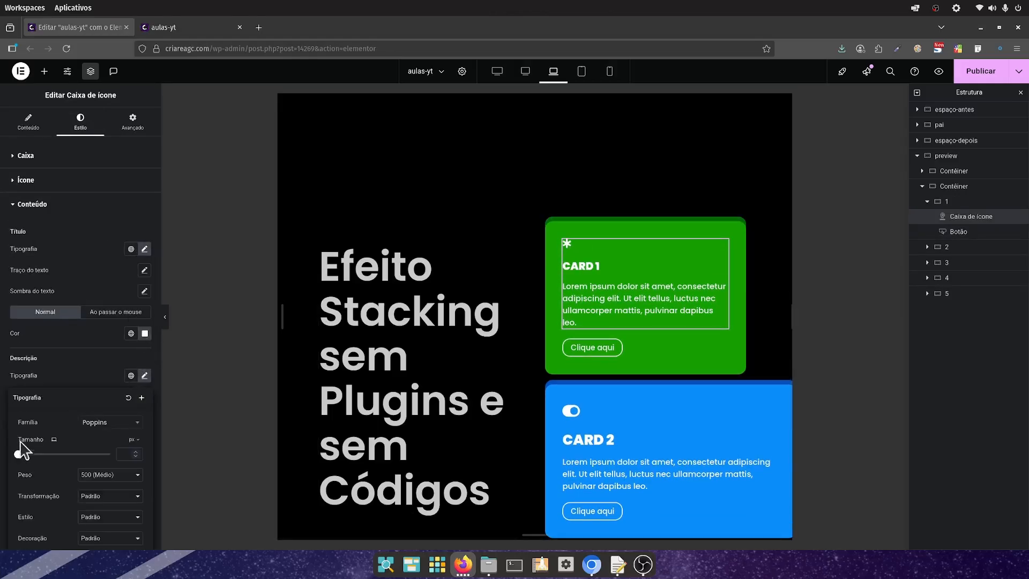
drag(19, 455, 25, 455)
Step: Set the font size of card 1's button to 9 px for the notebook view
click(600, 338)
click(76, 125)
click(144, 200)
drag(19, 279, 20, 280)
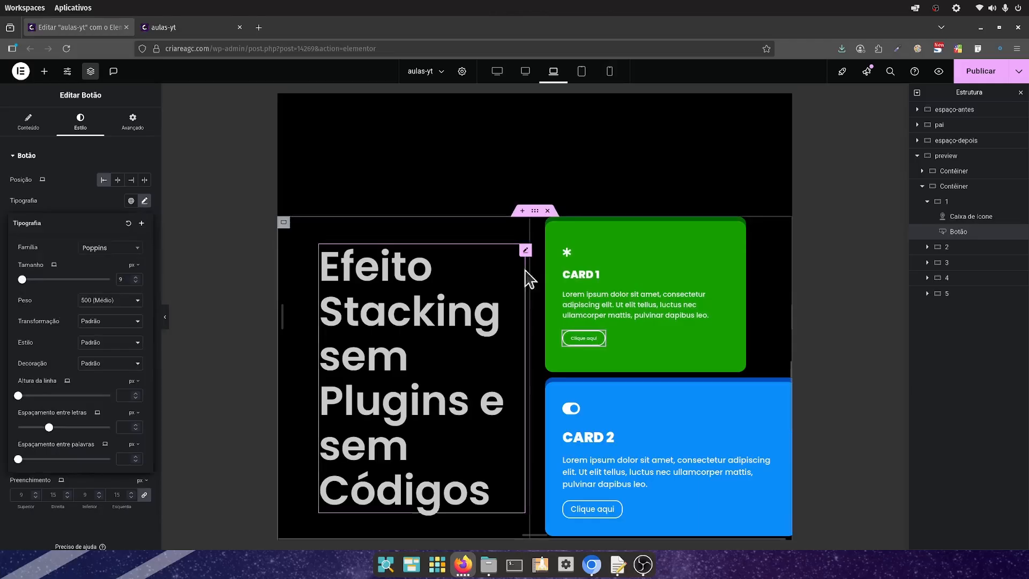
Step: Set card container 1's padding to 25 px on all sides for the notebook view
click(557, 234)
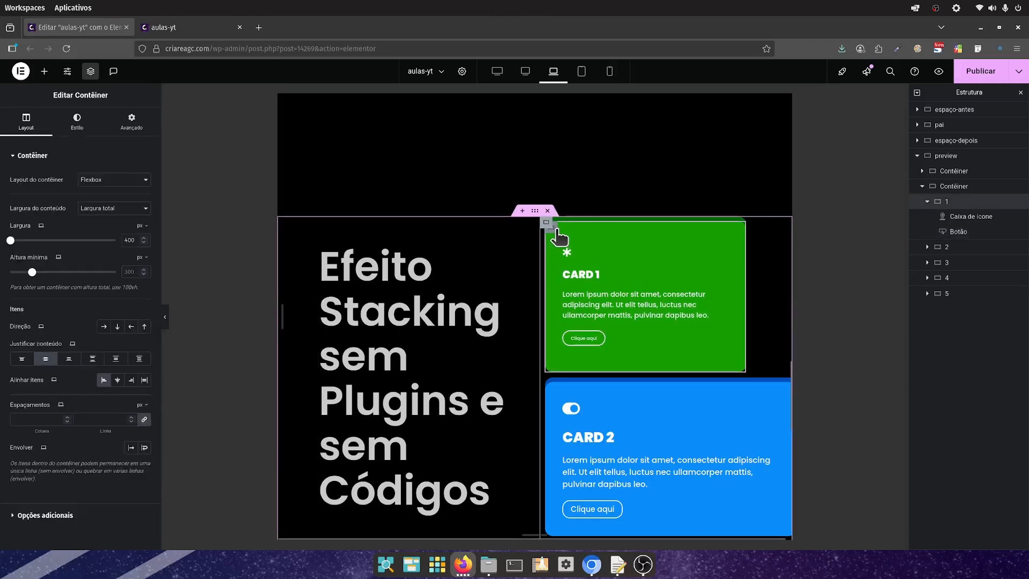
click(131, 122)
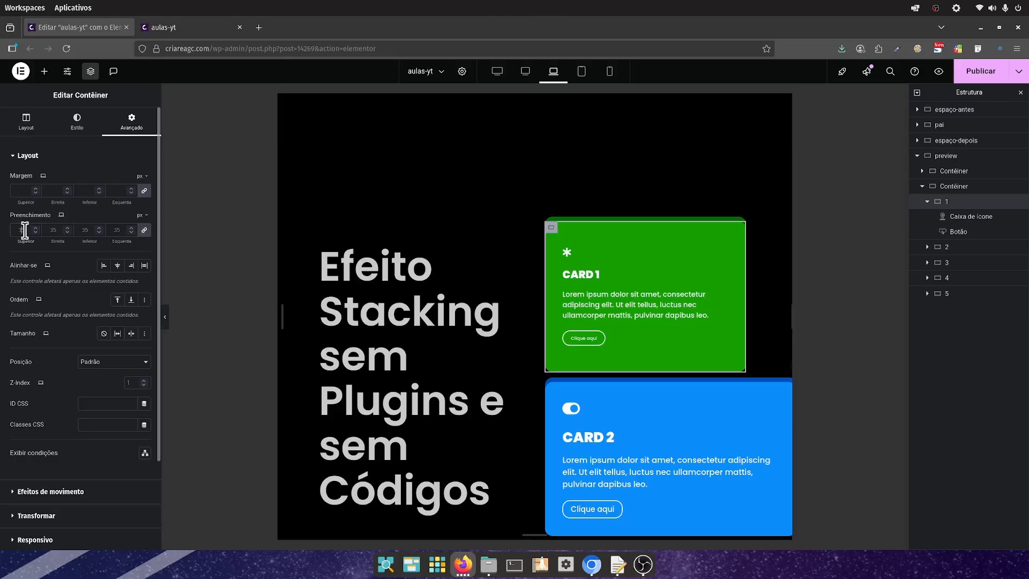
text(25)
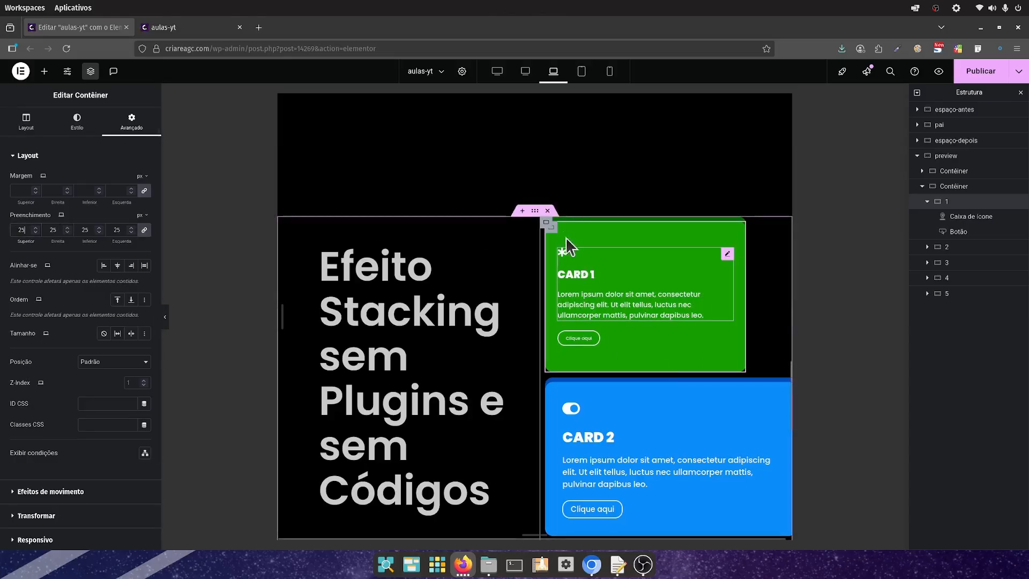
Step: Set card container 1's minimum height to 250 px for the notebook view
click(554, 227)
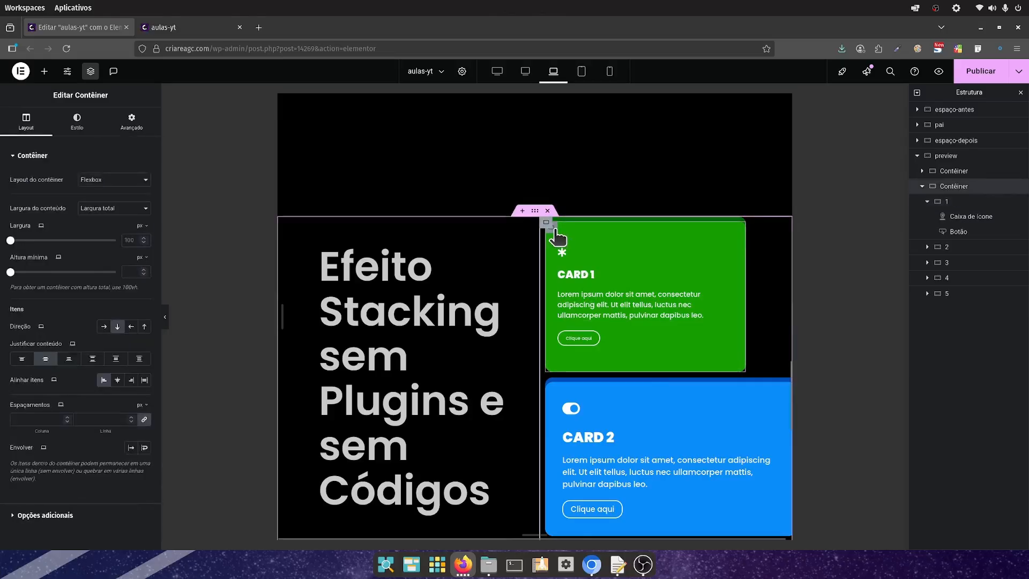
click(555, 229)
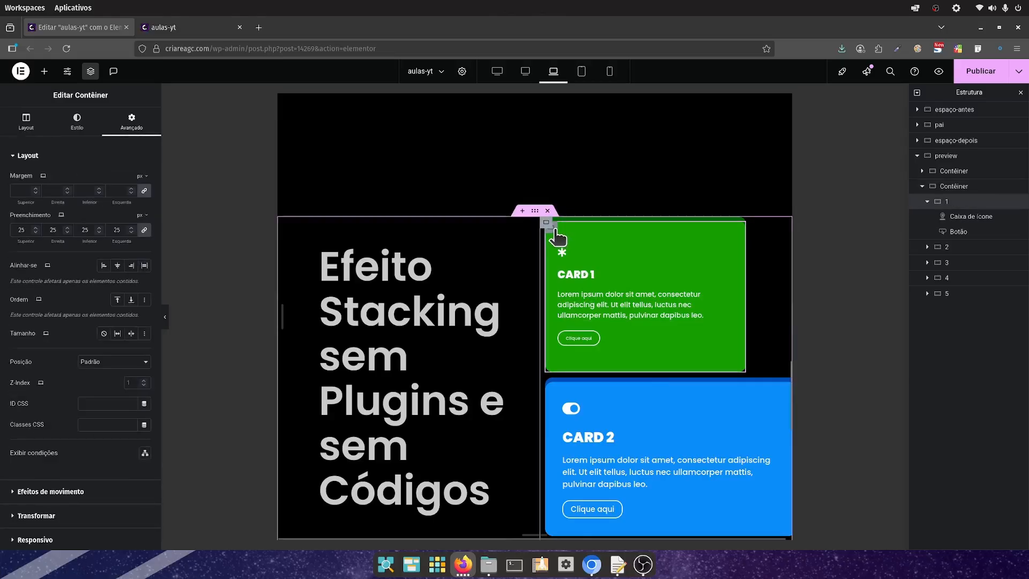
click(15, 117)
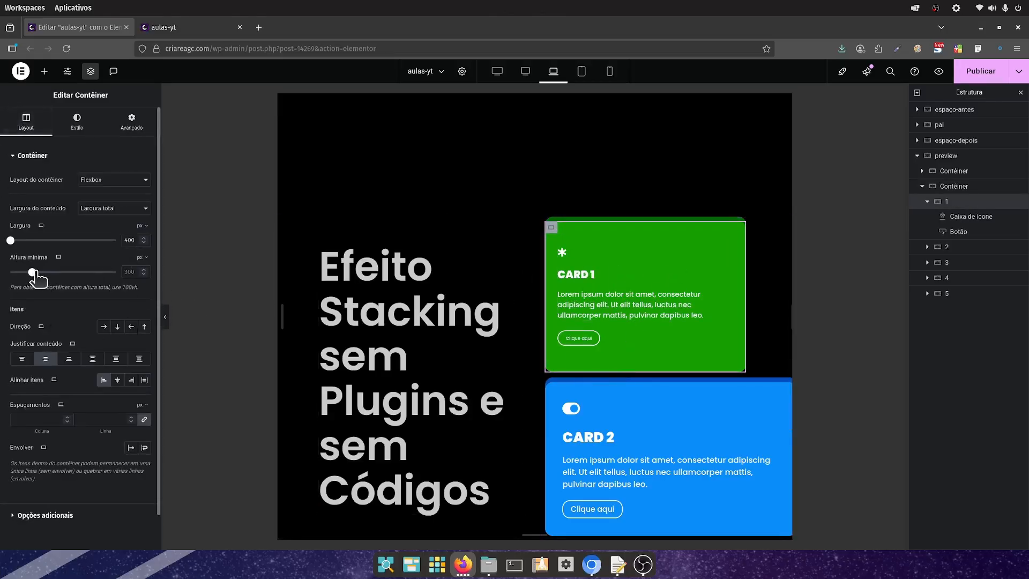
drag(32, 272, 28, 271)
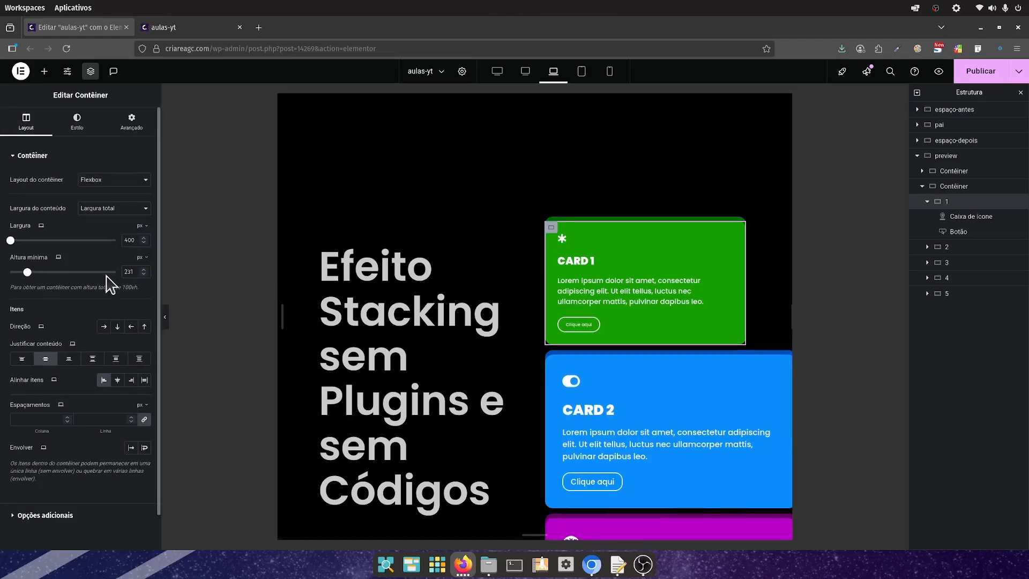
text(2)
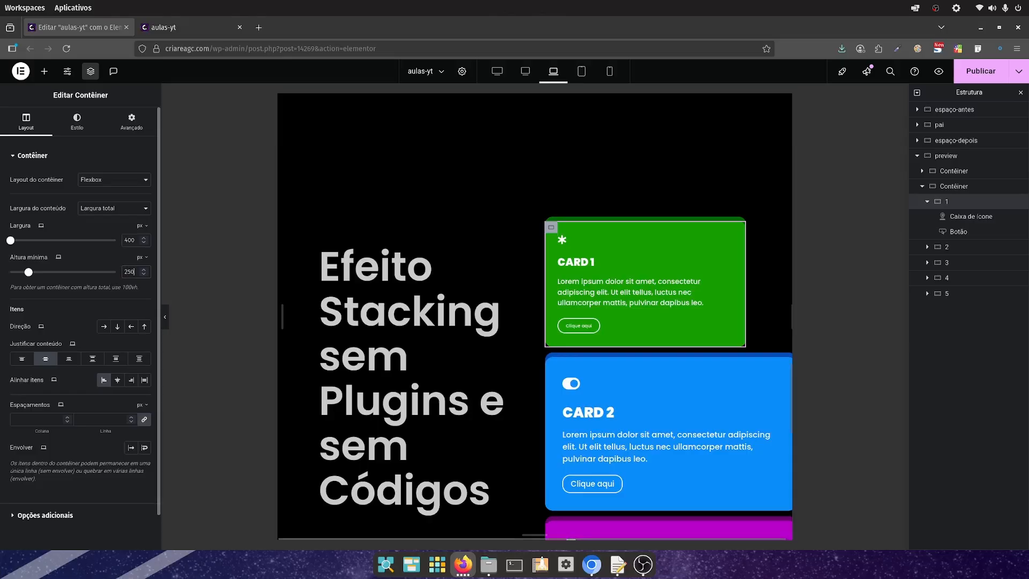
text(50)
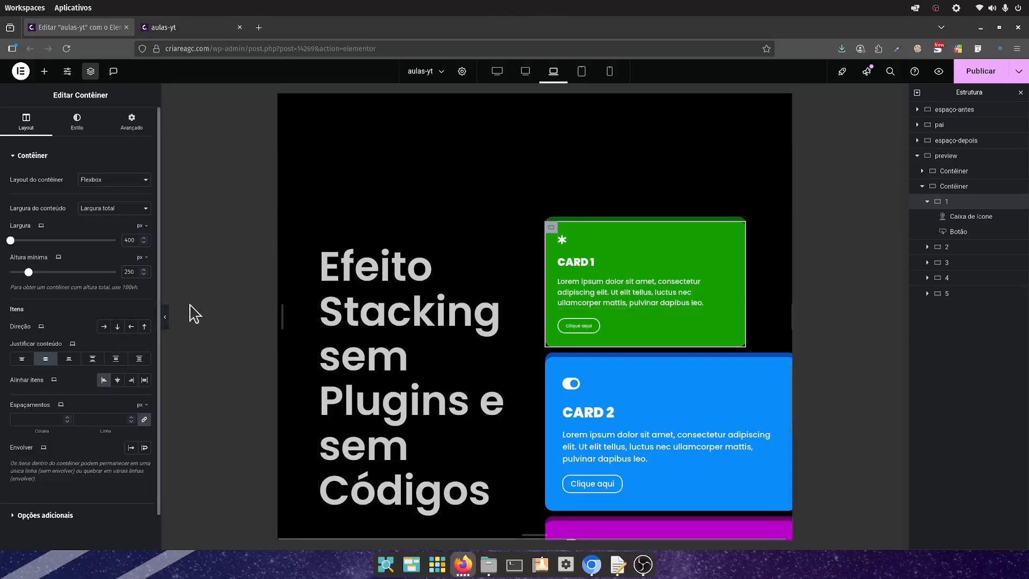
Step: Set the preview heading's font size to 54 px for the notebook view and check it while the cards stack
click(386, 305)
click(91, 119)
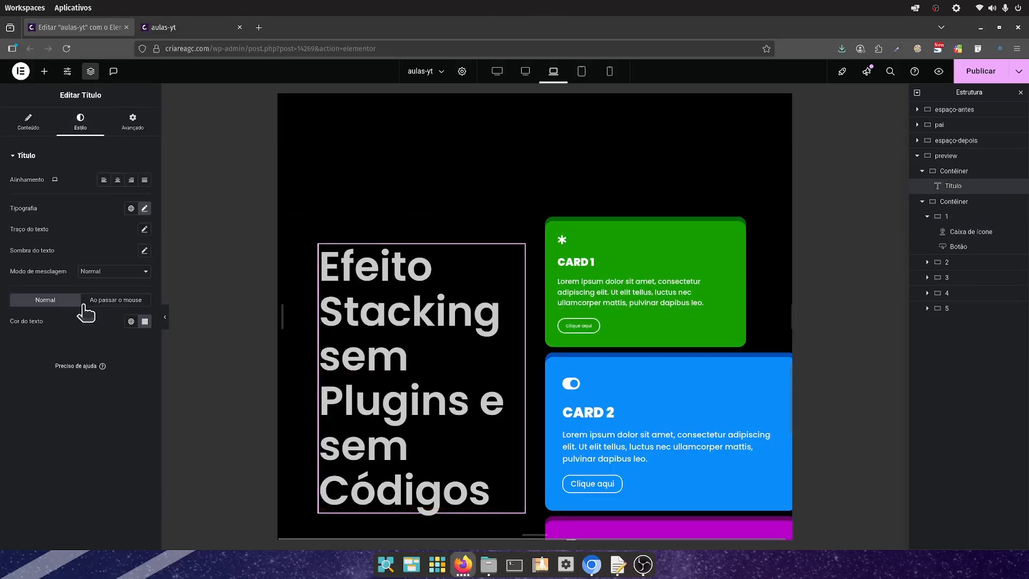
click(143, 209)
drag(55, 286, 43, 287)
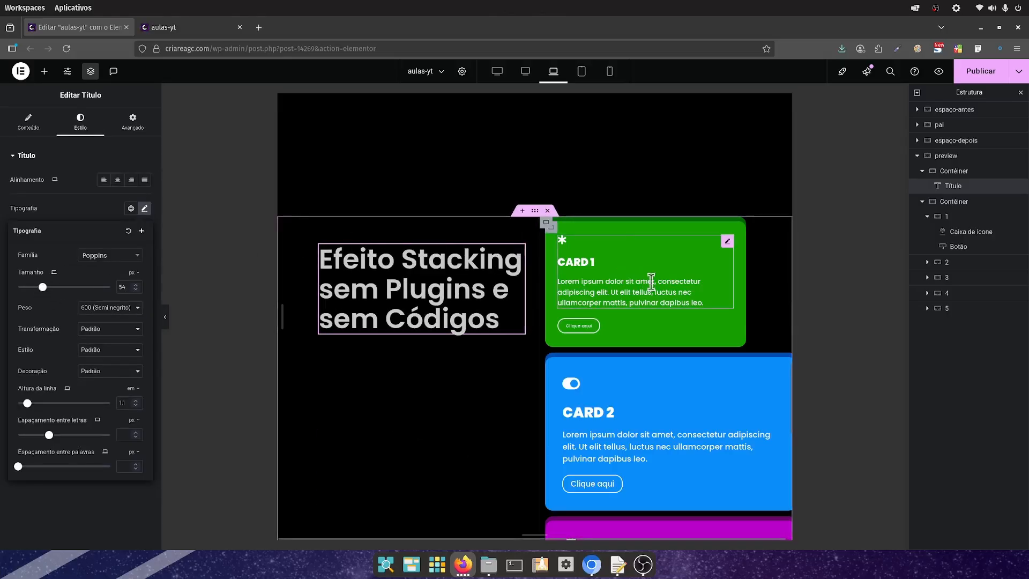
scroll(672, 301, down, 5)
scroll(680, 306, down, 3)
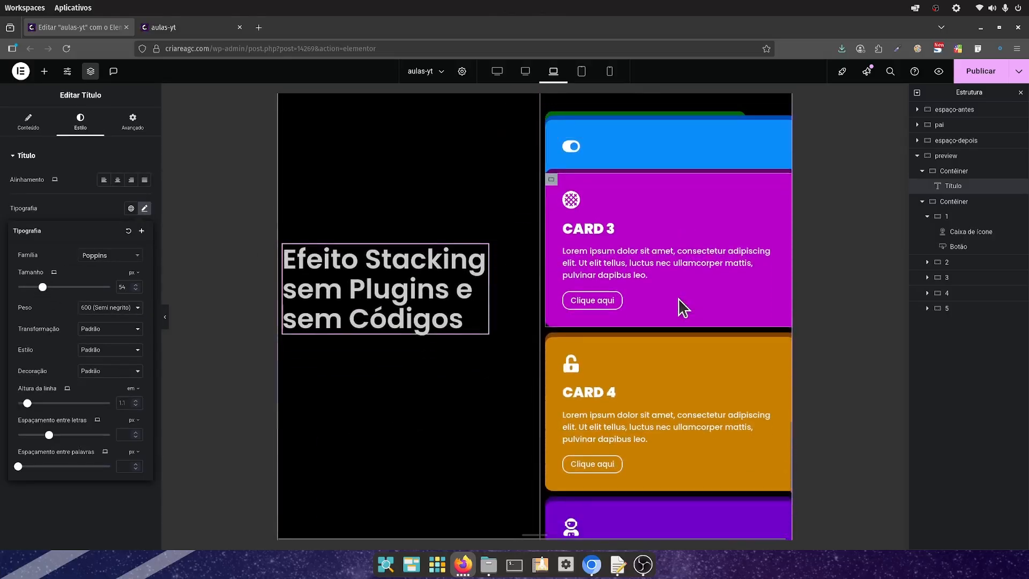
scroll(670, 301, up, 10)
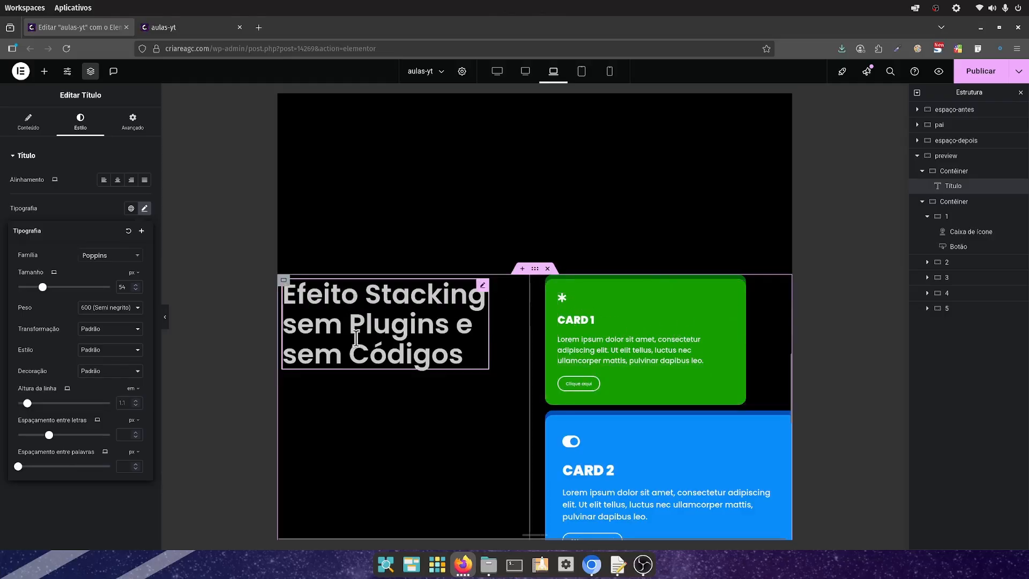
Step: Set the preview container's notebook padding to 25 px at top and bottom and 35 px at right and left
click(535, 269)
click(132, 121)
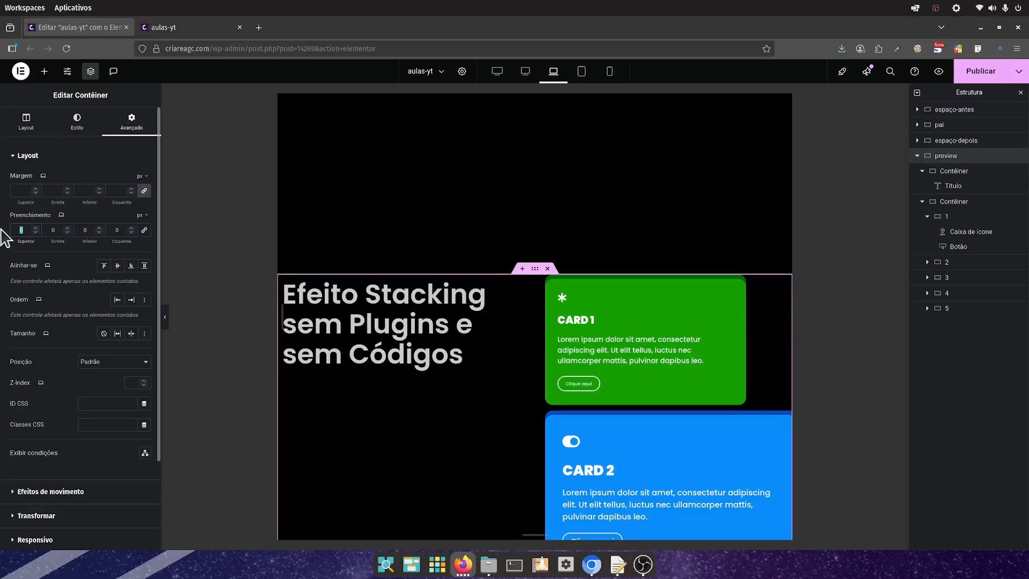
text(15)
key(BackSpace)
key(BackSpace)
text(25)
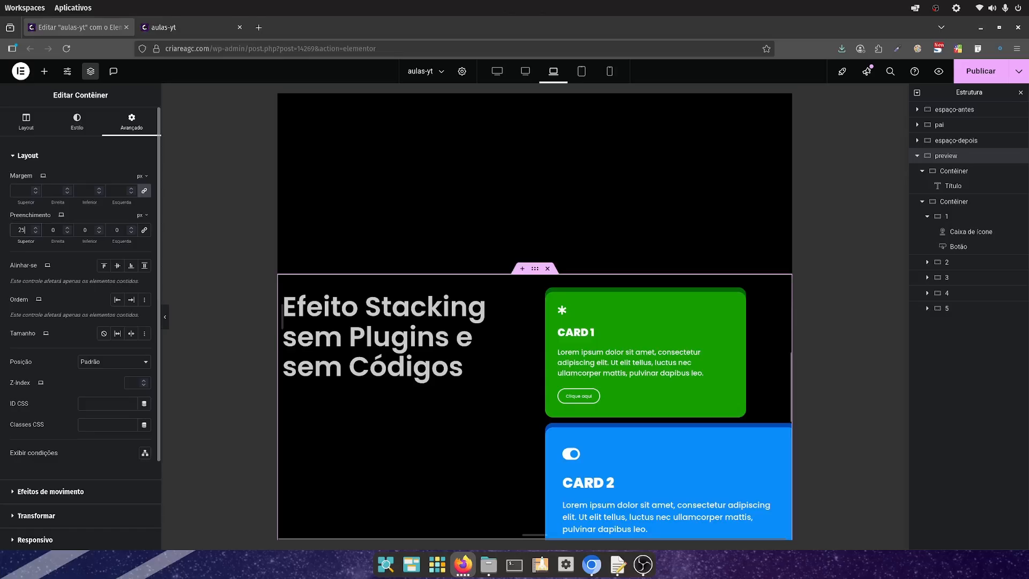
click(77, 232)
text(25)
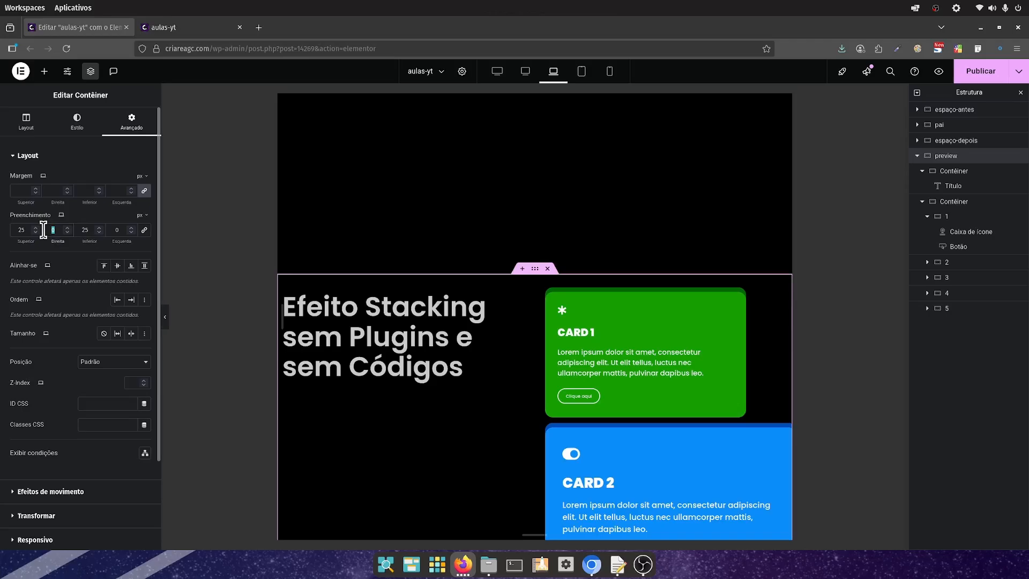
text(3535)
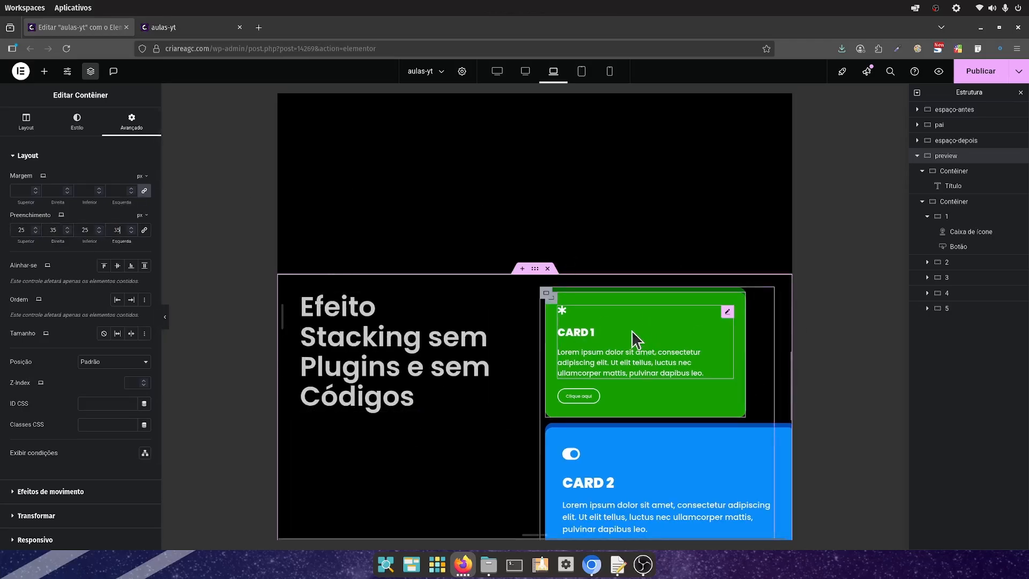
scroll(670, 305, down, 3)
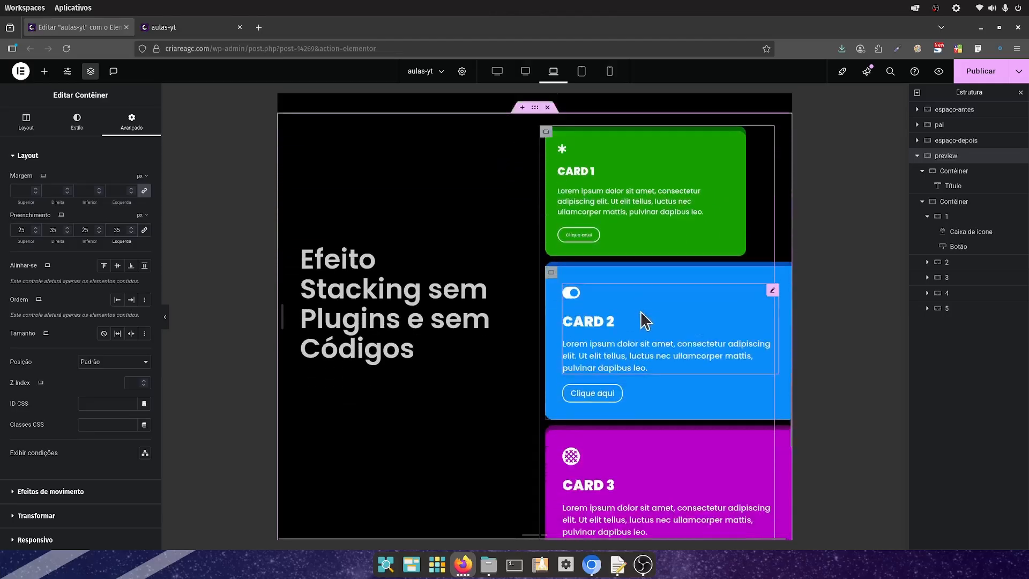
Step: Copy card 1's icon box and paste its style onto the icon boxes of cards 2 and 3
scroll(659, 317, down, 3)
scroll(669, 318, up, 4)
right_click(673, 238)
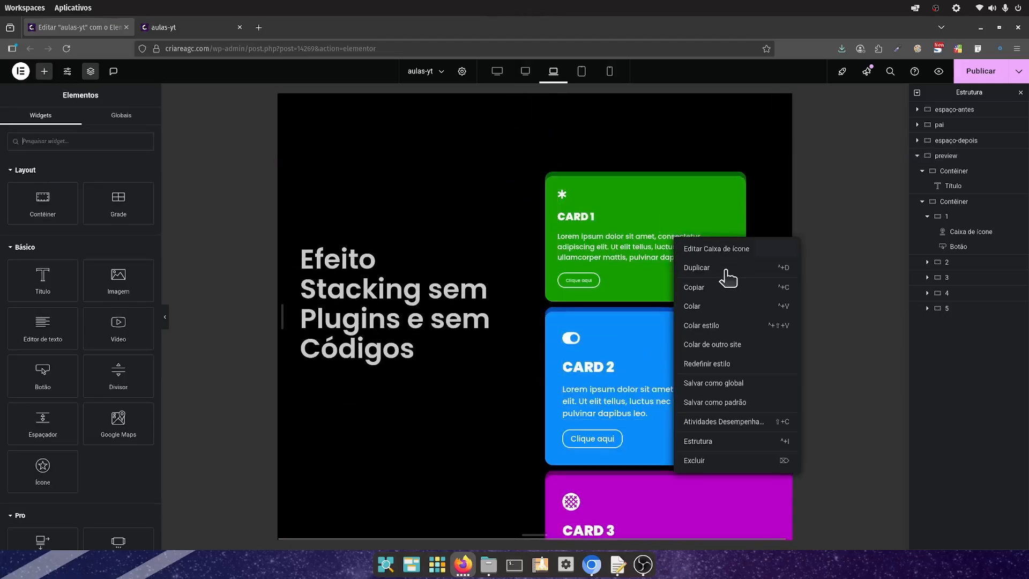
click(677, 321)
right_click(627, 375)
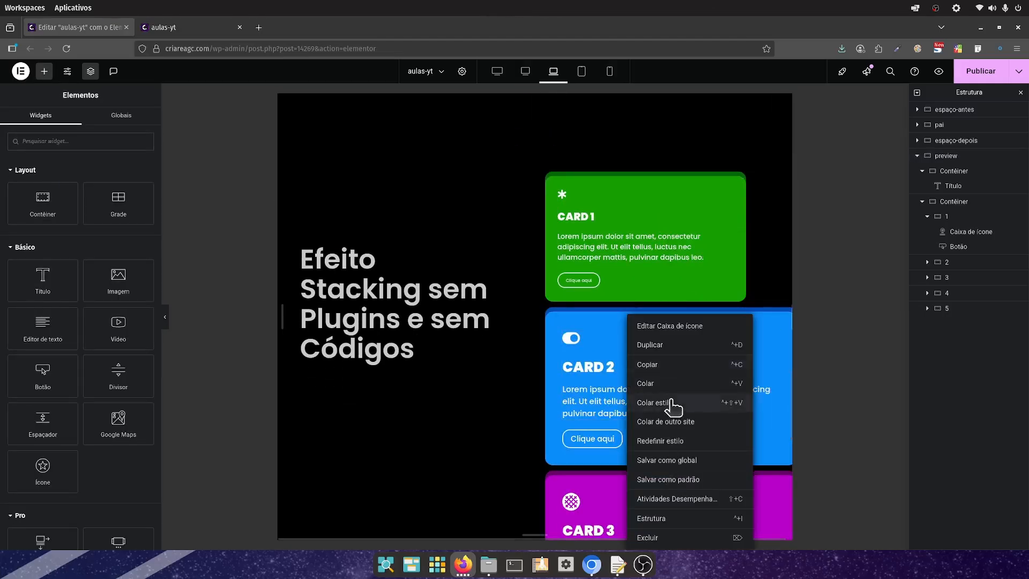
click(650, 348)
scroll(637, 375, down, 1)
right_click(600, 407)
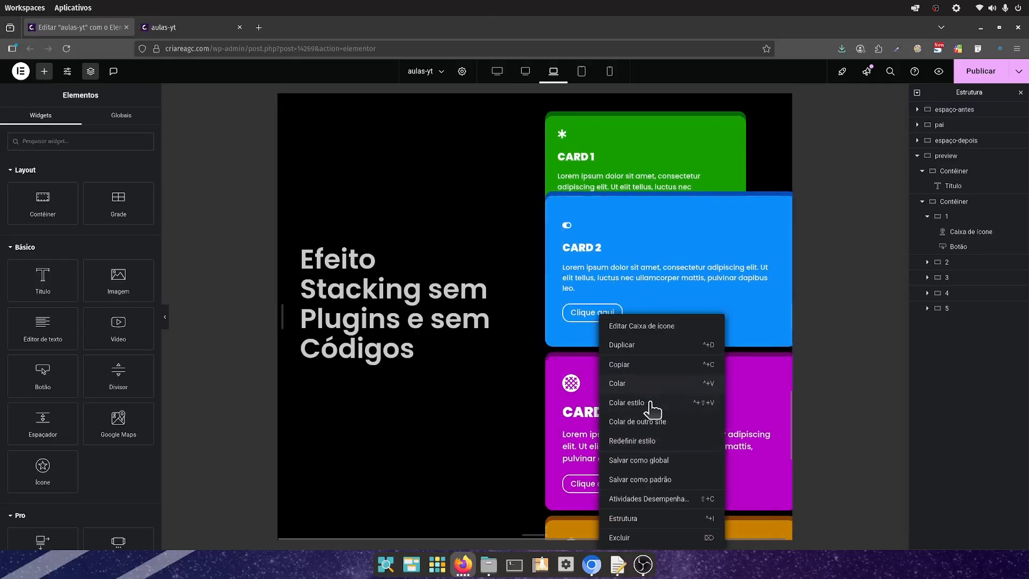
click(650, 403)
Step: Paste card 1's icon box style onto the icon boxes of cards 4 and 5
scroll(638, 406, down, 4)
right_click(594, 355)
click(632, 402)
scroll(632, 396, down, 2)
right_click(598, 399)
click(638, 403)
Step: Copy card 1's button and paste its style onto the buttons of cards 2 and 3
scroll(634, 378, up, 4)
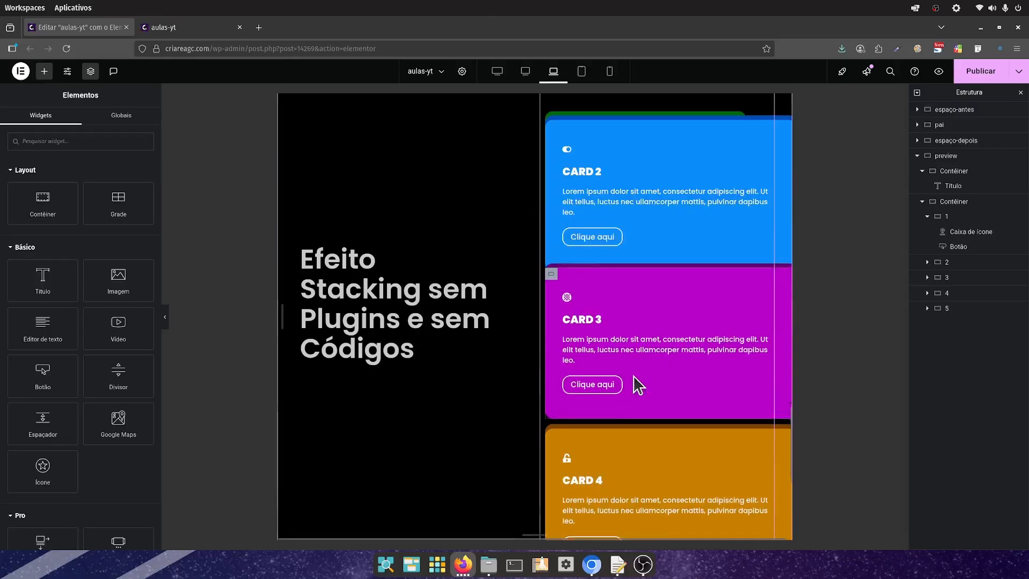
scroll(638, 385, up, 4)
right_click(560, 322)
click(634, 369)
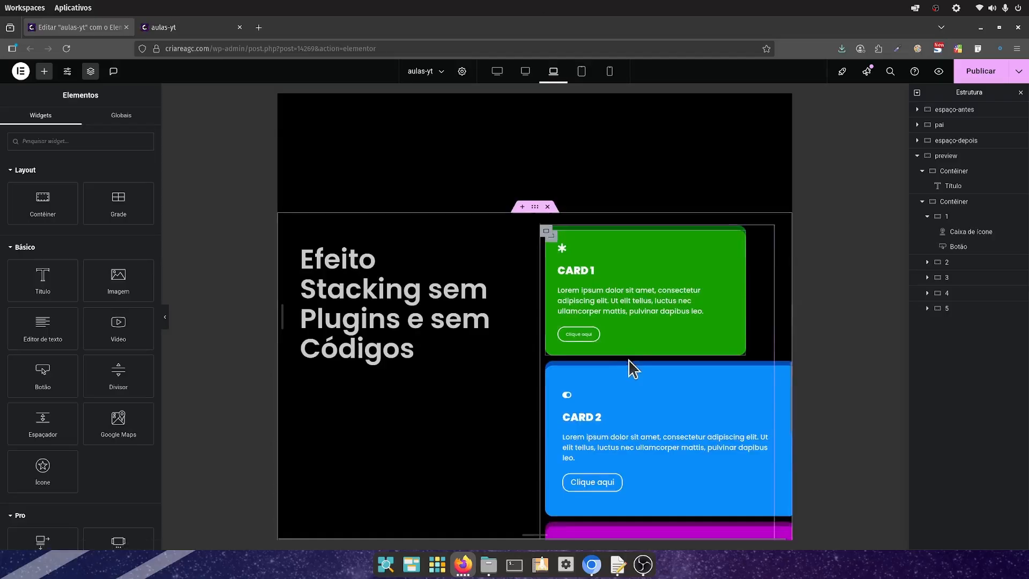
scroll(634, 369, down, 2)
right_click(592, 381)
click(631, 413)
scroll(598, 383, down, 2)
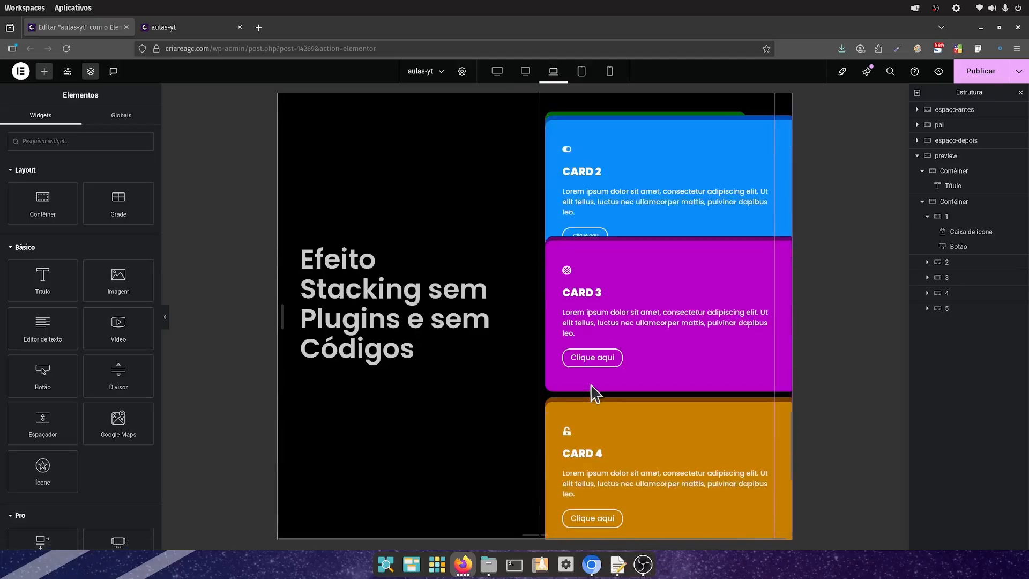
right_click(591, 359)
click(629, 400)
Step: Paste card 1's button style onto the buttons of cards 4 and 5
scroll(624, 393, down, 4)
right_click(592, 291)
click(628, 386)
right_click(593, 447)
click(628, 400)
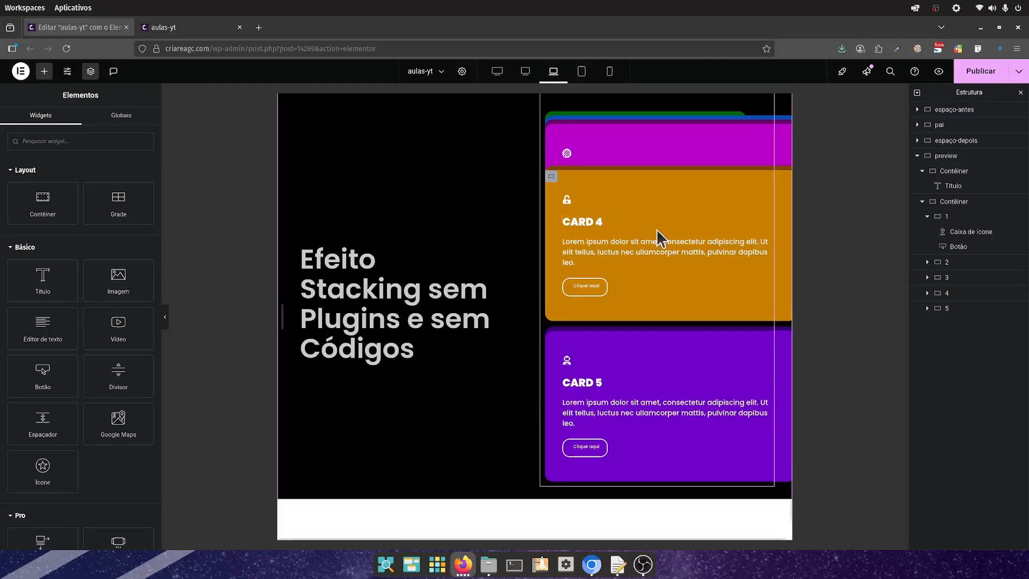
Step: Copy card container 1 and paste its style onto card container 2
scroll(658, 236, up, 8)
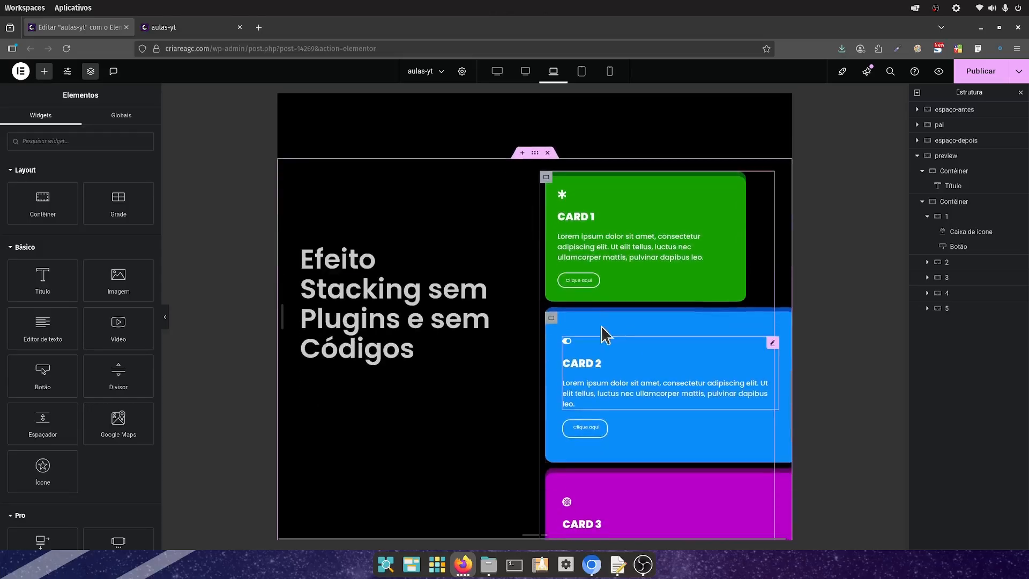
click(633, 223)
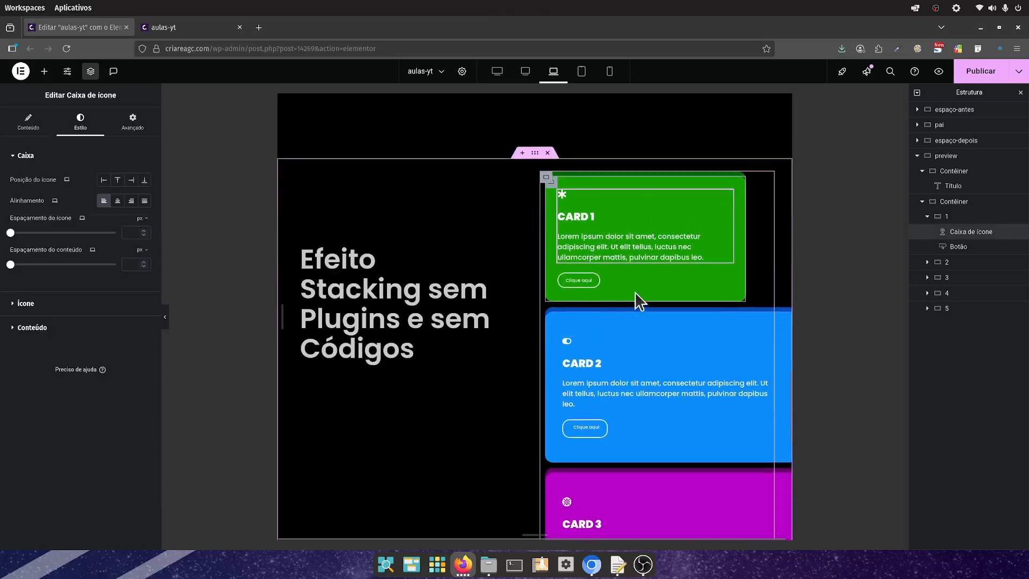
click(560, 322)
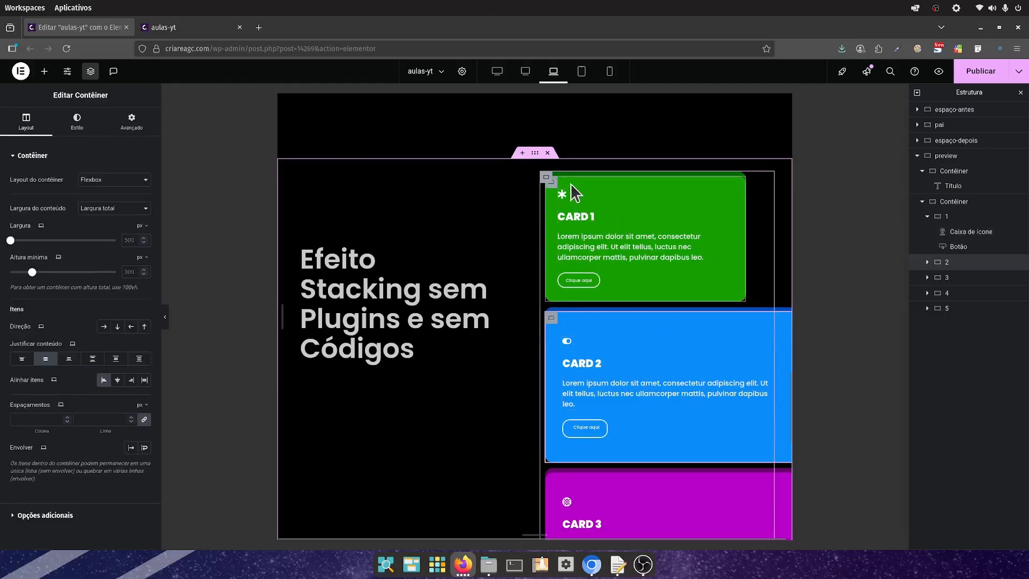
click(552, 184)
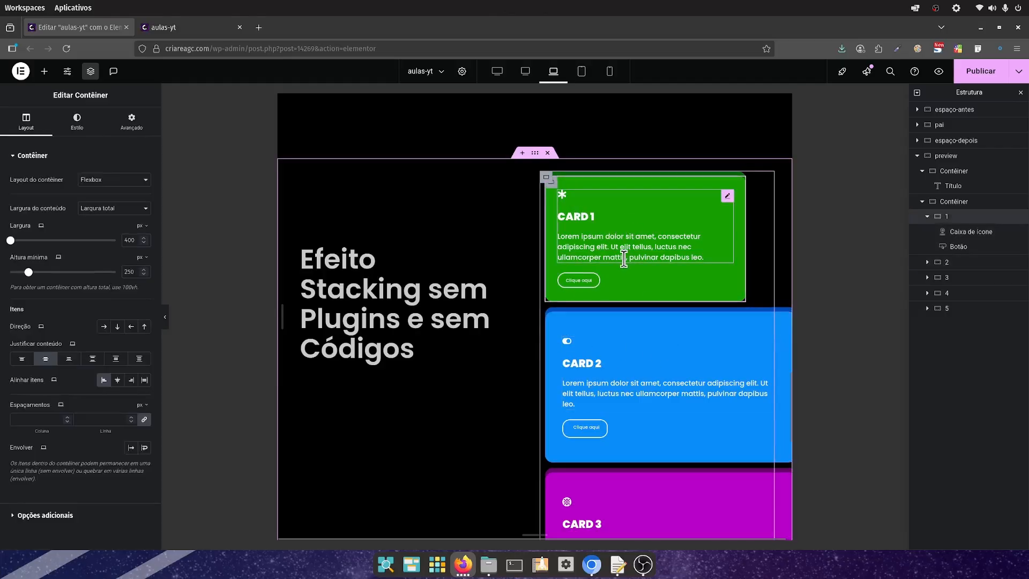
right_click(557, 187)
click(569, 254)
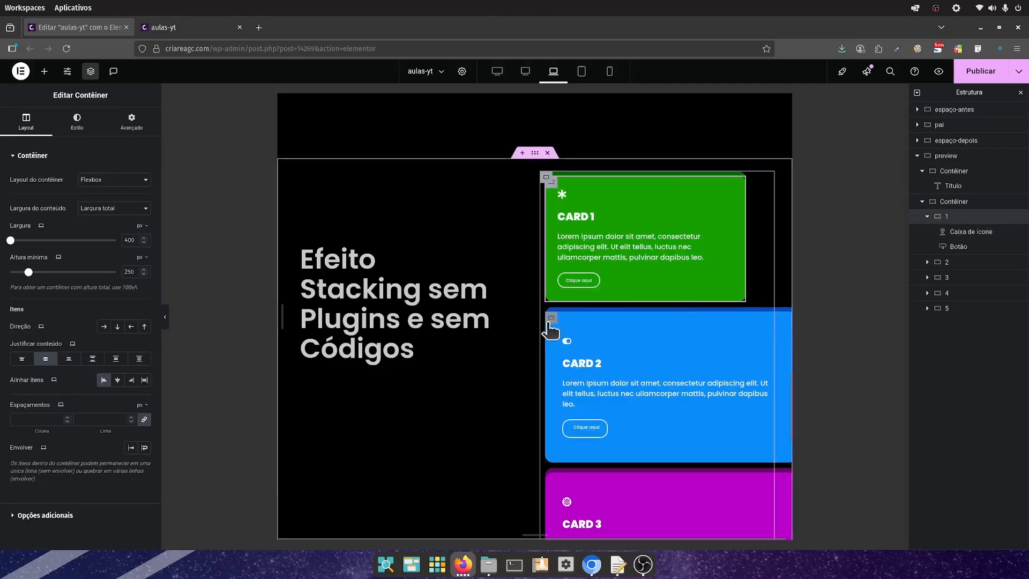
right_click(549, 322)
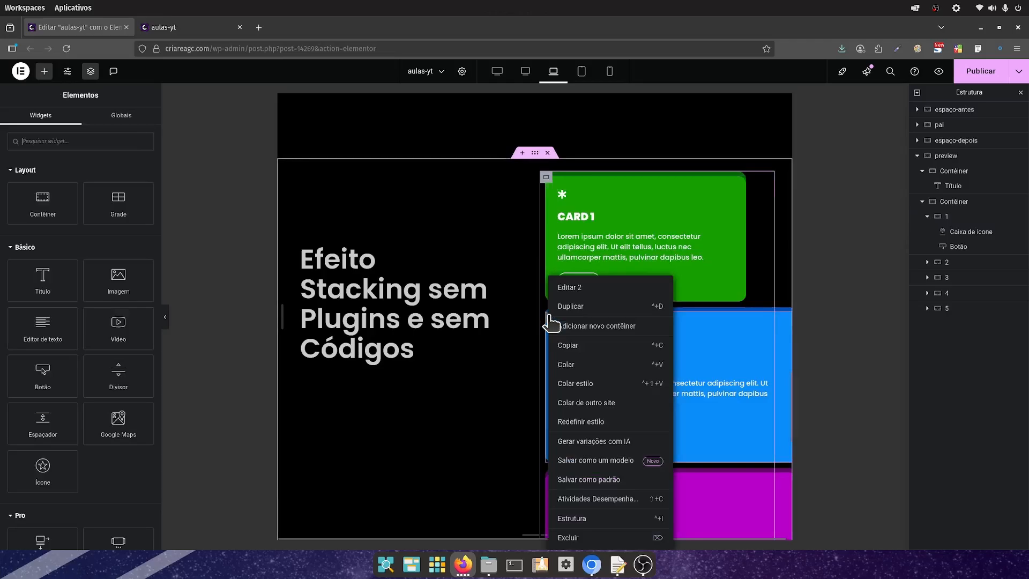
click(591, 384)
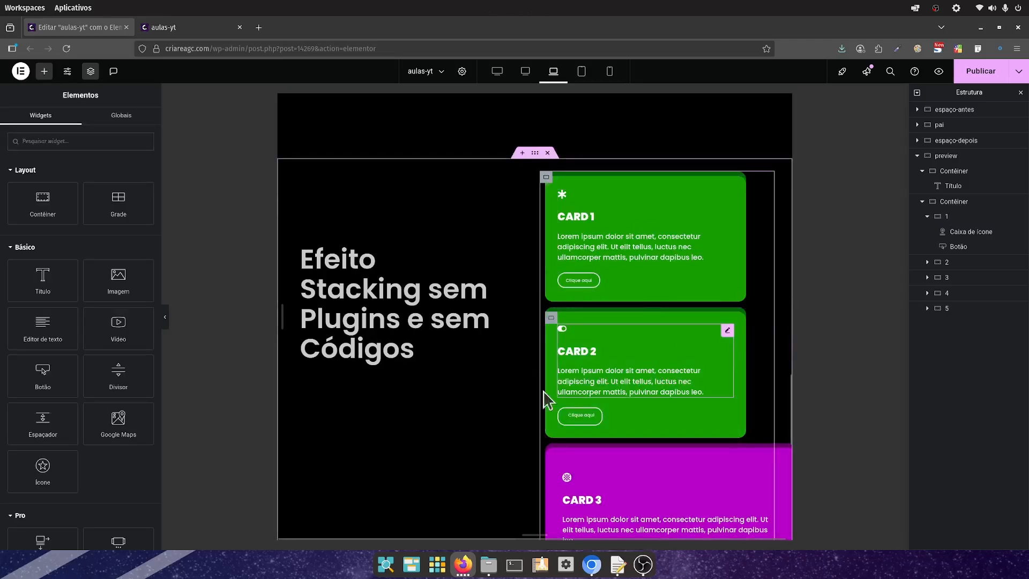
scroll(616, 353, down, 5)
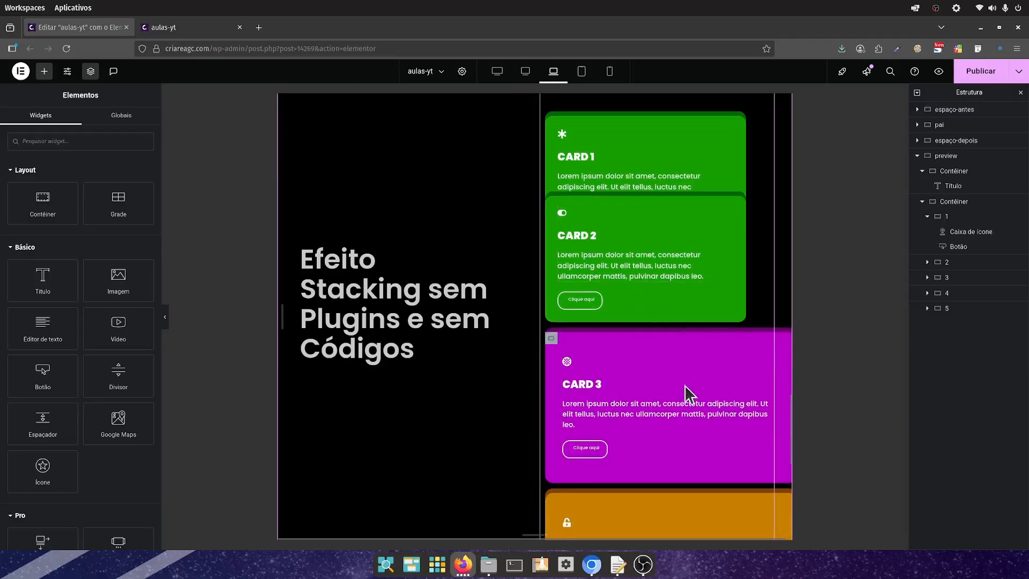
scroll(691, 369, down, 3)
scroll(692, 369, up, 5)
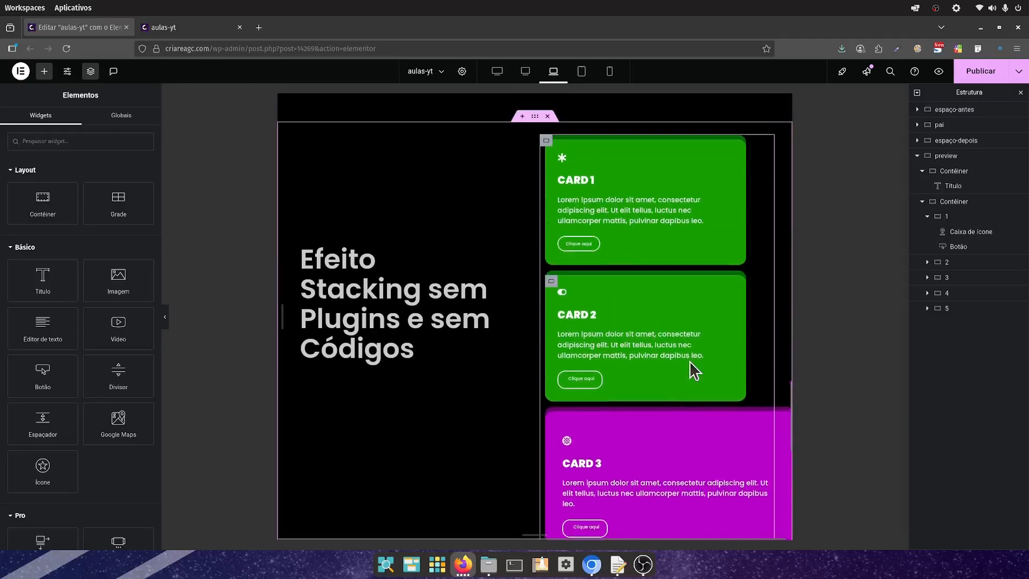
Step: In the tablet portrait view, set the preview container's direction to vertical column
click(584, 73)
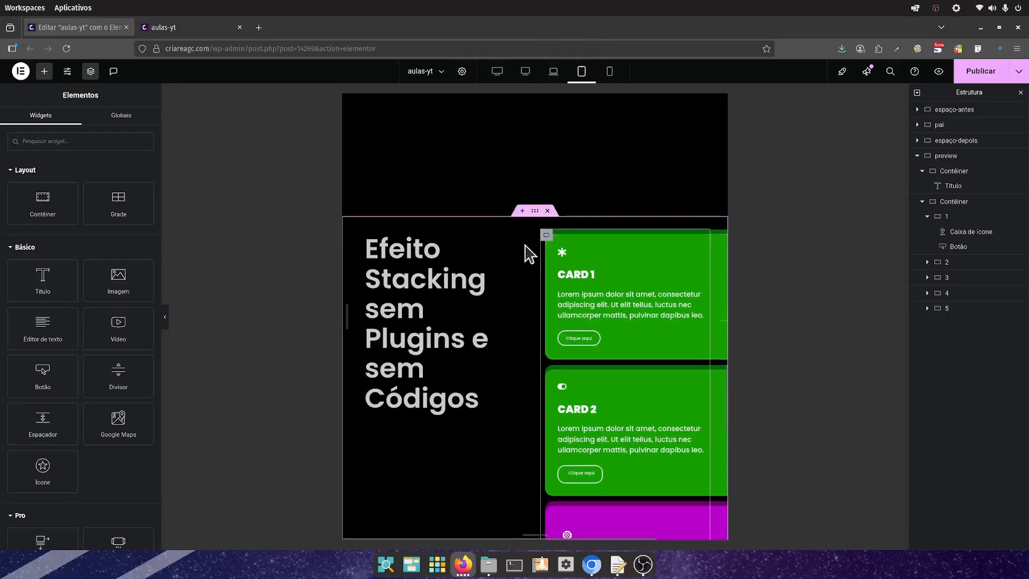
click(535, 211)
click(25, 121)
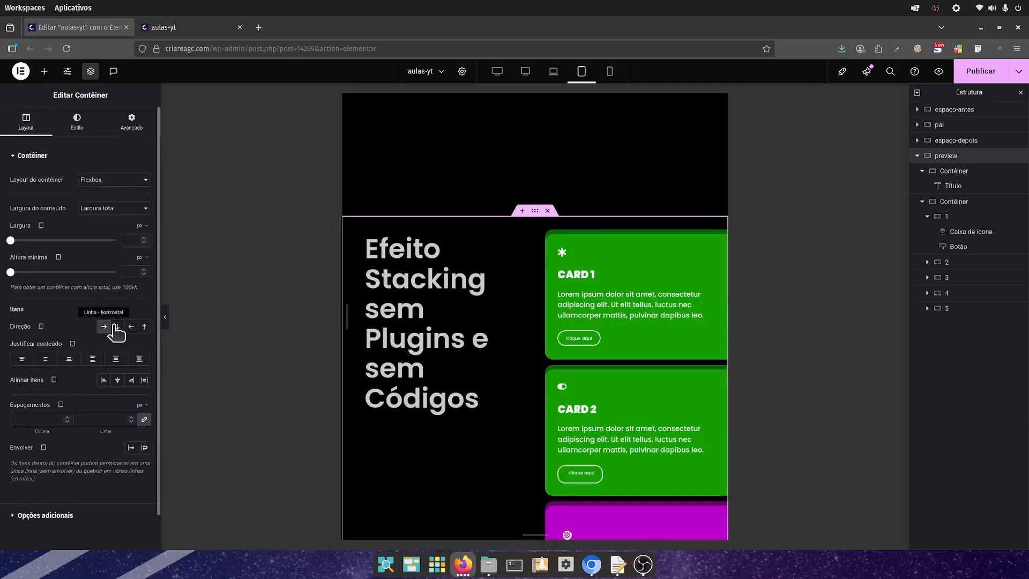
click(117, 326)
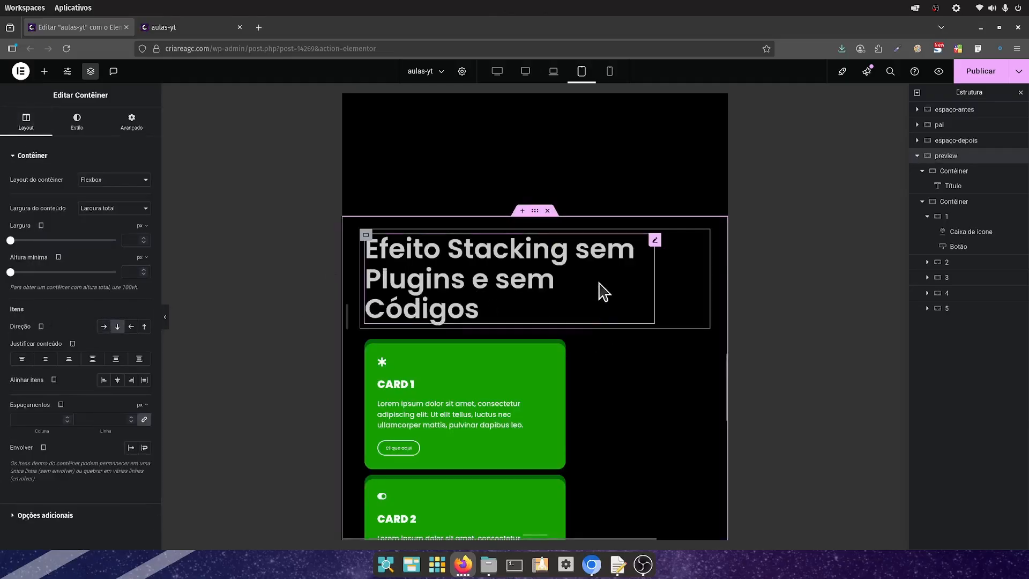
Step: Open the preview heading's motion effects in the tablet view and check which devices it is sticky on
click(654, 240)
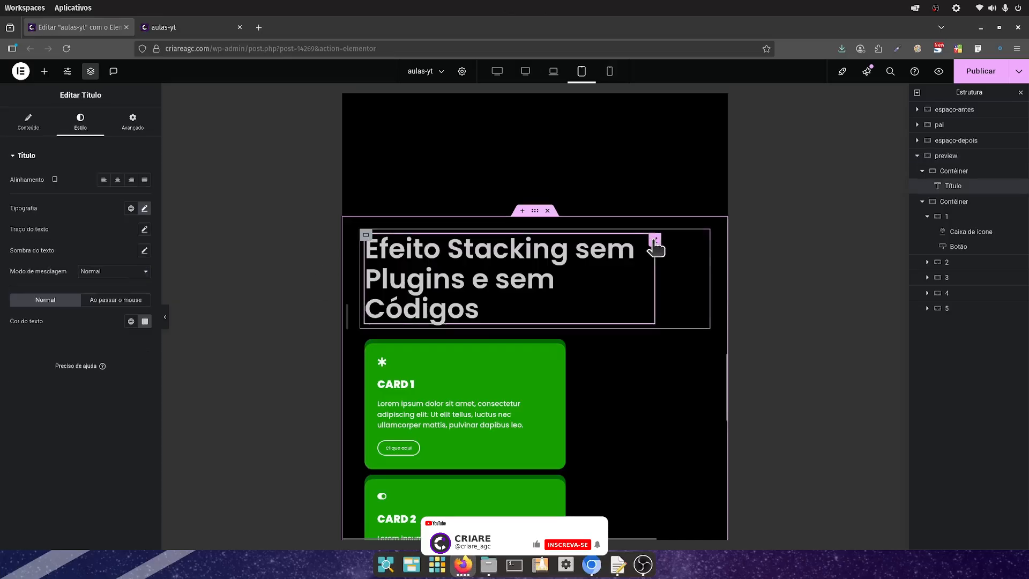
scroll(558, 280, down, 4)
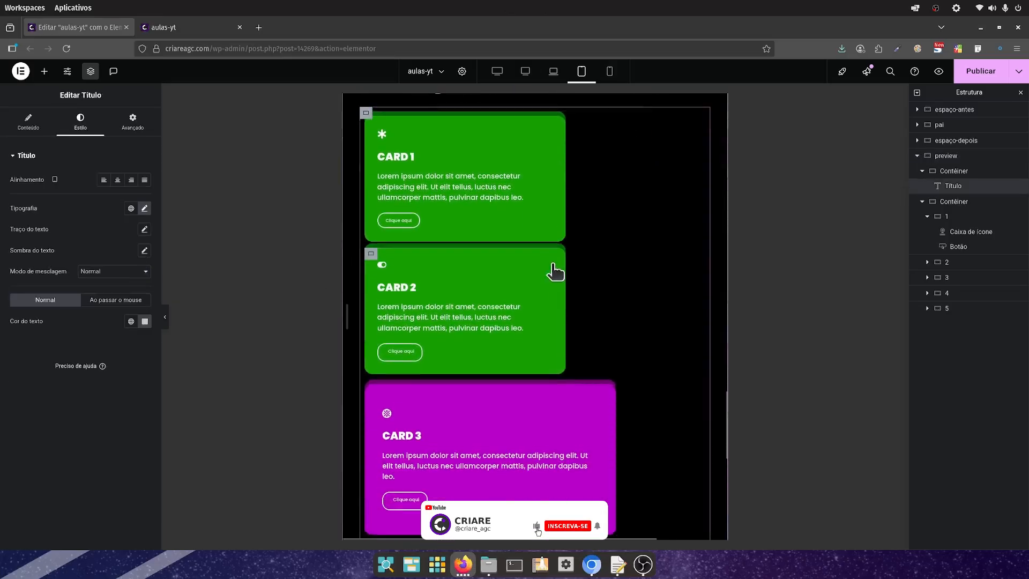
scroll(553, 271, up, 3)
scroll(557, 262, down, 4)
scroll(565, 252, up, 5)
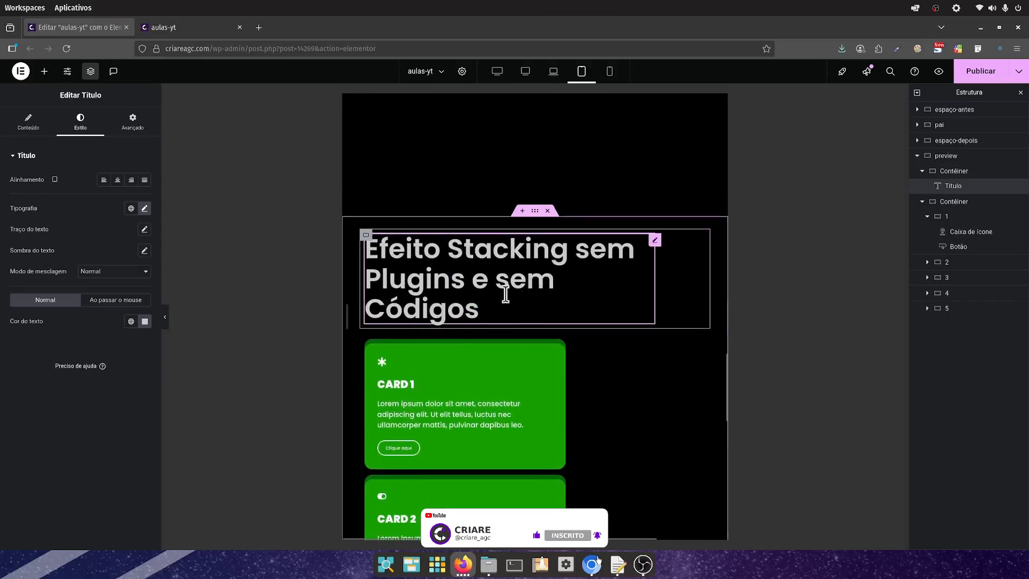
click(138, 127)
scroll(65, 375, down, 4)
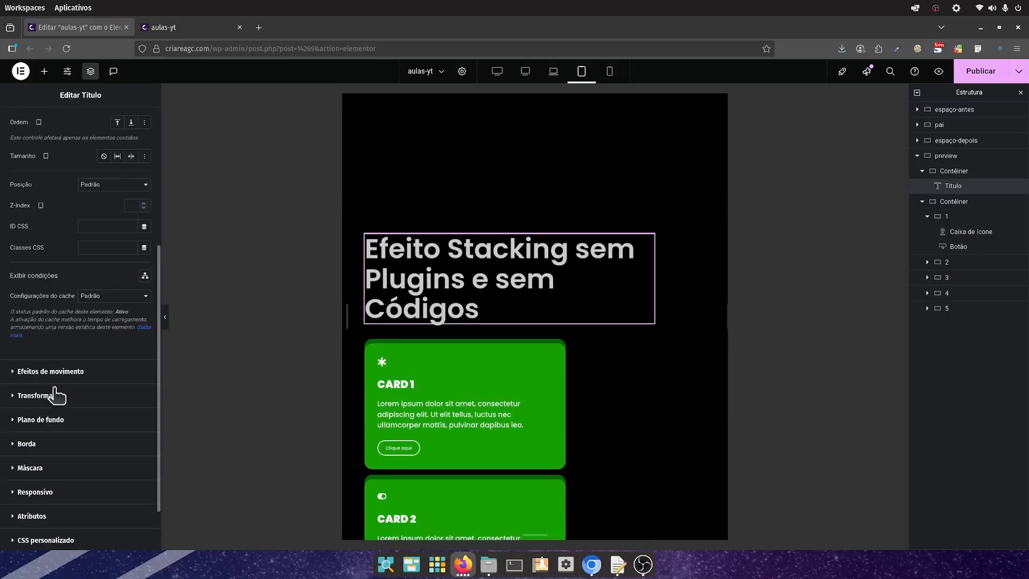
click(54, 373)
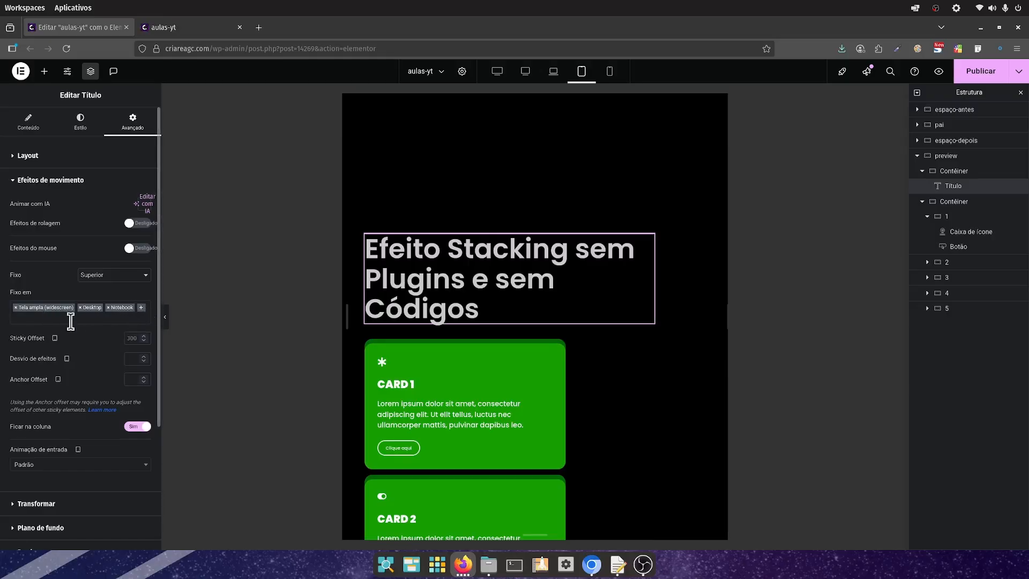
Step: Open card container 1's motion effects and check which devices it is sticky on
click(370, 349)
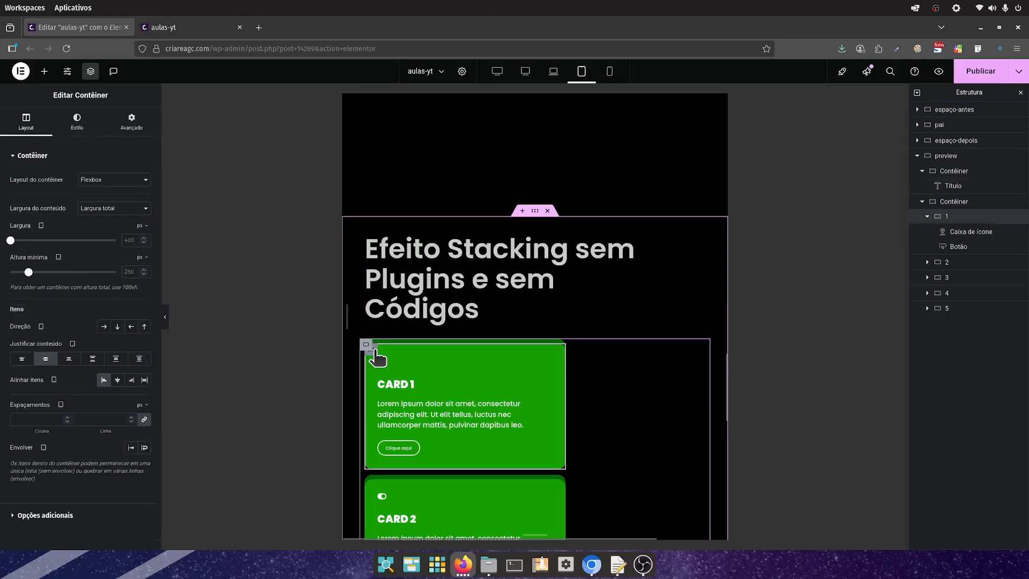
click(134, 121)
scroll(16, 375, down, 5)
click(56, 381)
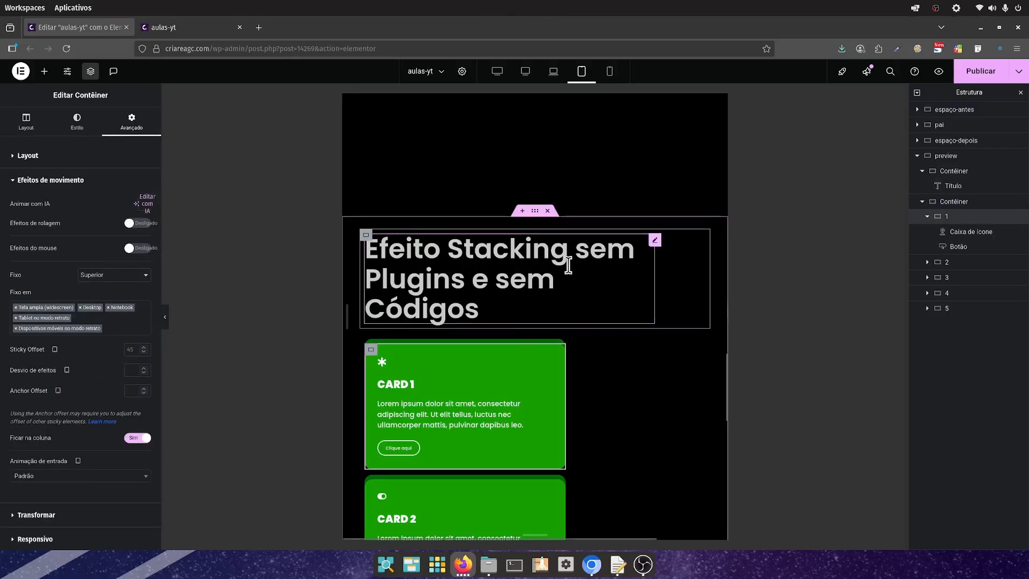
Step: Examine how the heading and the five cards behave while scrolling through the preview section in the tablet view
scroll(469, 305, down, 3)
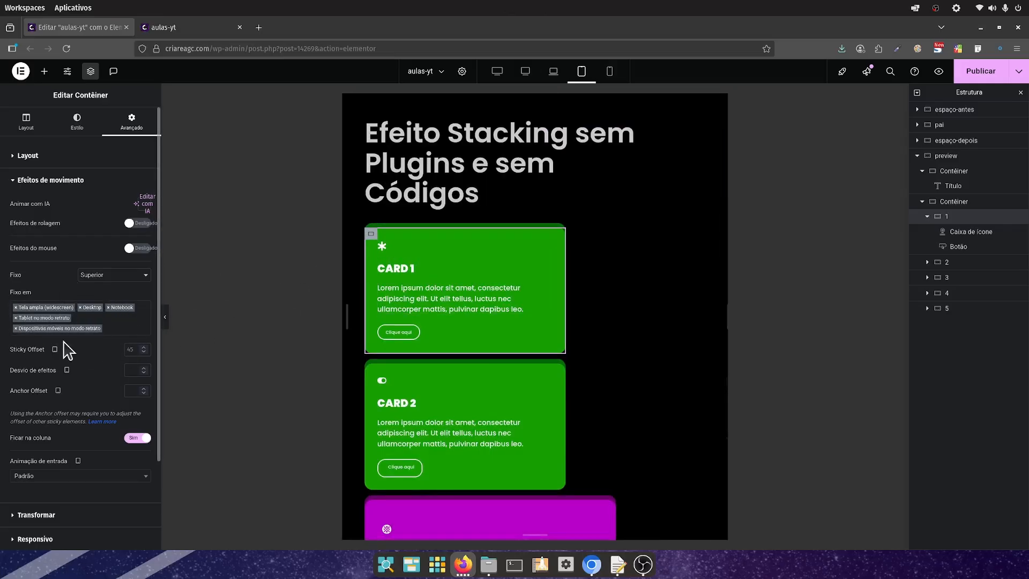
scroll(568, 278, down, 10)
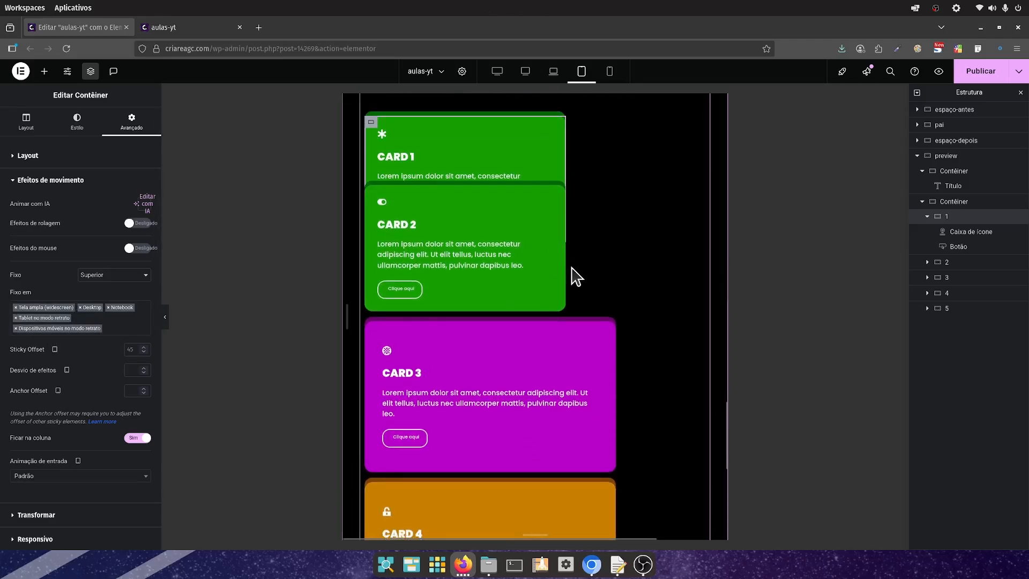
scroll(566, 285, down, 2)
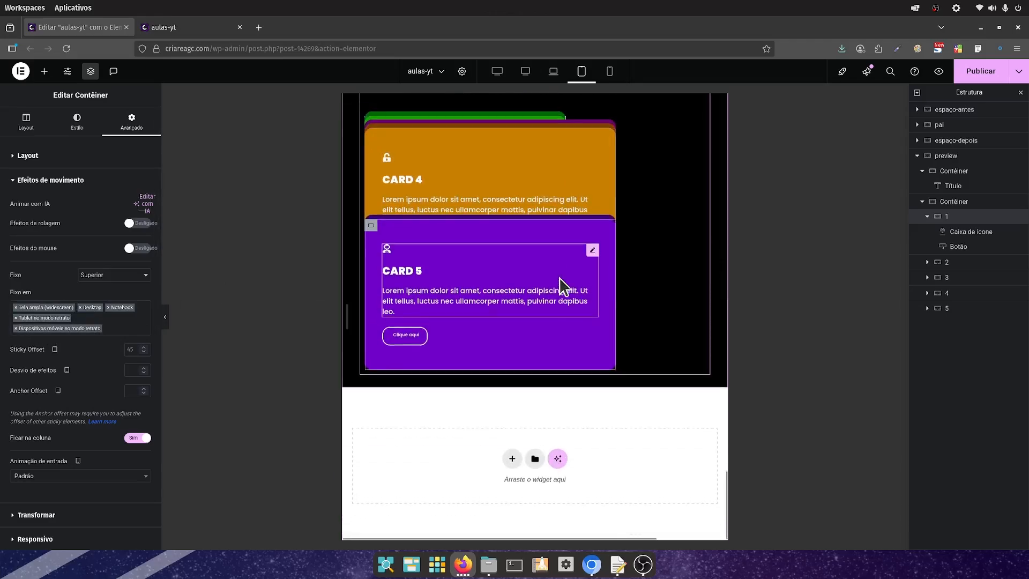
scroll(557, 284, up, 15)
scroll(552, 287, down, 2)
scroll(417, 319, up, 1)
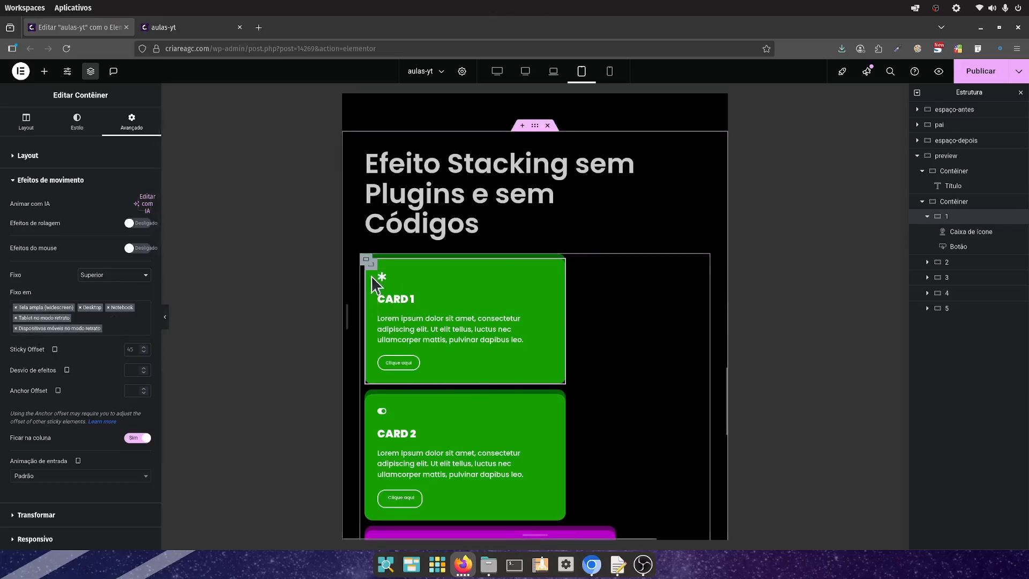
scroll(533, 301, down, 5)
scroll(535, 289, down, 5)
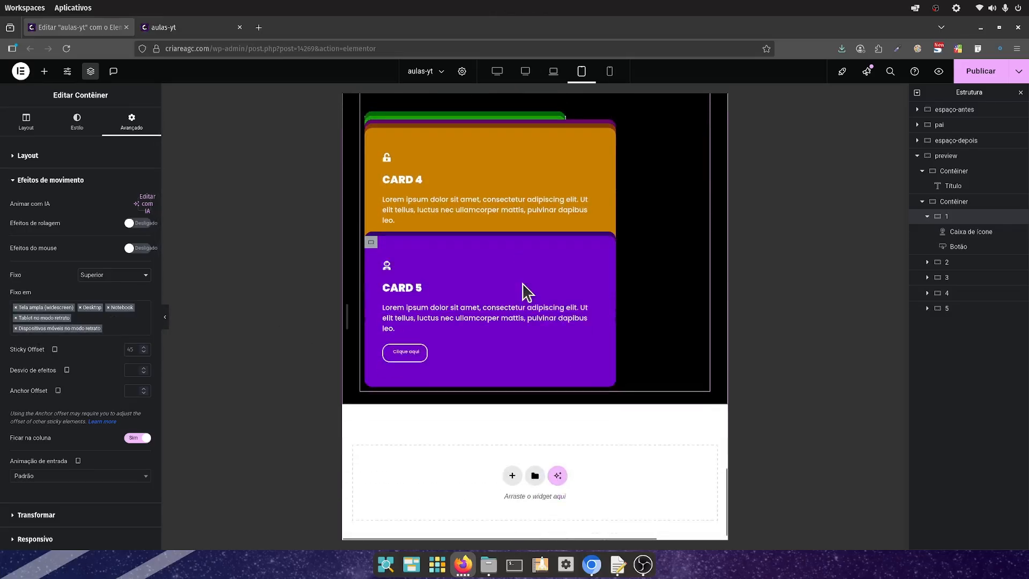
scroll(522, 273, up, 8)
scroll(519, 252, up, 4)
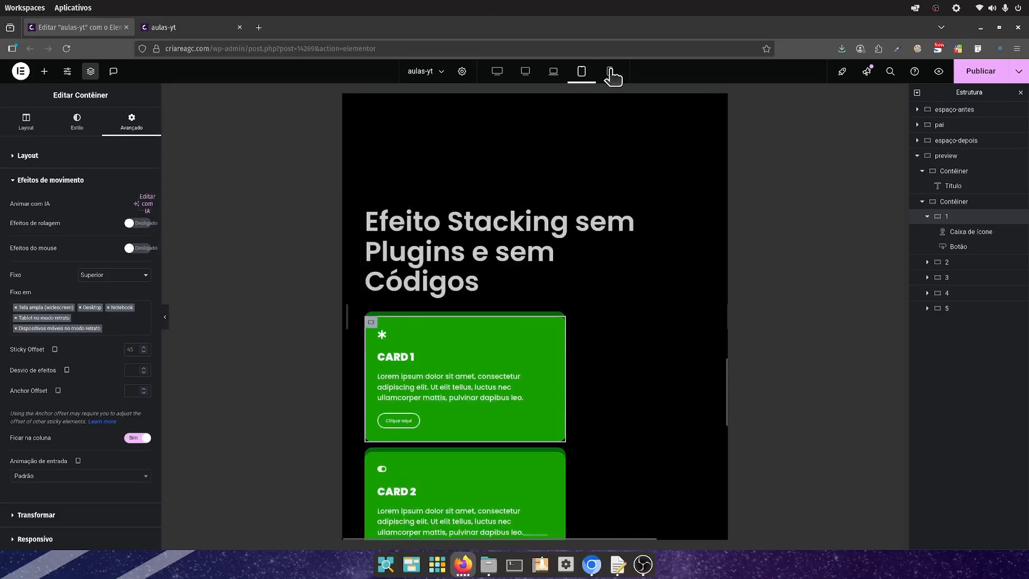
Step: Switch to the mobile portrait view and check the card stacking effect there
click(609, 71)
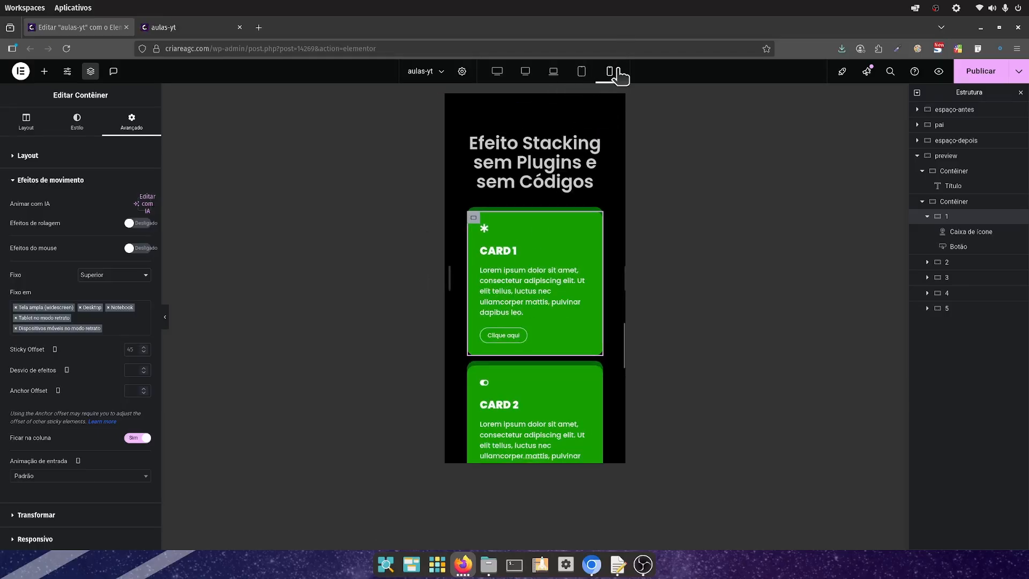
scroll(541, 203, down, 6)
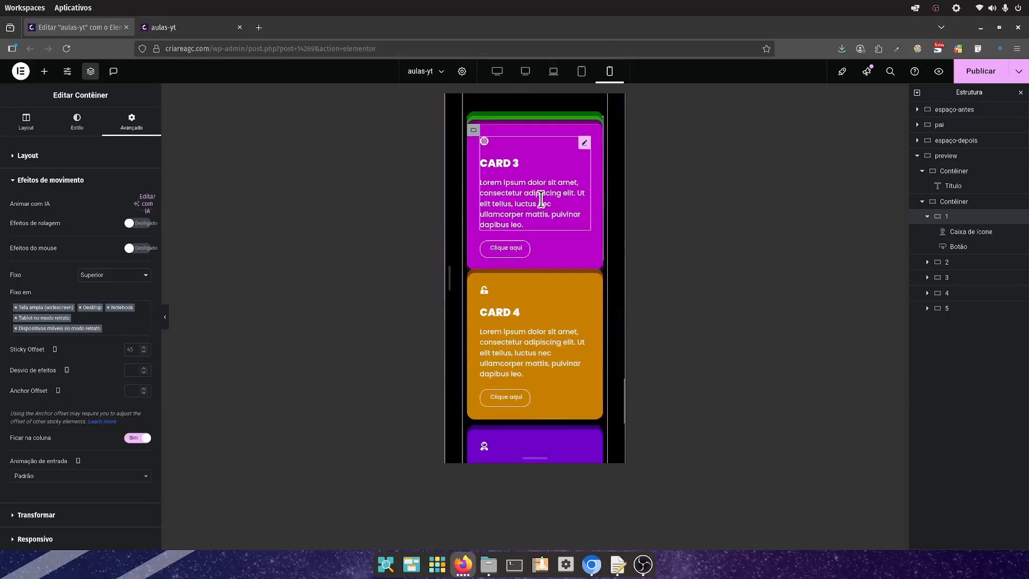
scroll(539, 201, down, 3)
scroll(541, 202, up, 10)
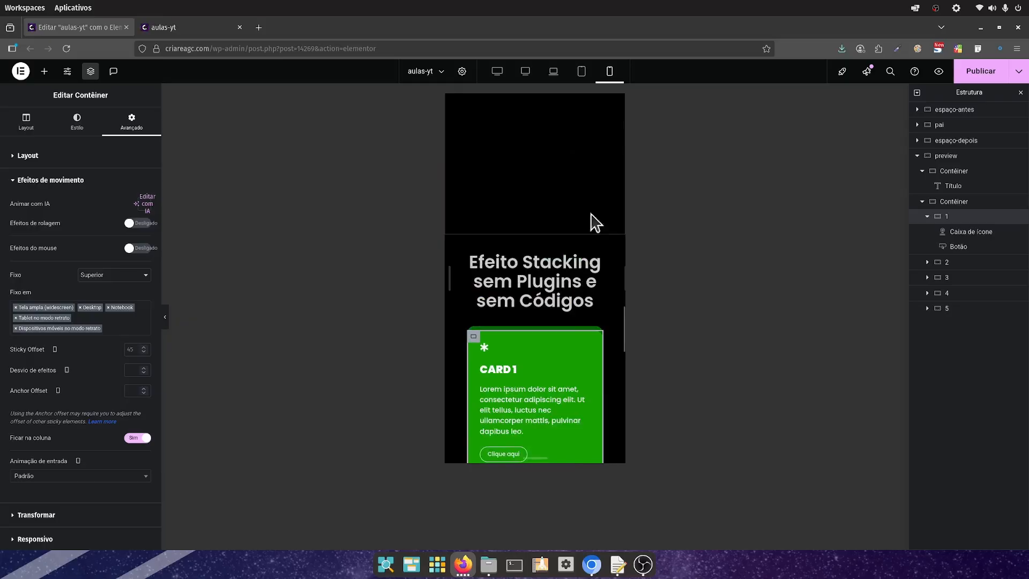
Step: Examine how the heading and the cards behave while scrolling through the preview section in the mobile portrait view
scroll(574, 261, down, 8)
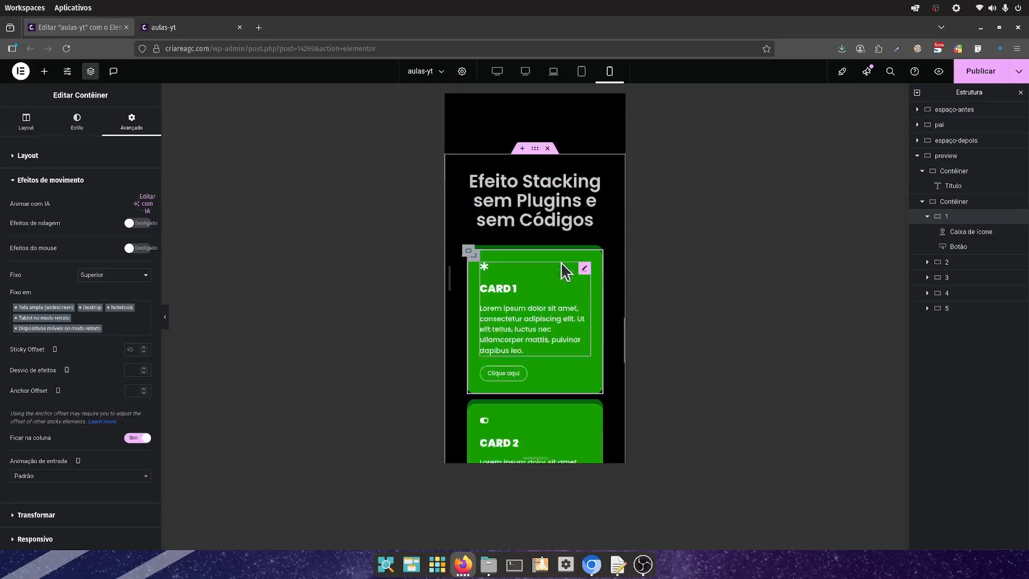
scroll(573, 256, up, 8)
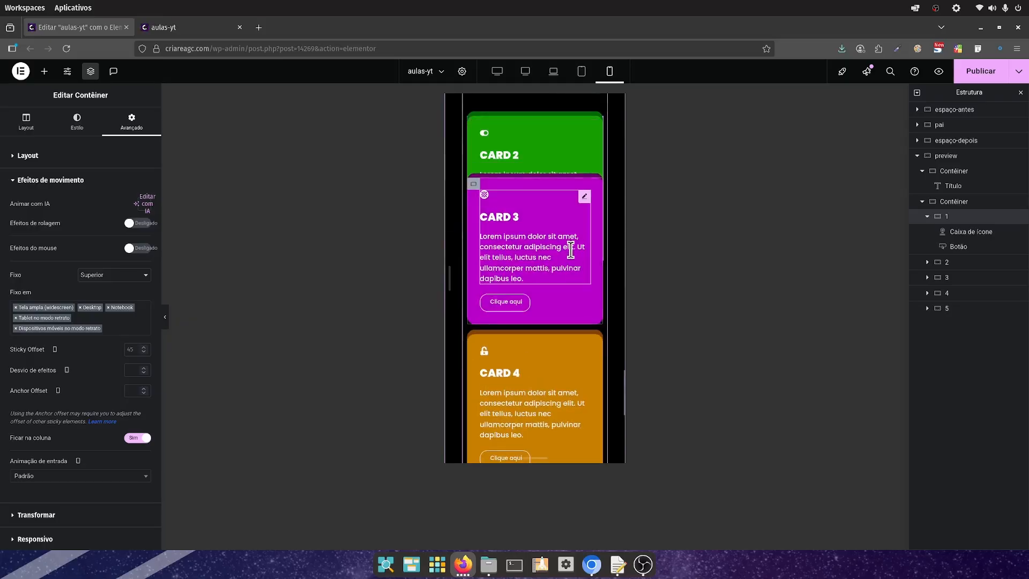
scroll(572, 261, down, 2)
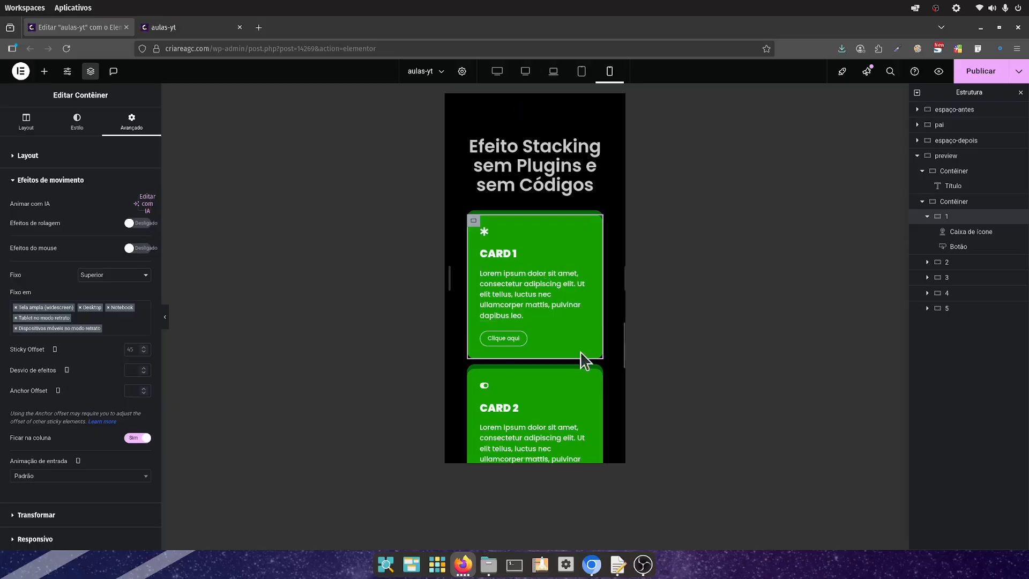
Step: Return the editor to the desktop view and publish the page
click(523, 73)
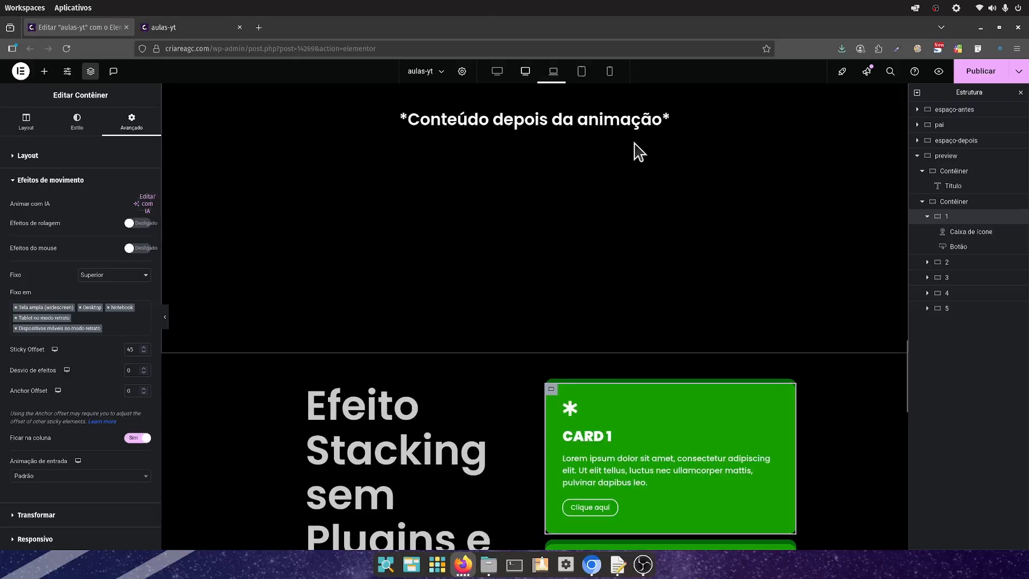
click(982, 74)
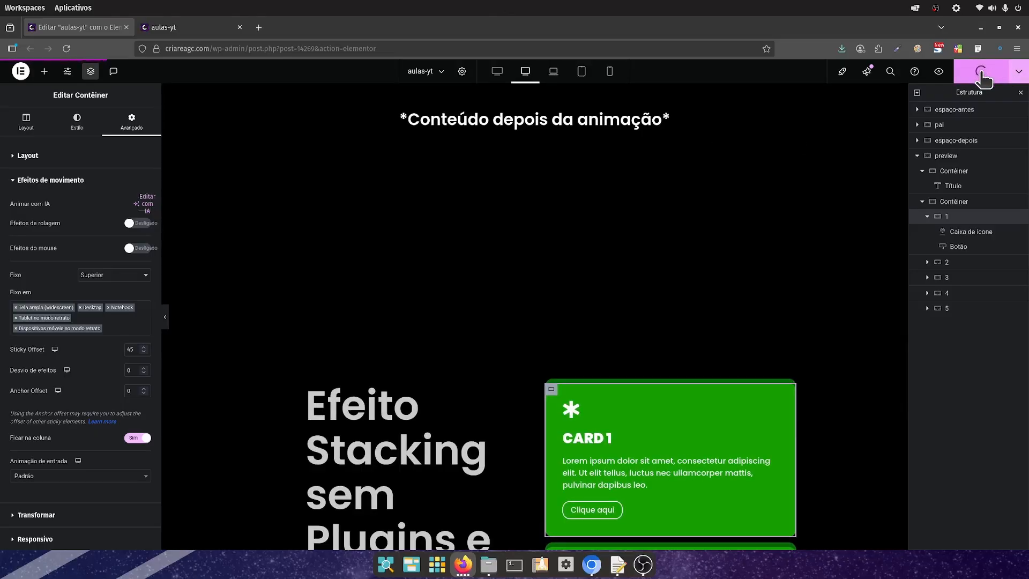
Step: Switch to the aulas-yt page preview and examine how the heading and five cards behave while scrolling down and back up
key(ctrl+Tab)
scroll(857, 337, down, 10)
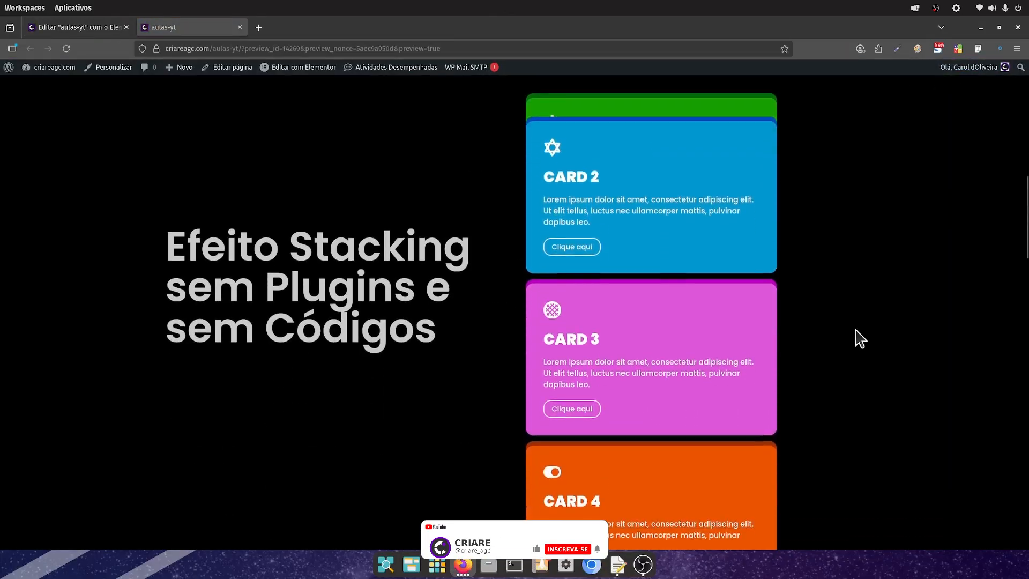
scroll(860, 339, down, 5)
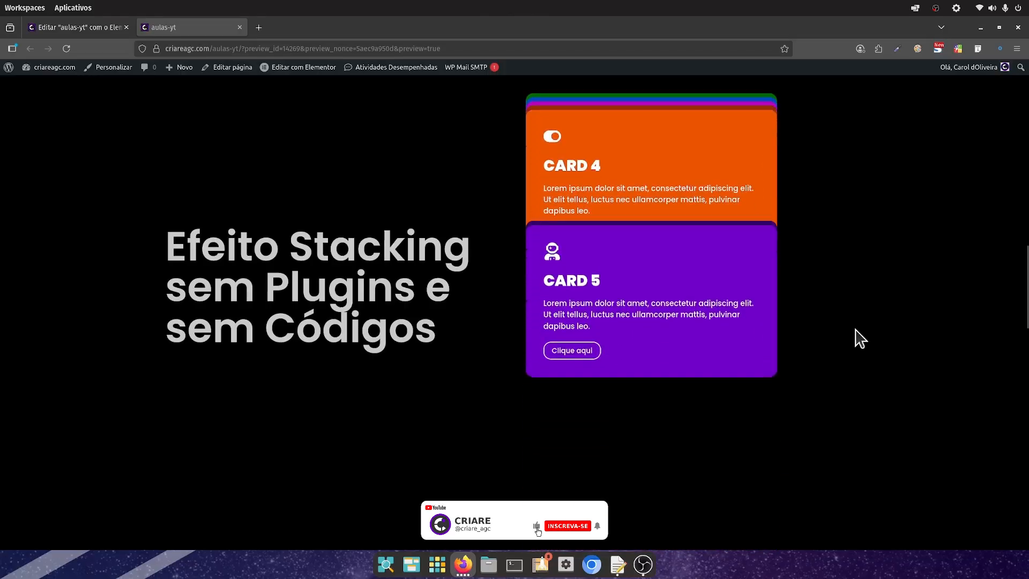
scroll(860, 339, down, 4)
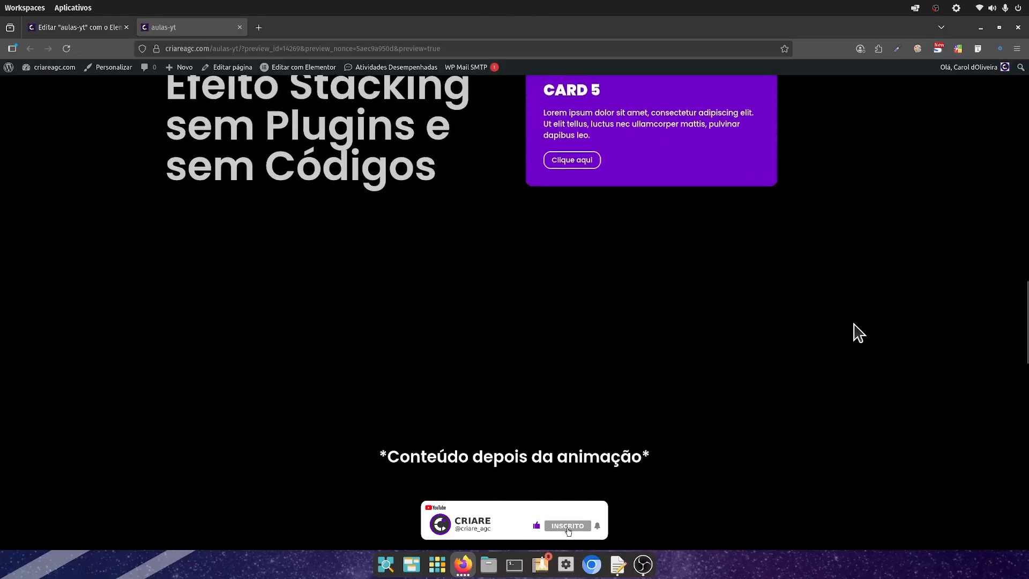
scroll(857, 333, up, 8)
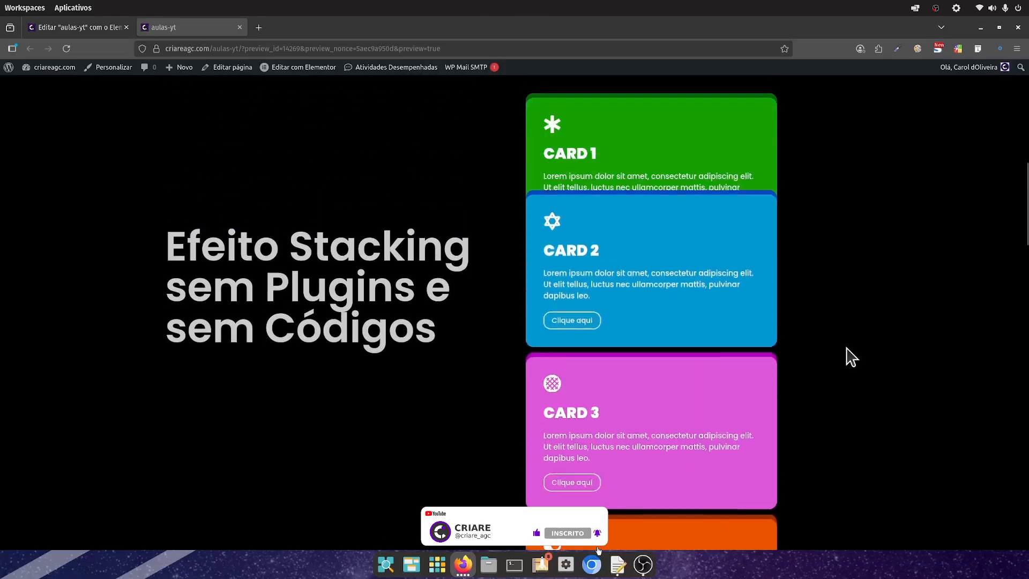
scroll(851, 356, up, 4)
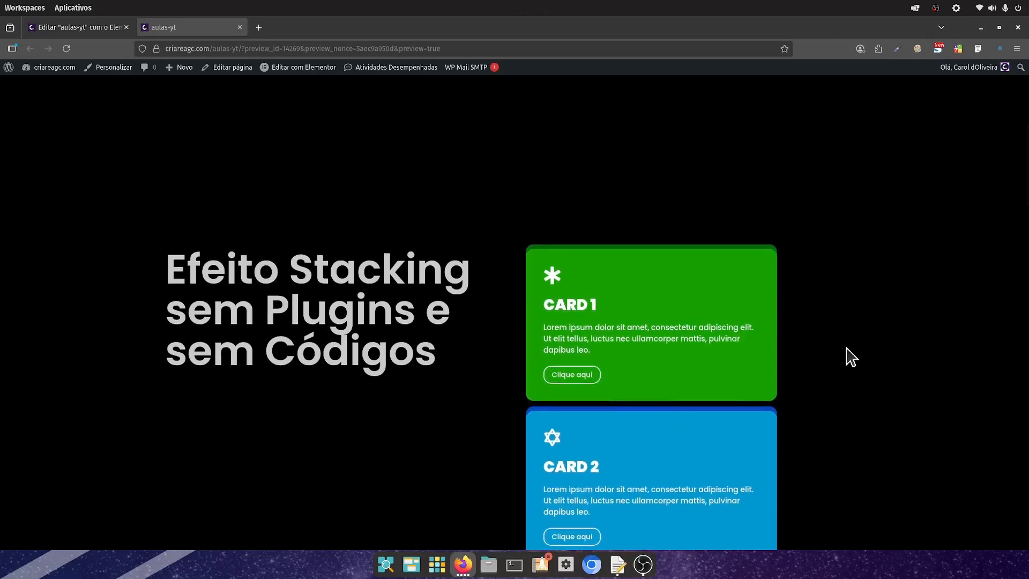